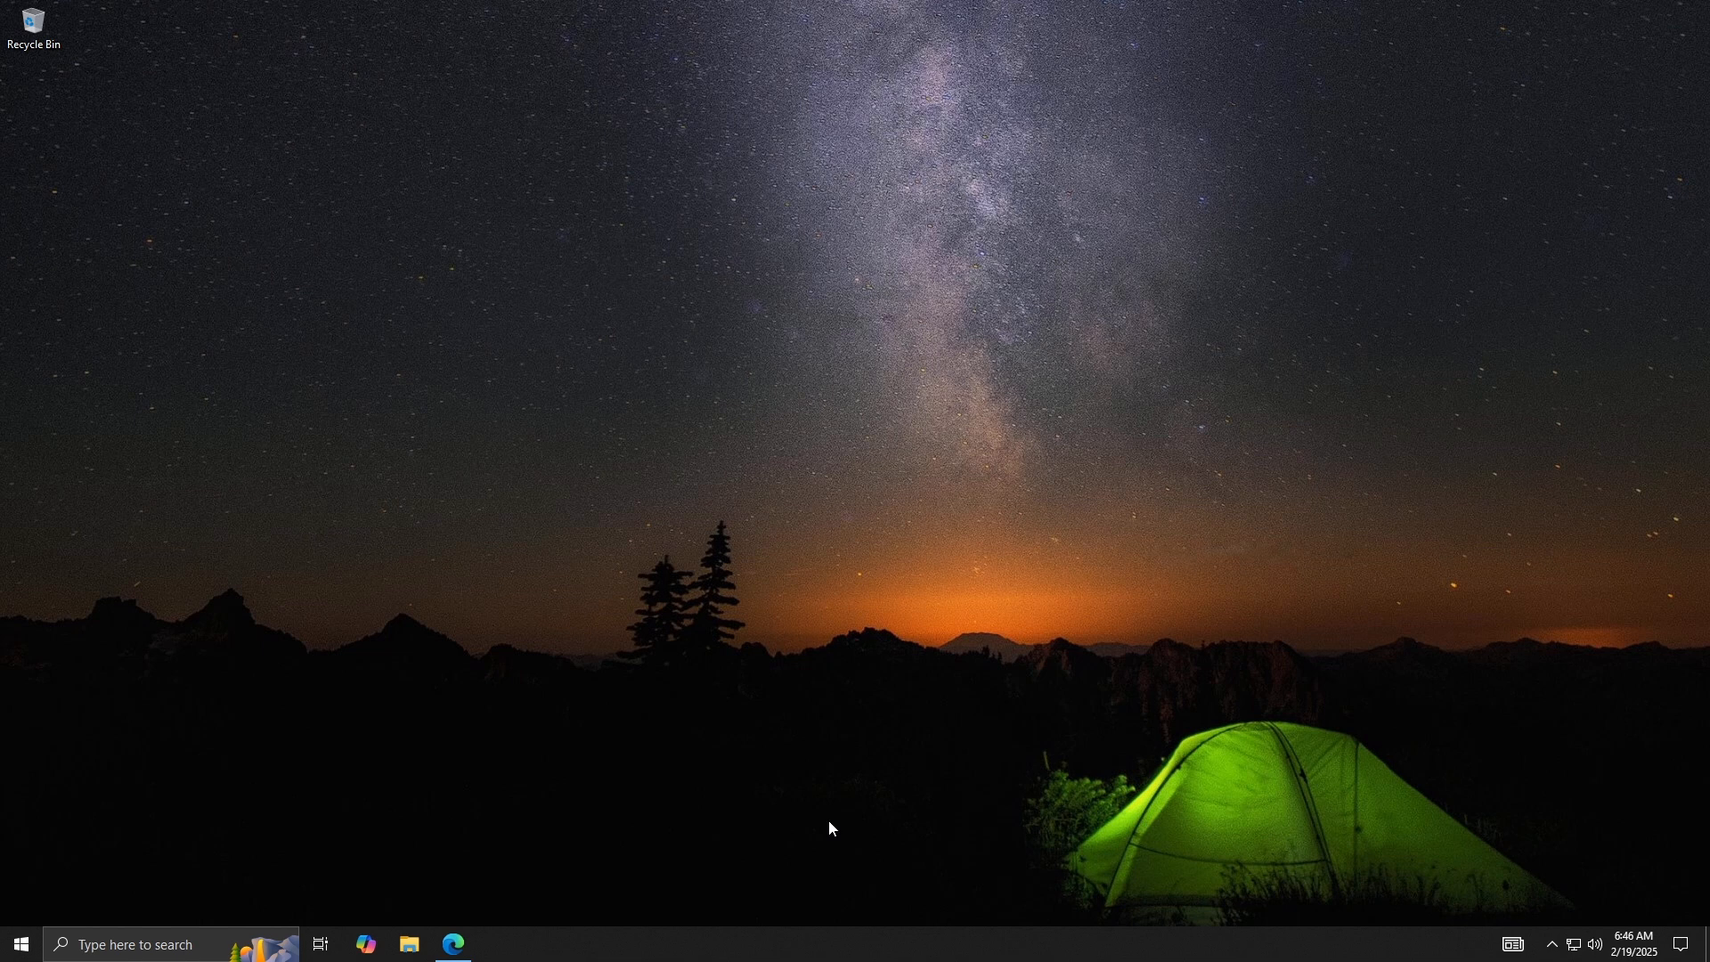
Switch to Edge, open the online version of WinScript and look at its Clean-up options.
click(453, 944)
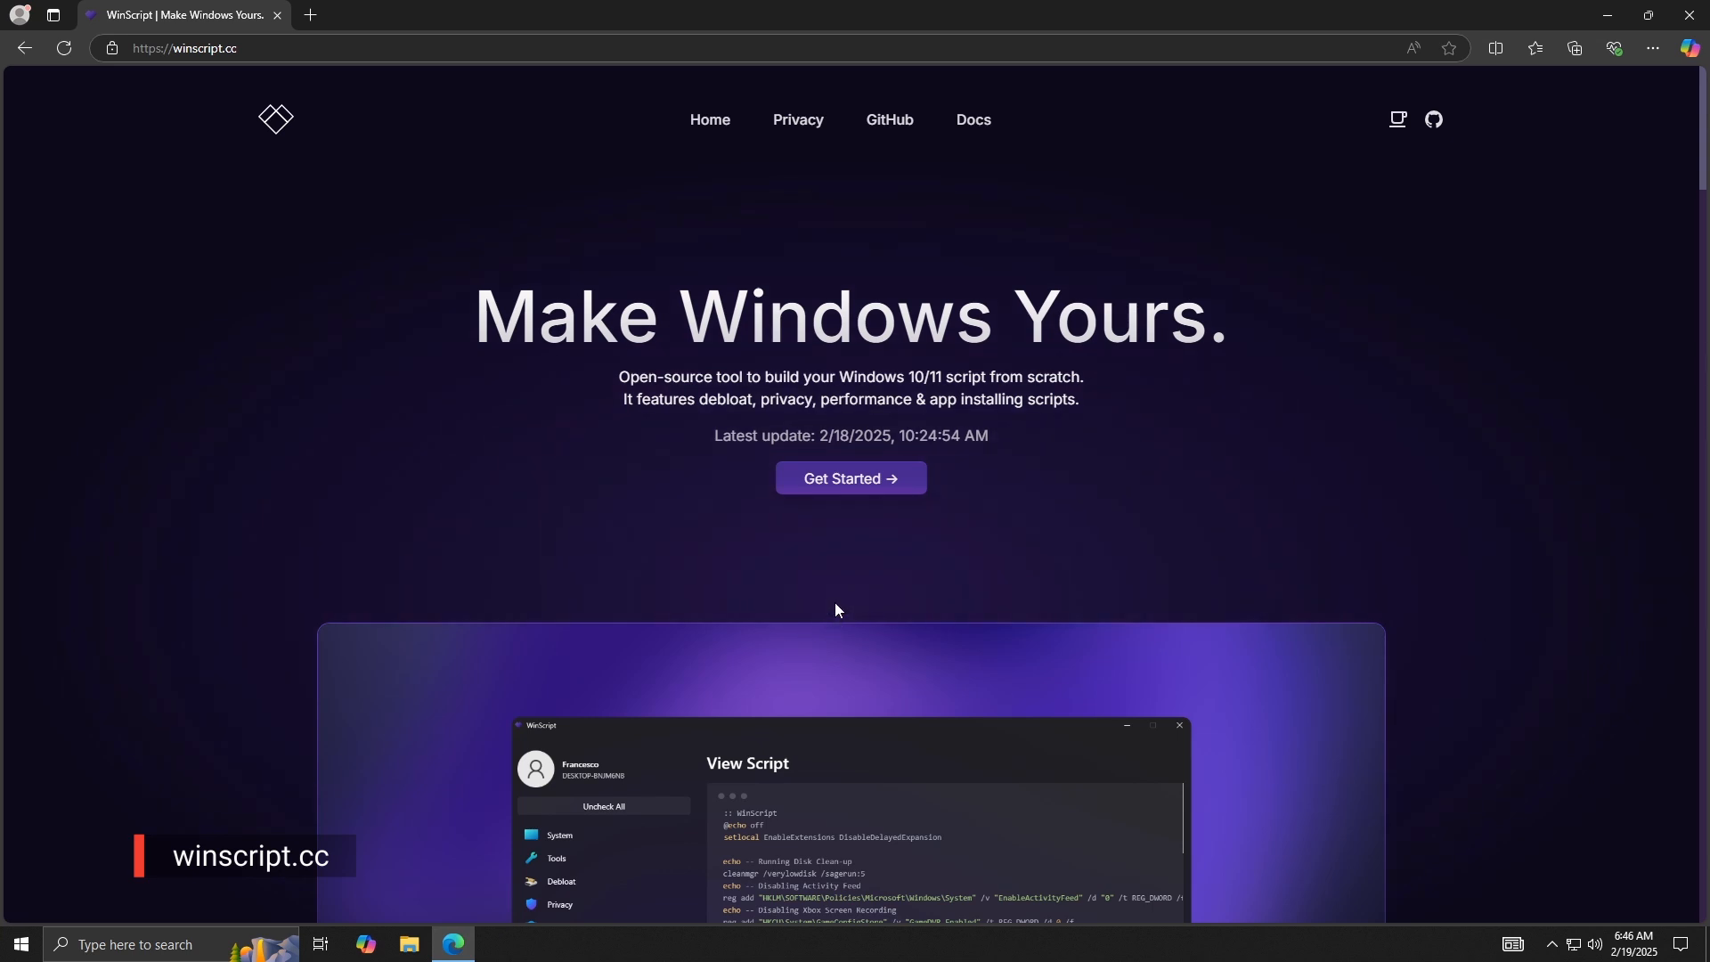
click(847, 488)
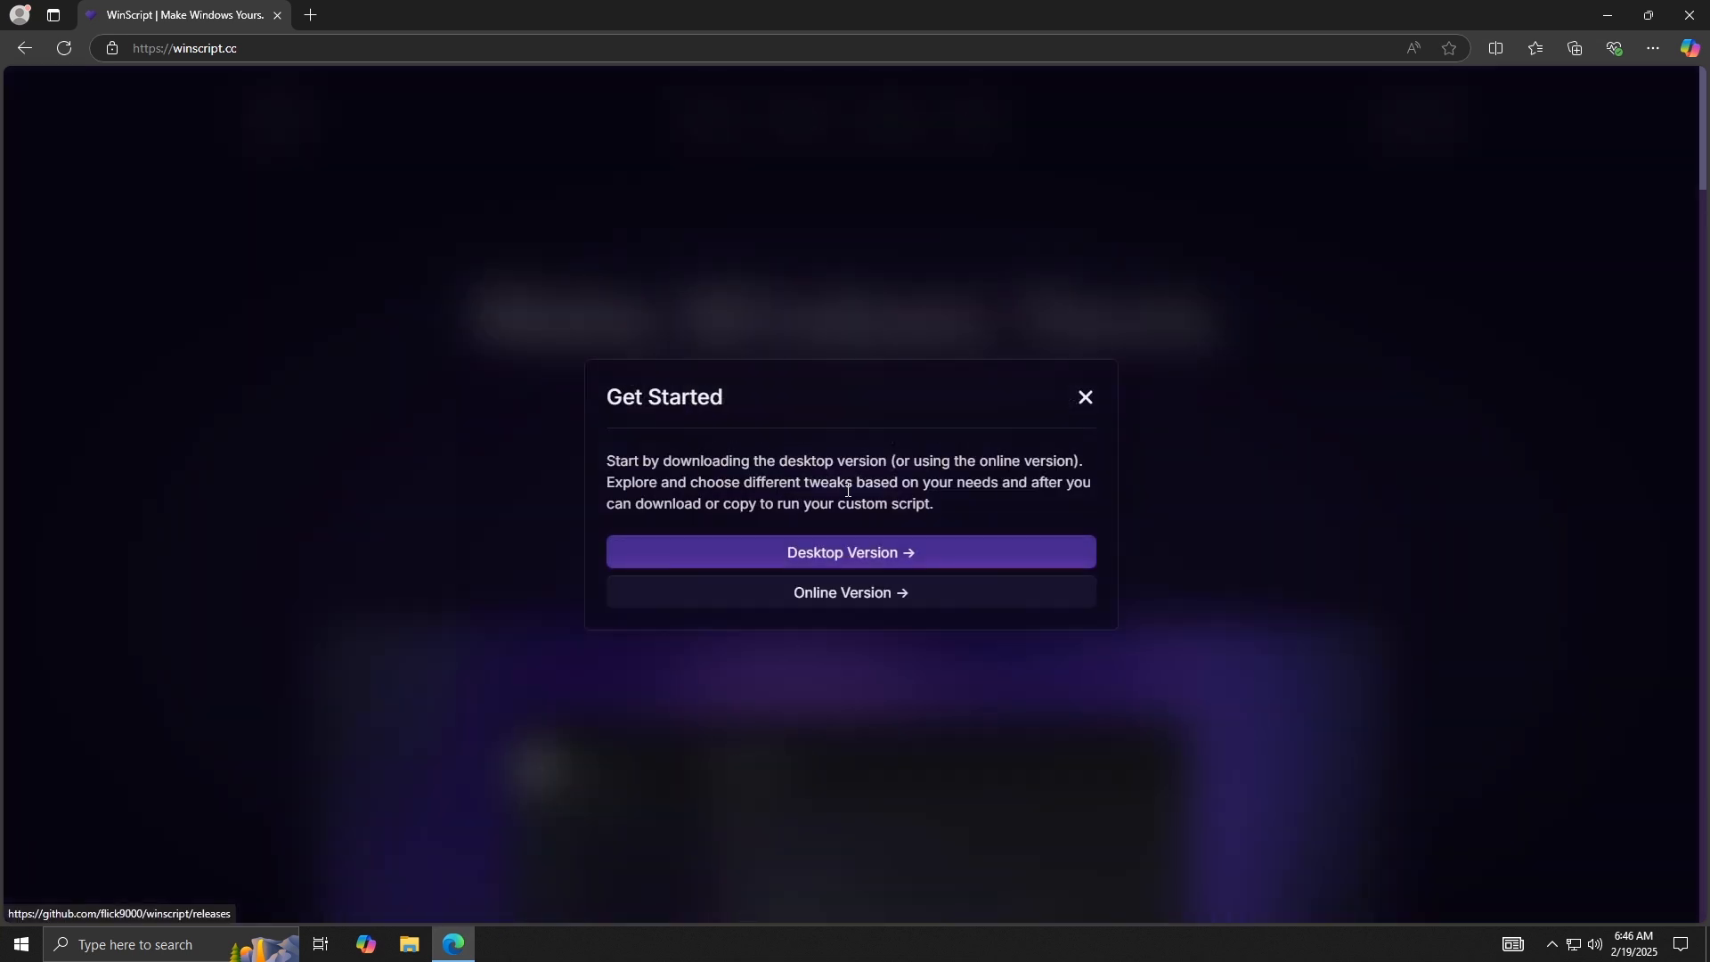
click(830, 595)
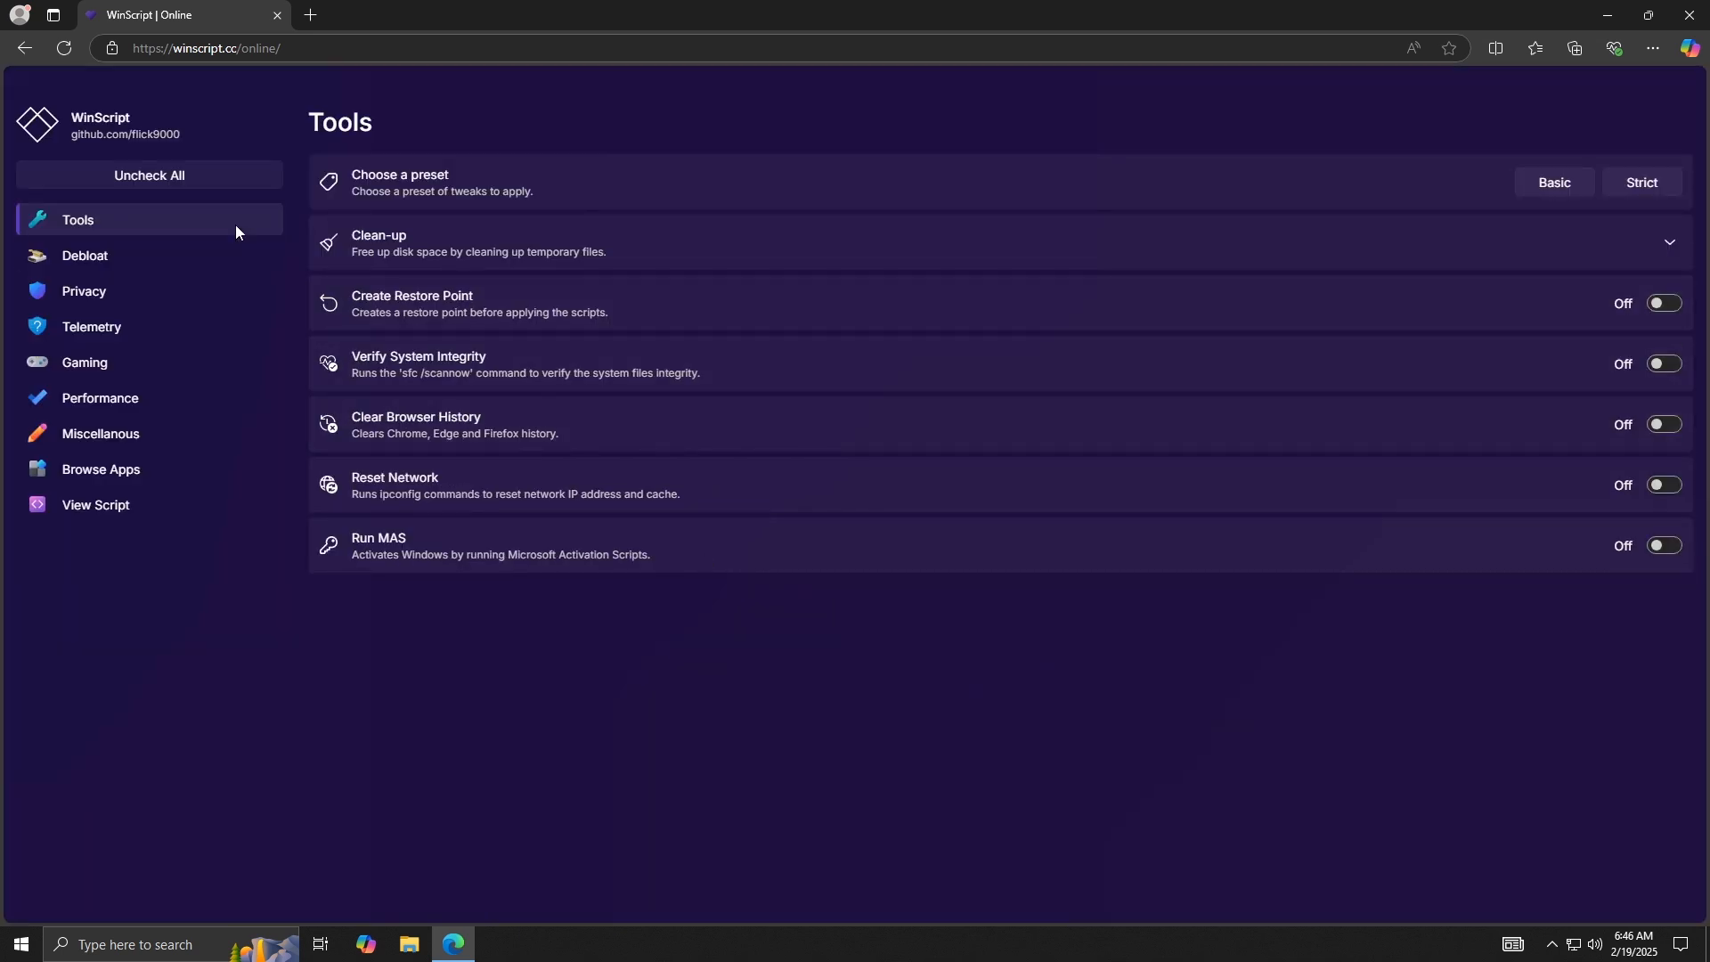
click(611, 239)
click(612, 239)
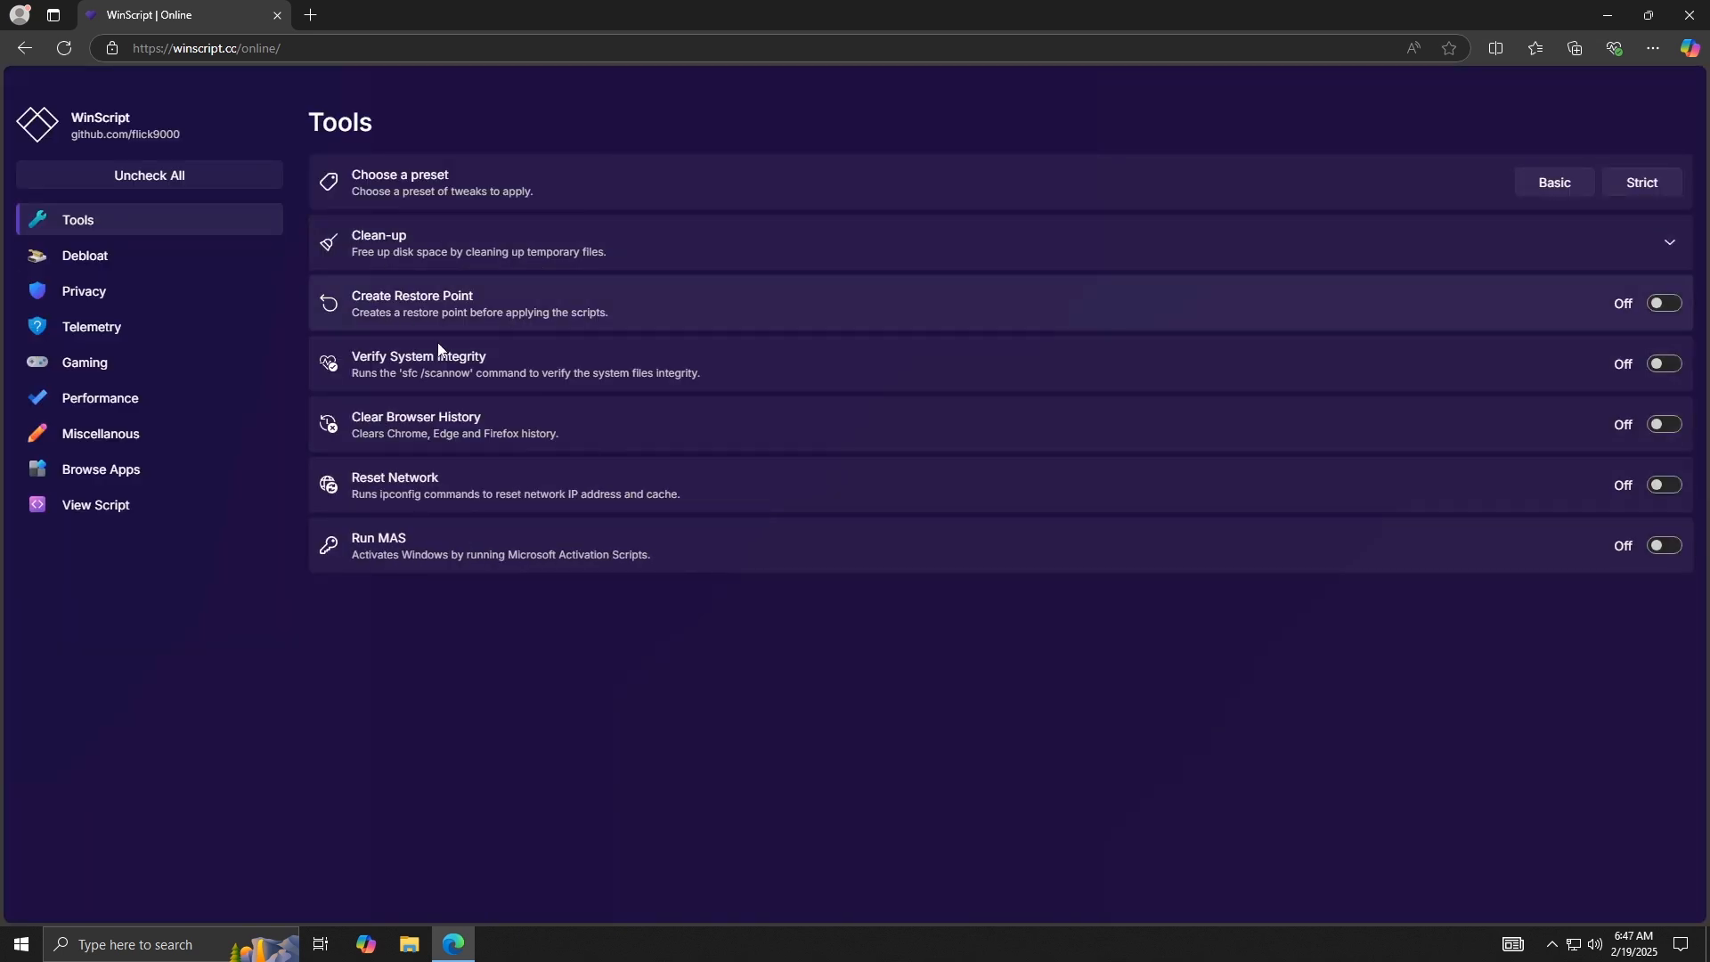
In the Debloat category, enable Remove Third-Party Apps under Windows Apps and Disable Recall under Windows Features.
click(160, 256)
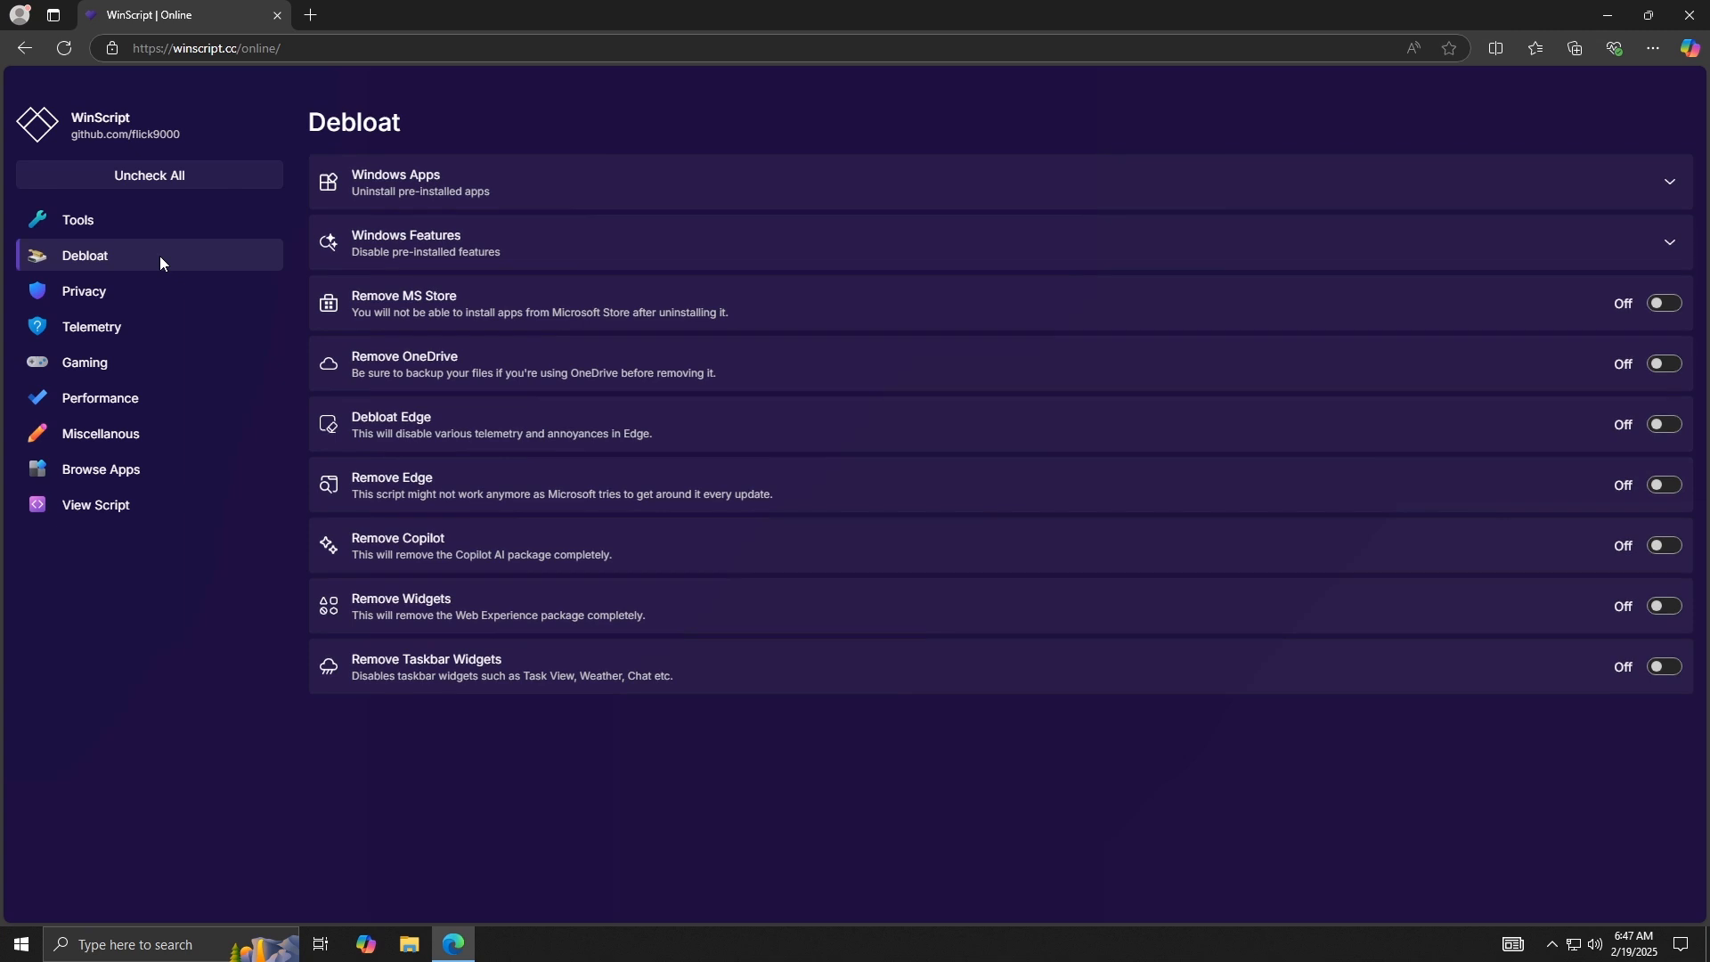
click(582, 194)
click(1662, 243)
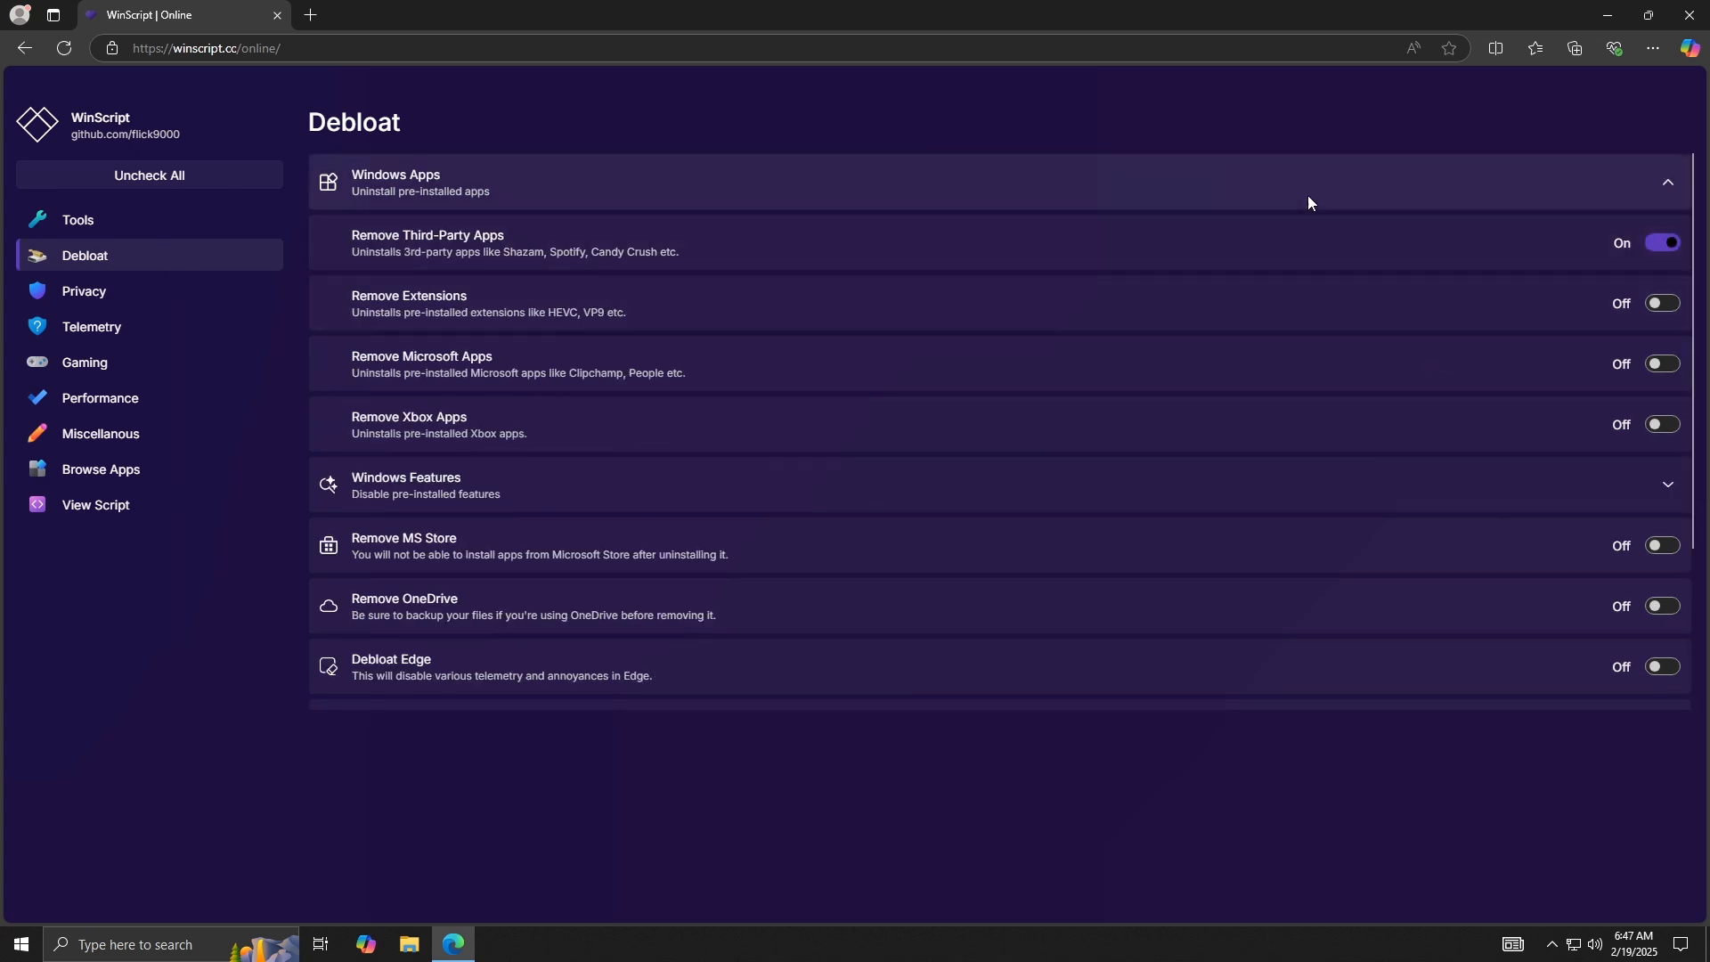
click(1279, 198)
click(1209, 238)
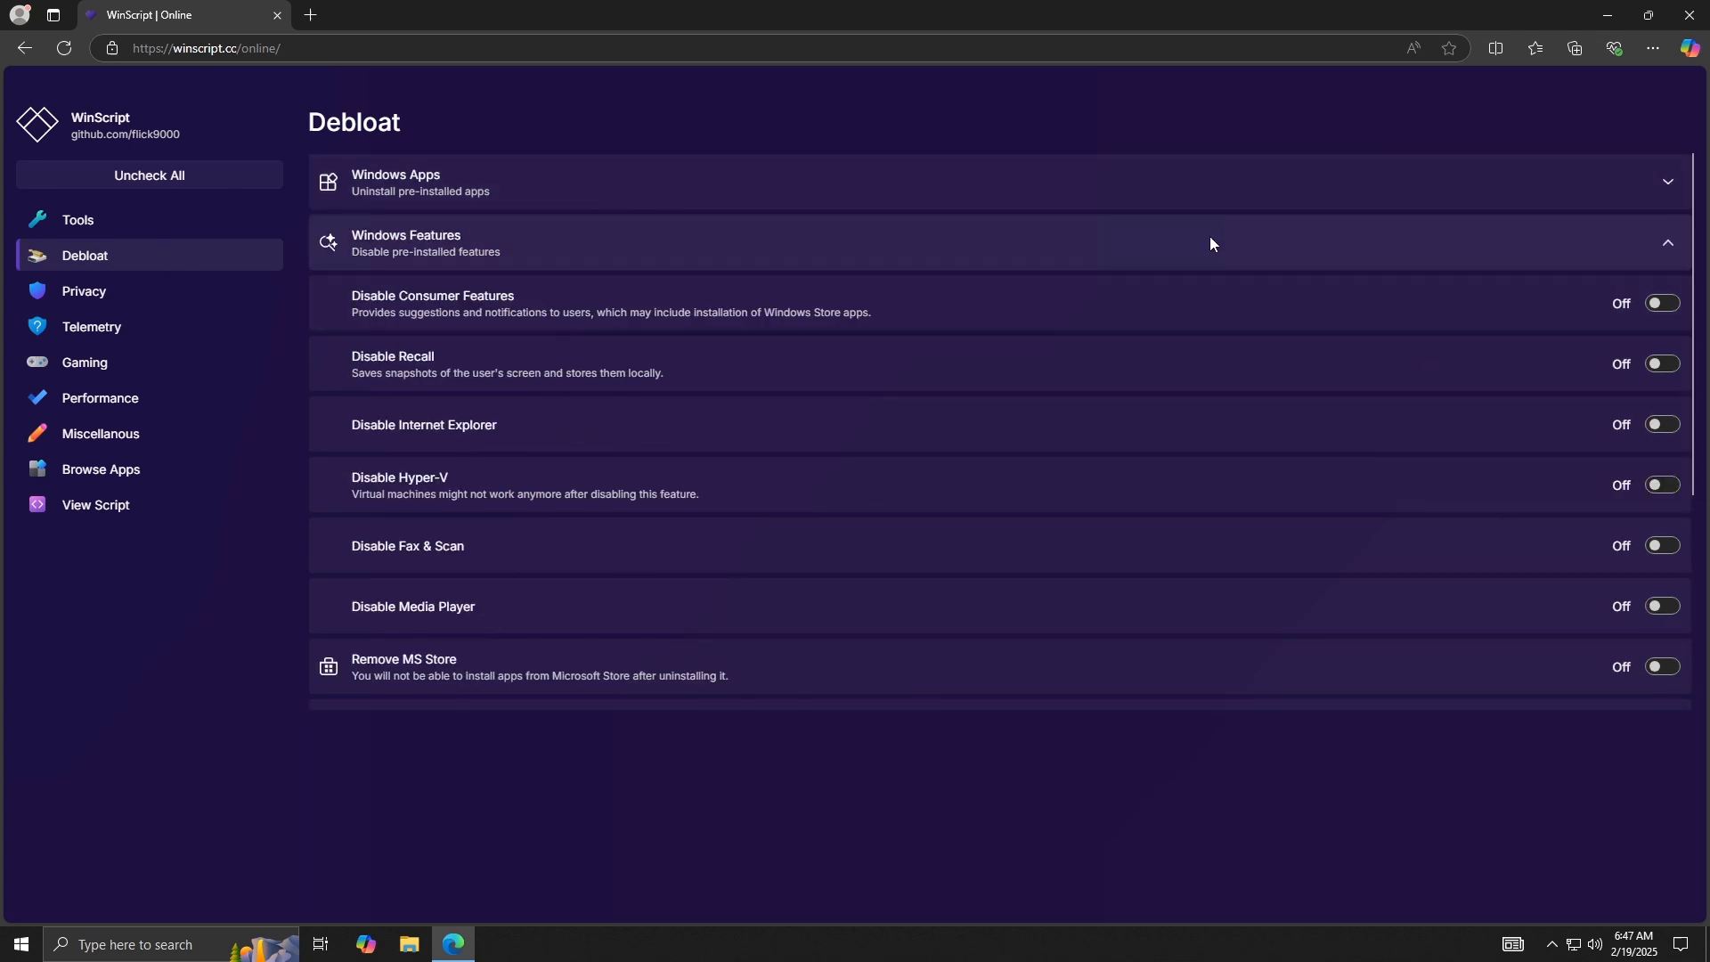
click(1660, 366)
click(931, 242)
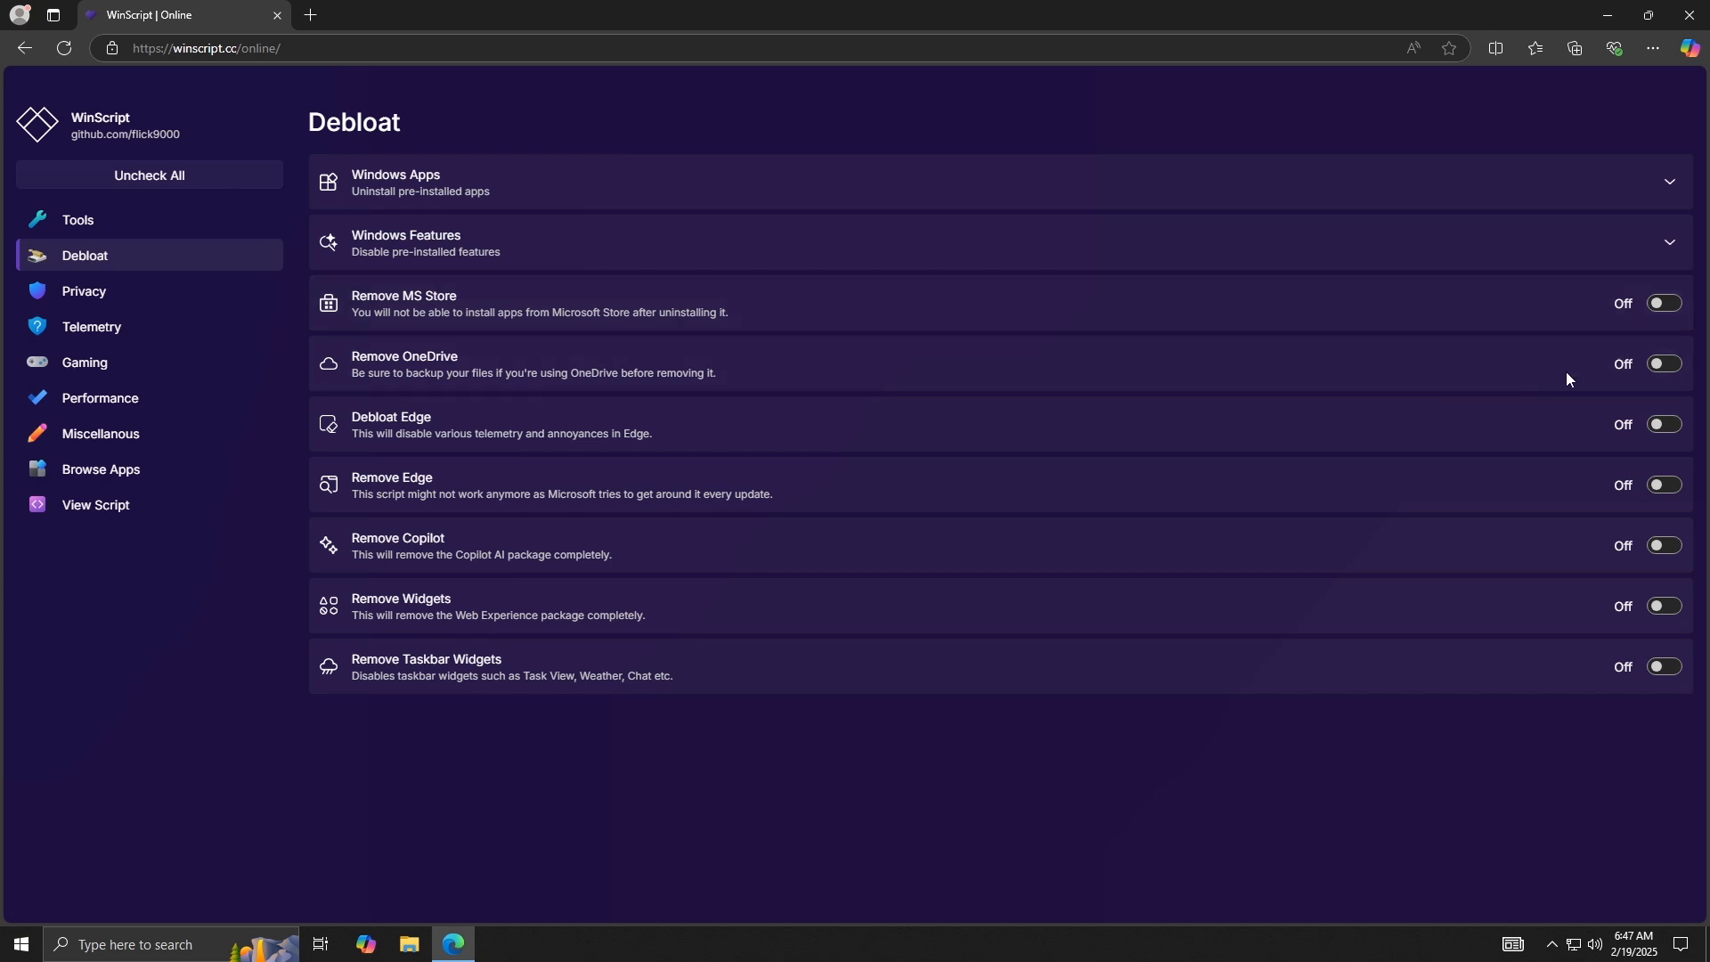
Enable Remove OneDrive, Debloat Edge and Remove Copilot in the Debloat category.
click(1662, 365)
click(1663, 425)
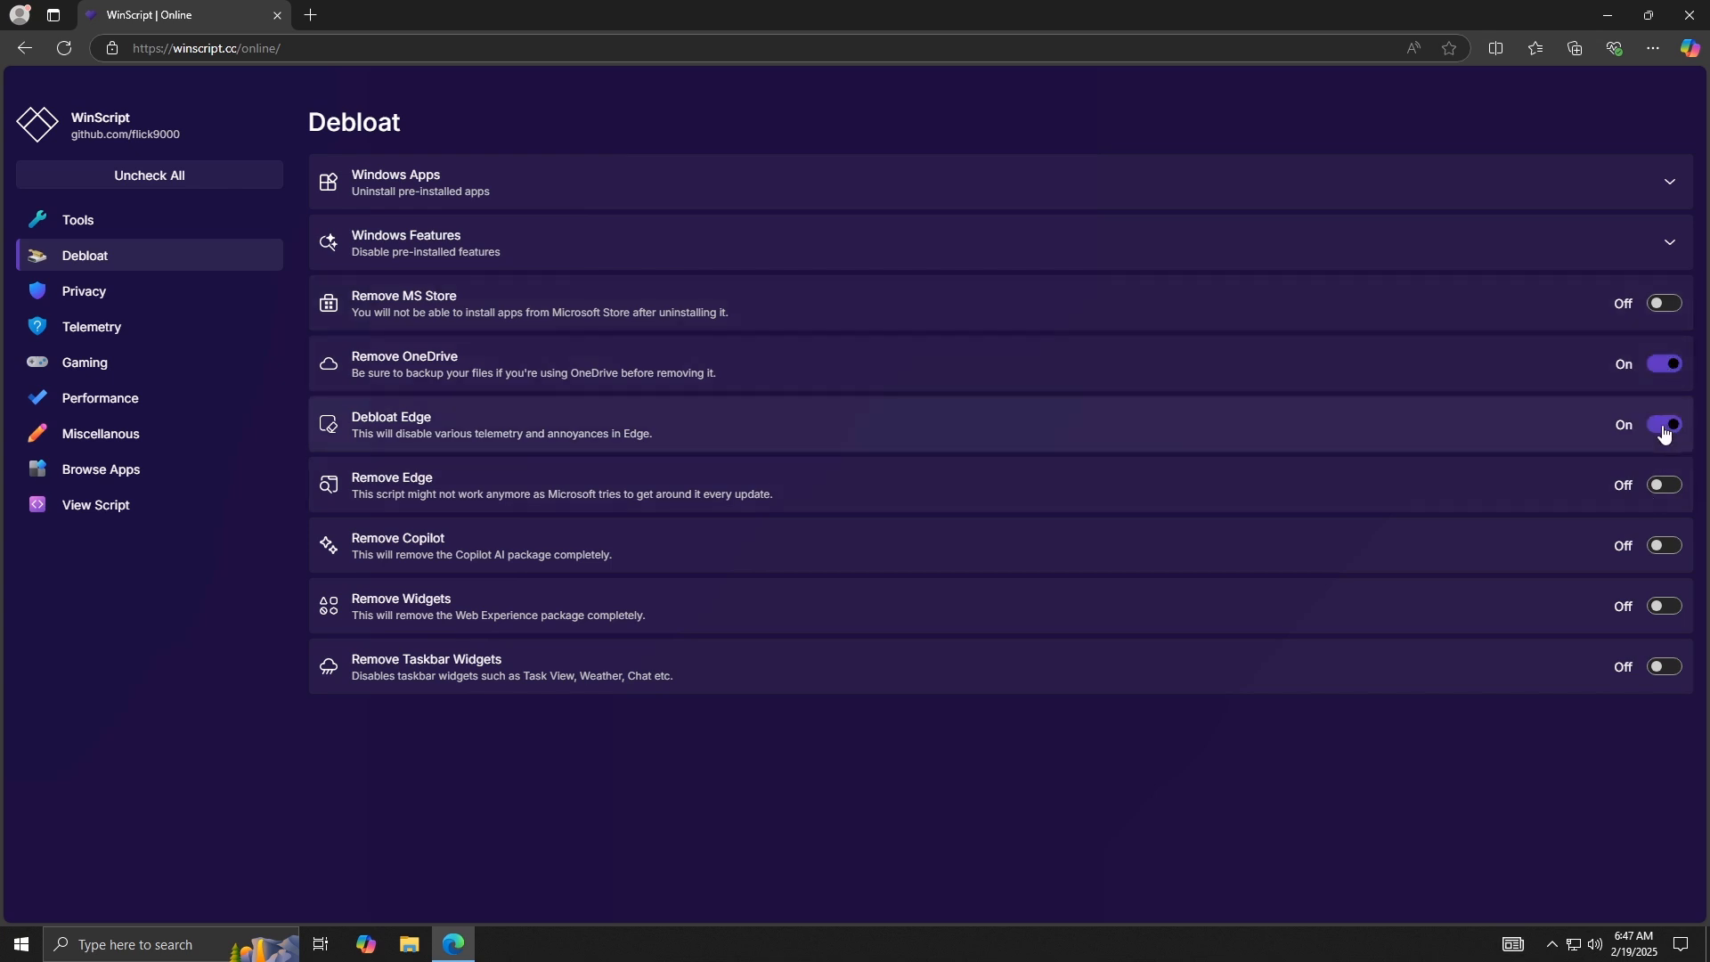
click(1661, 545)
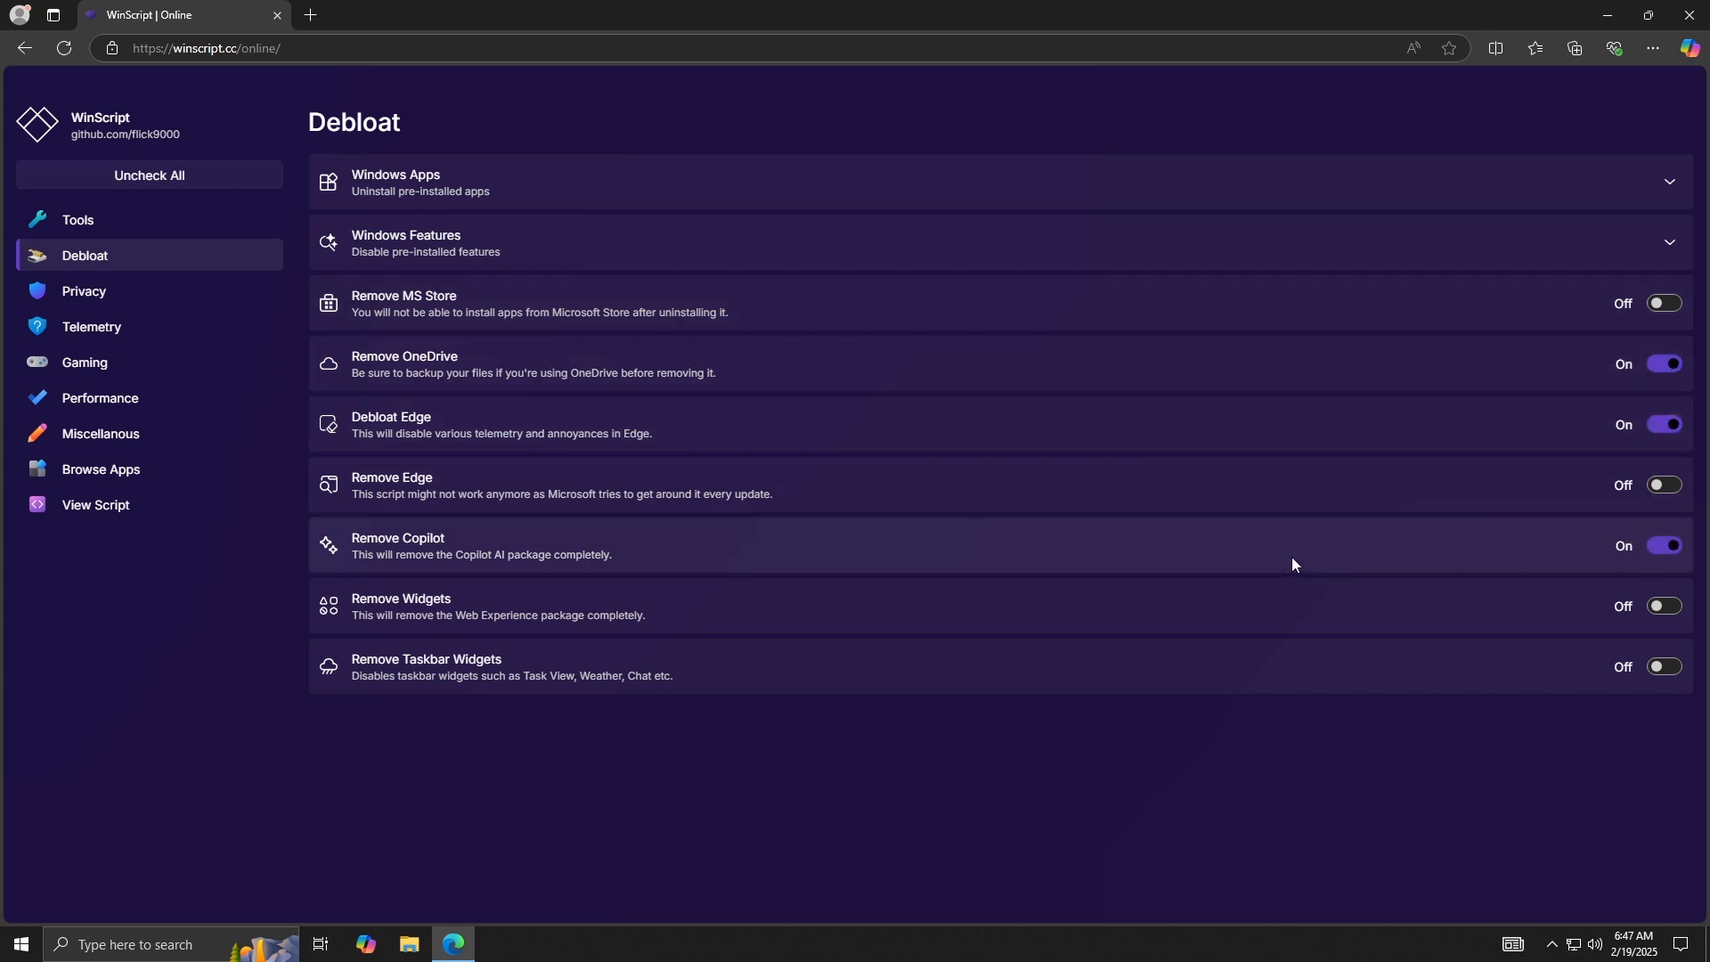
In the Privacy category, disable app access to location, microphone and camera, and enable Disable Activity Feed and Disable Automatic Map Downloads.
click(187, 292)
click(1227, 199)
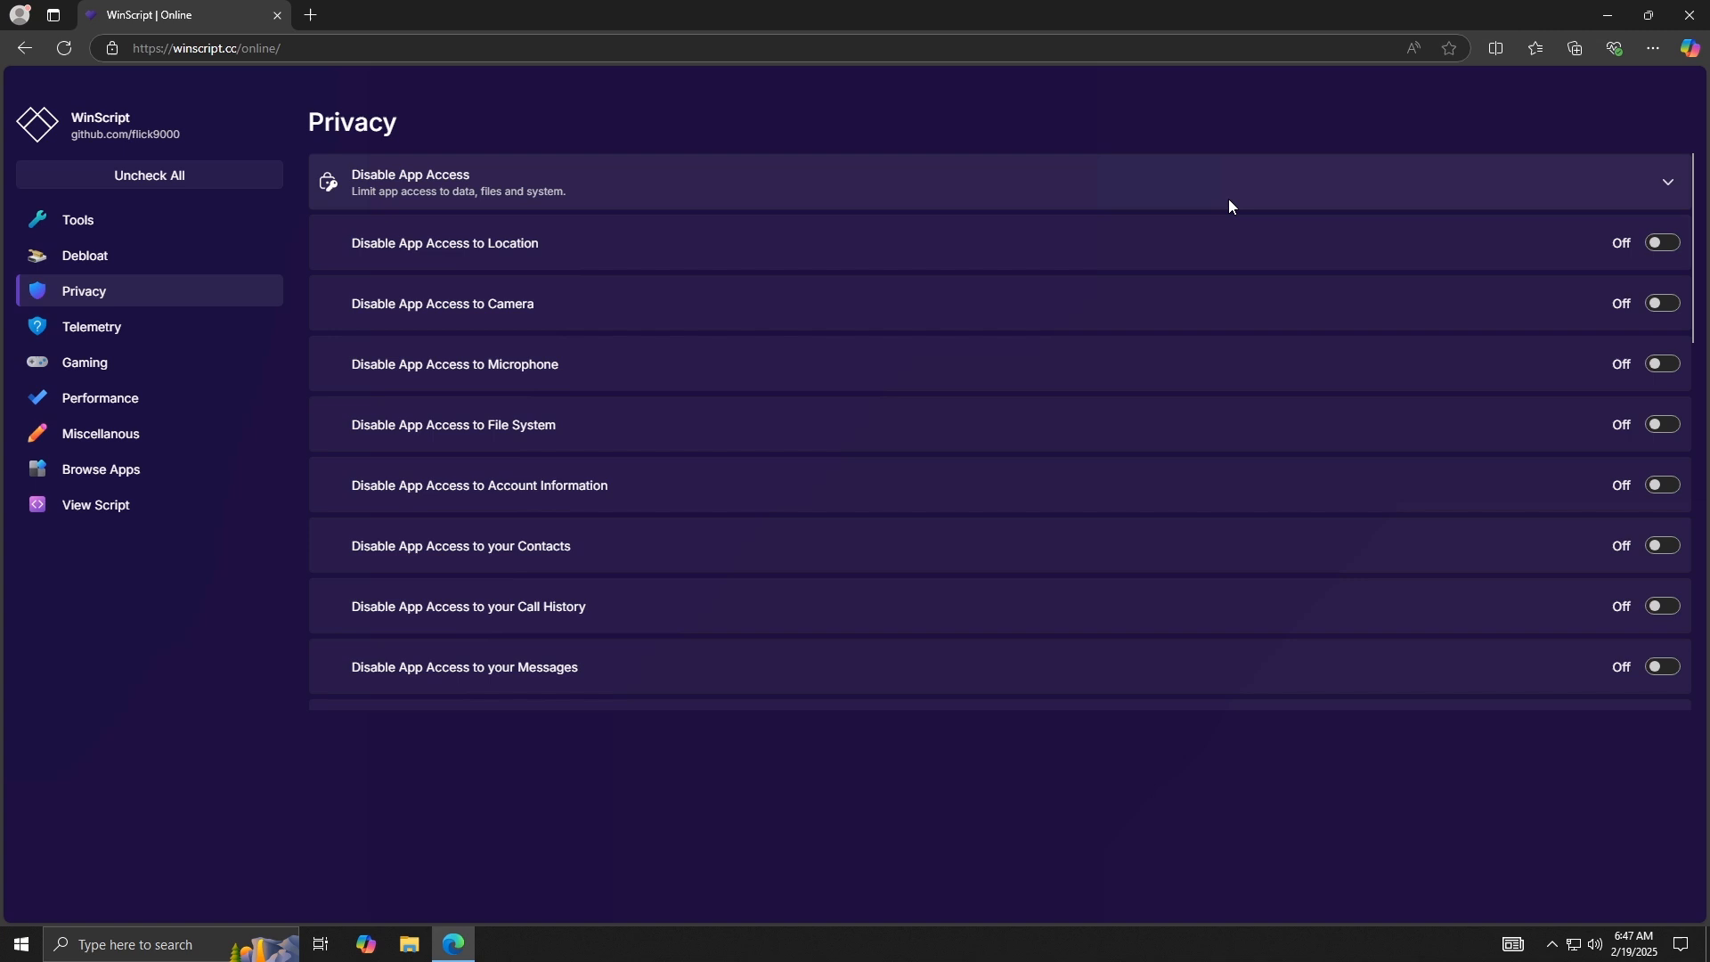
click(1662, 243)
click(1662, 364)
click(1662, 304)
click(1623, 190)
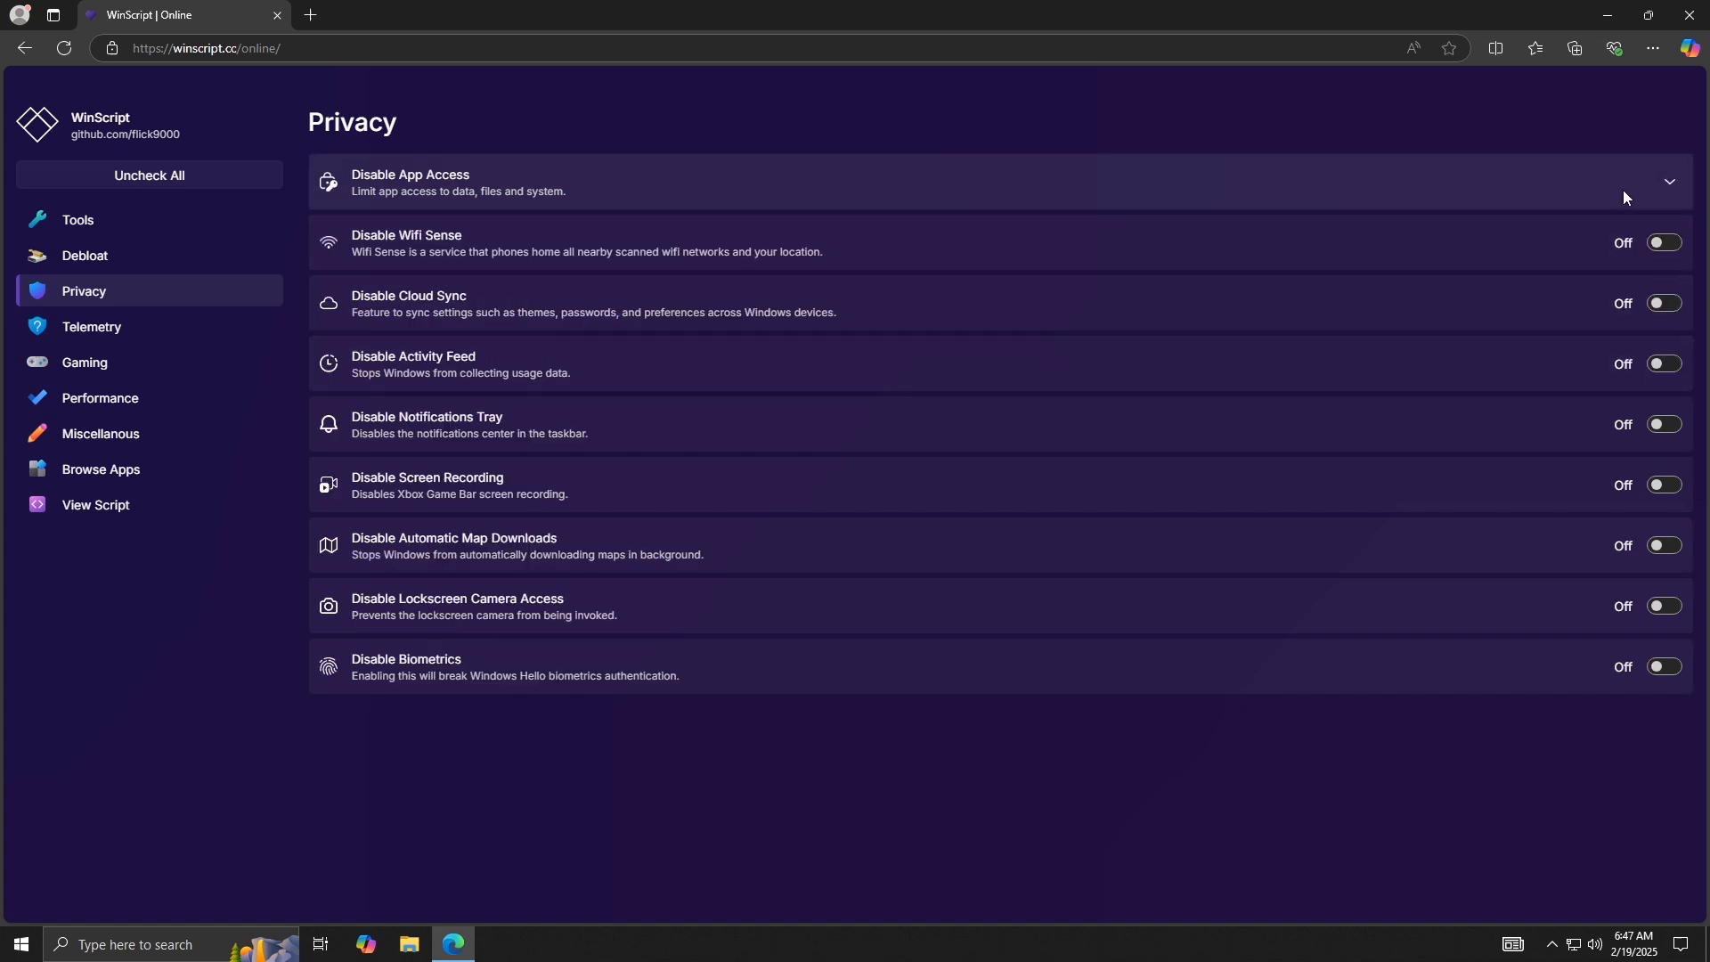
click(1663, 365)
click(1662, 545)
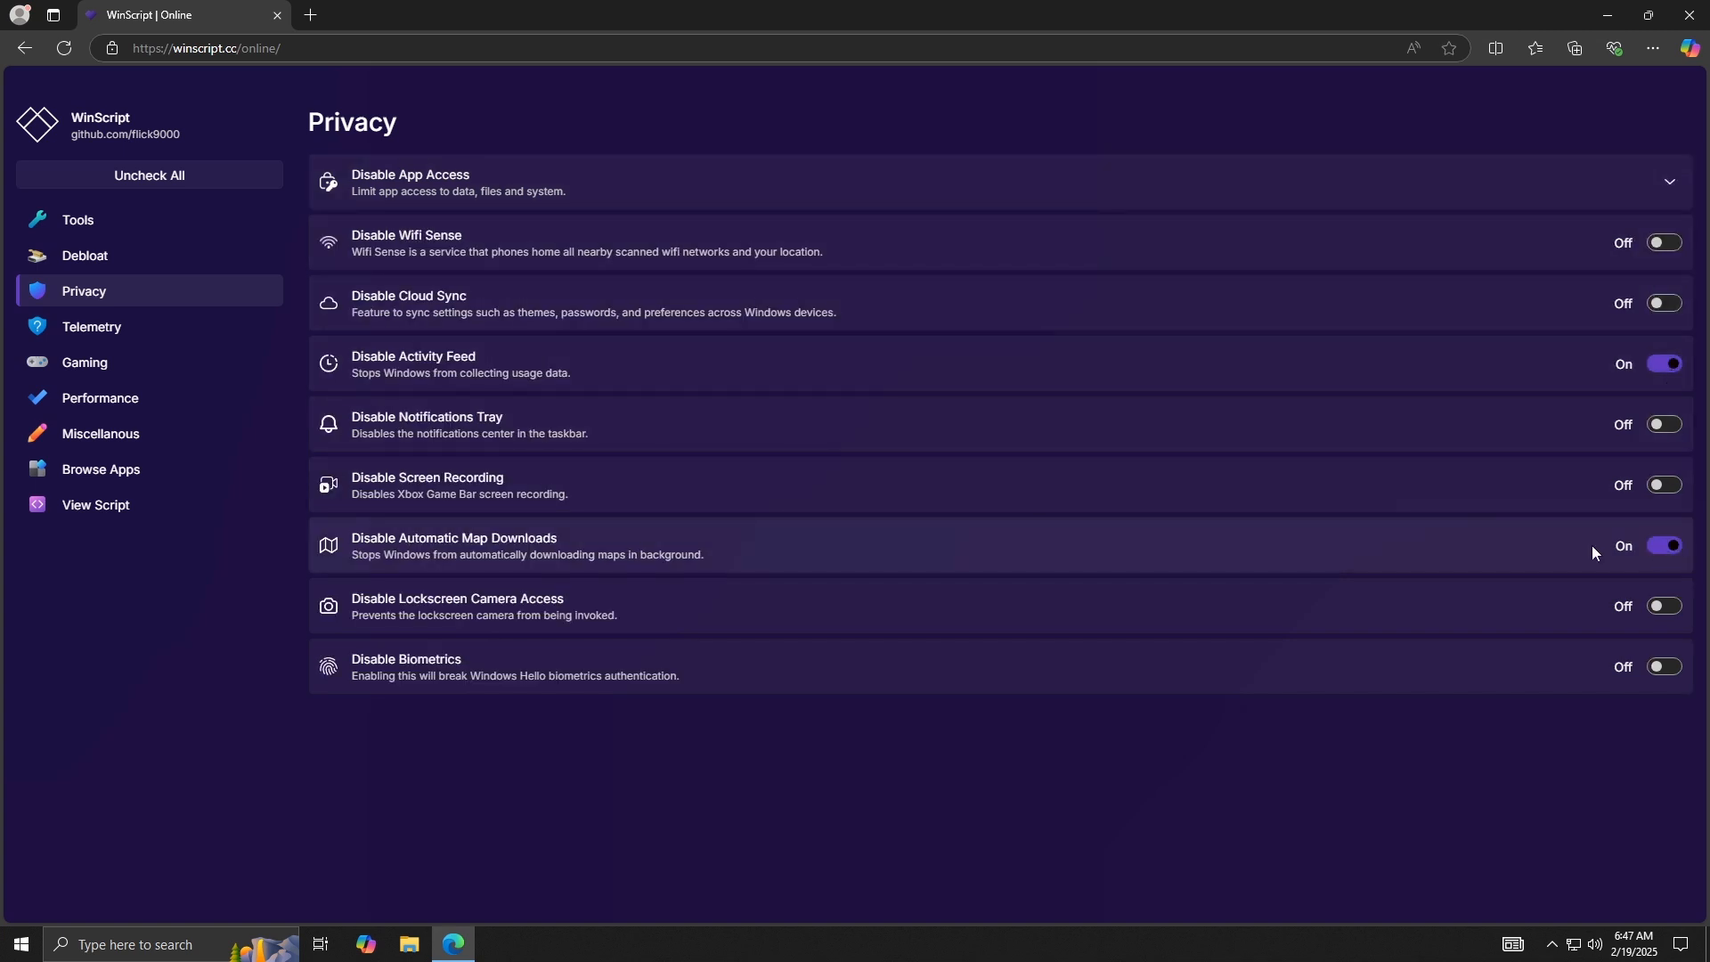
Look over the Disable Telemetry options and enable Disable Game Bar in the Gaming category.
click(153, 330)
click(752, 196)
click(752, 195)
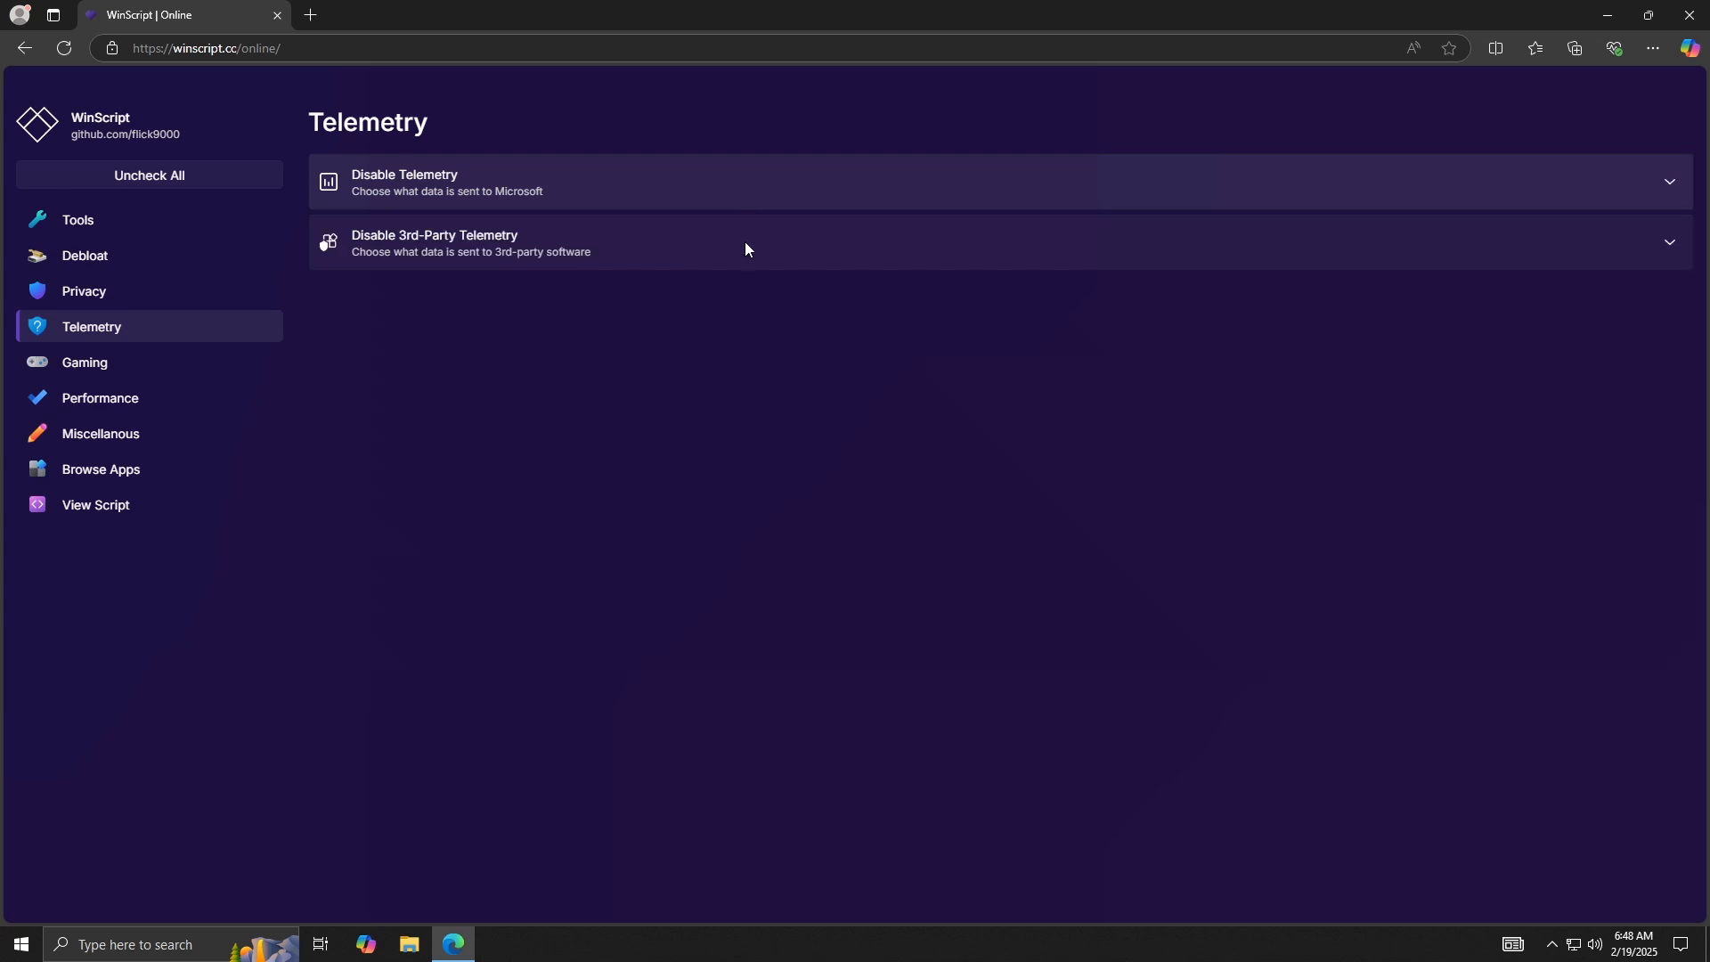
click(178, 364)
click(1662, 303)
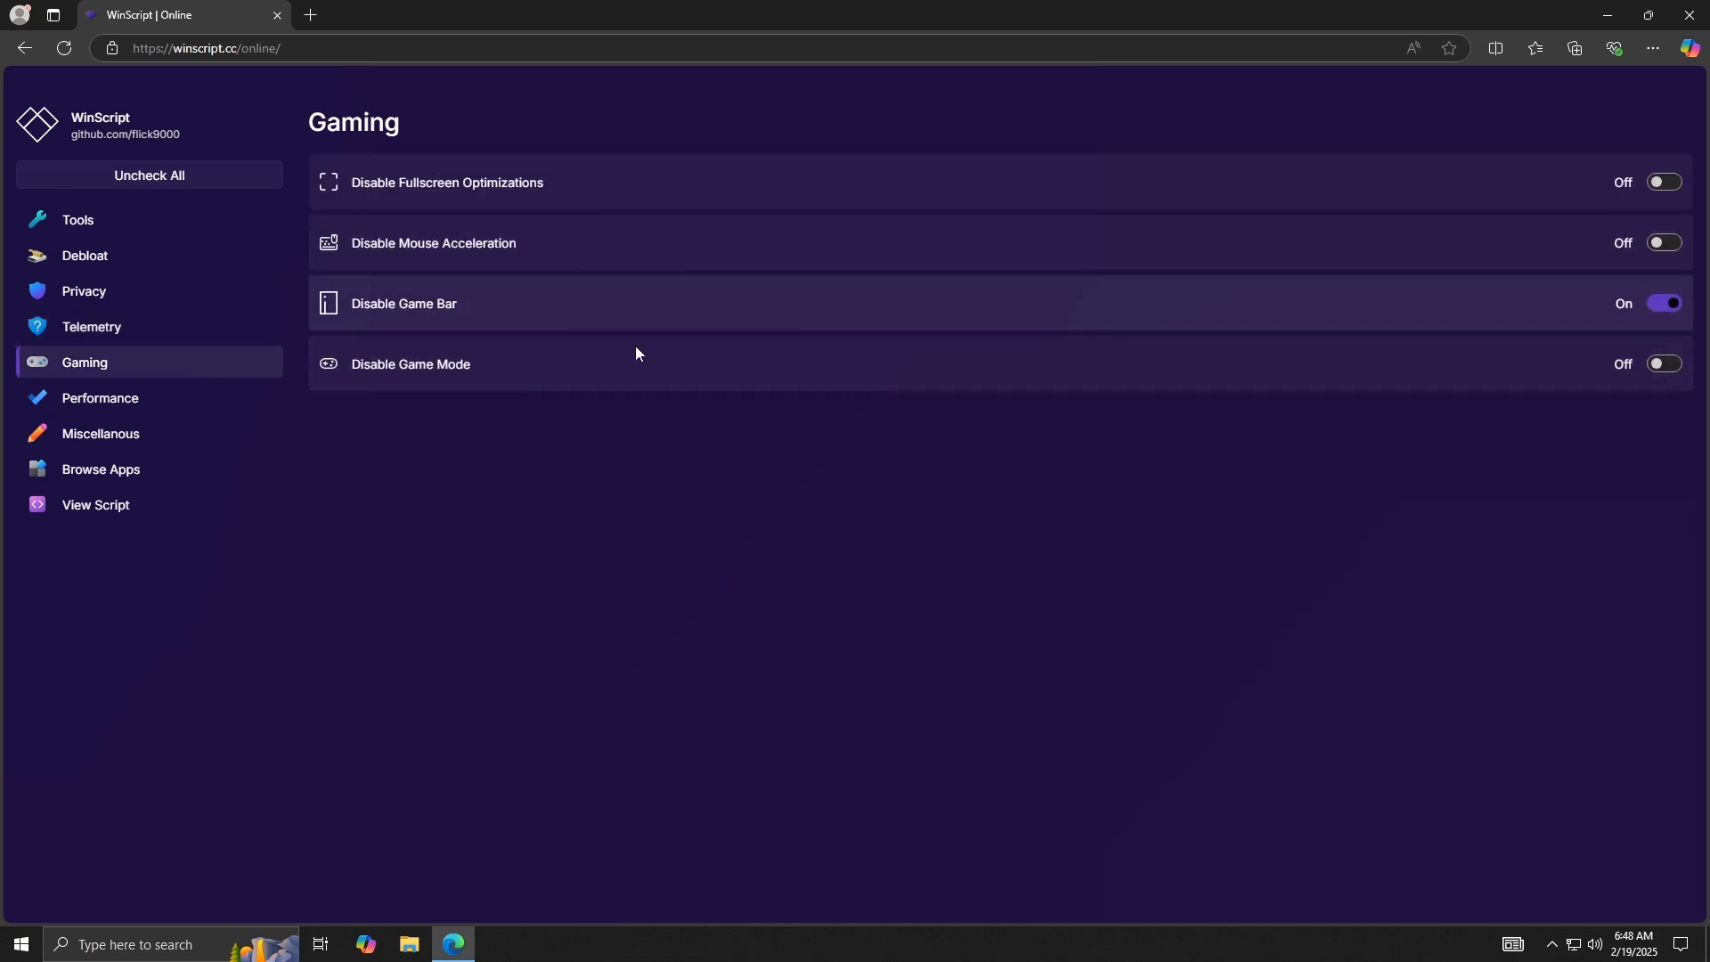
In the Performance category, select Cloudflare DNS as the preferred DNS.
click(191, 402)
click(1198, 179)
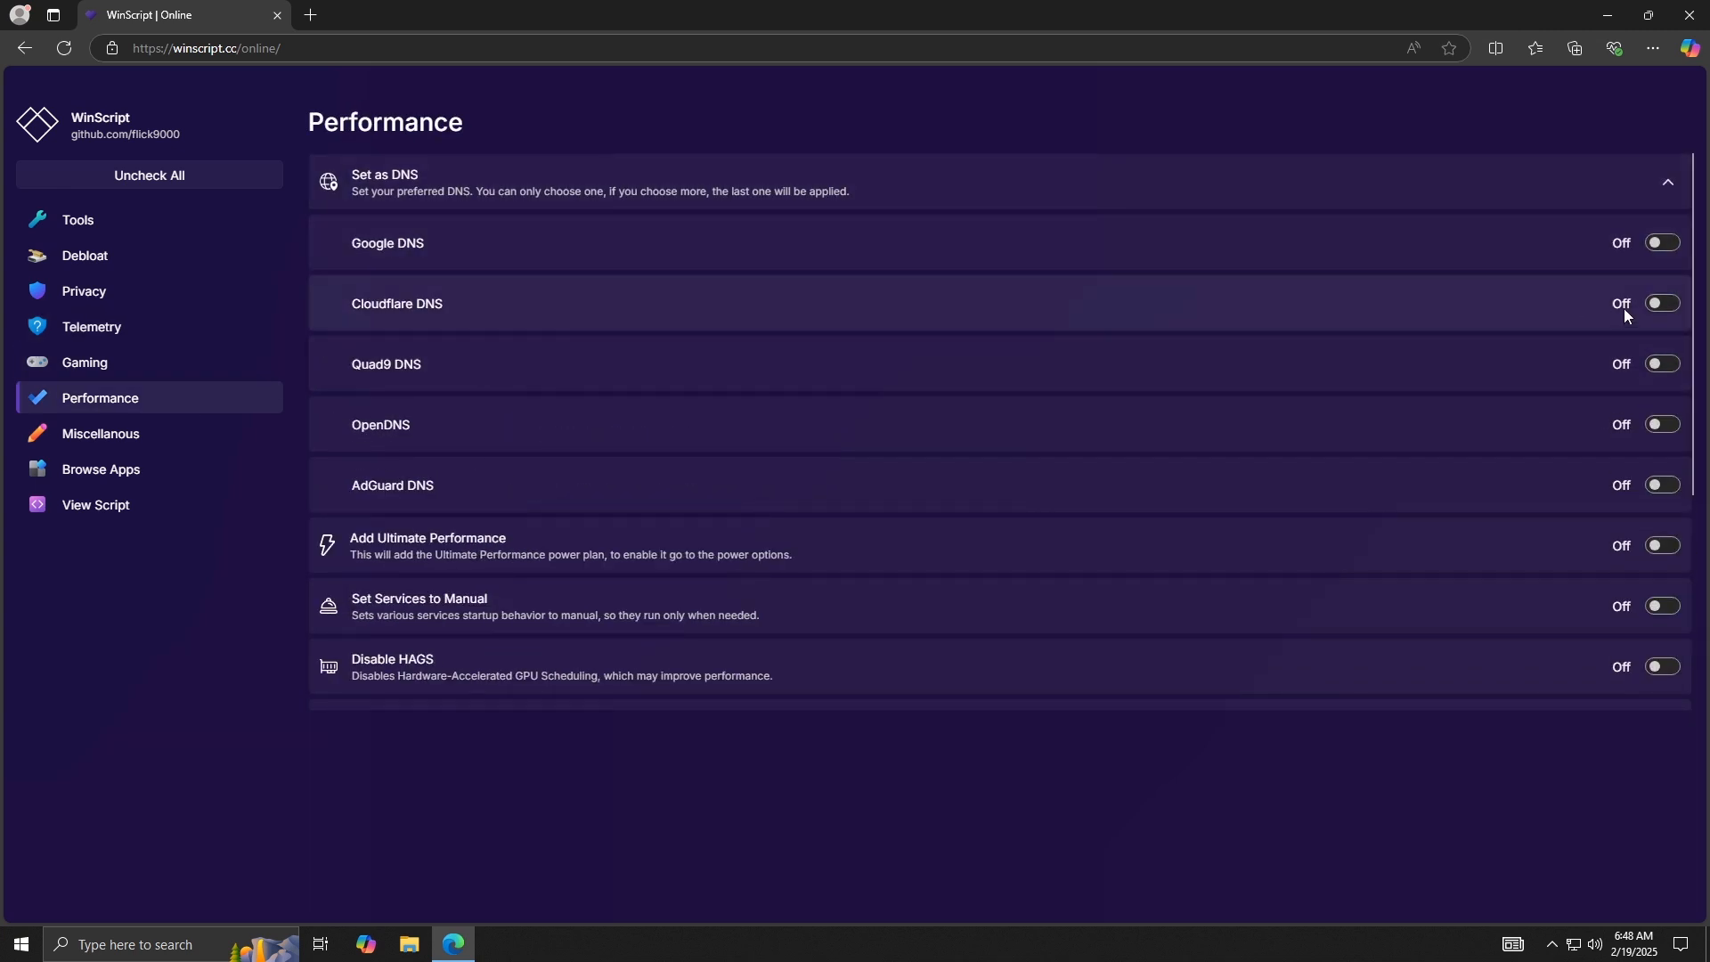
click(1662, 304)
click(1498, 195)
Enable Disable HAGS, Disable Core Isolation and the option below Disable Search, plus Show File Extensions in the Miscellanous category.
click(1663, 365)
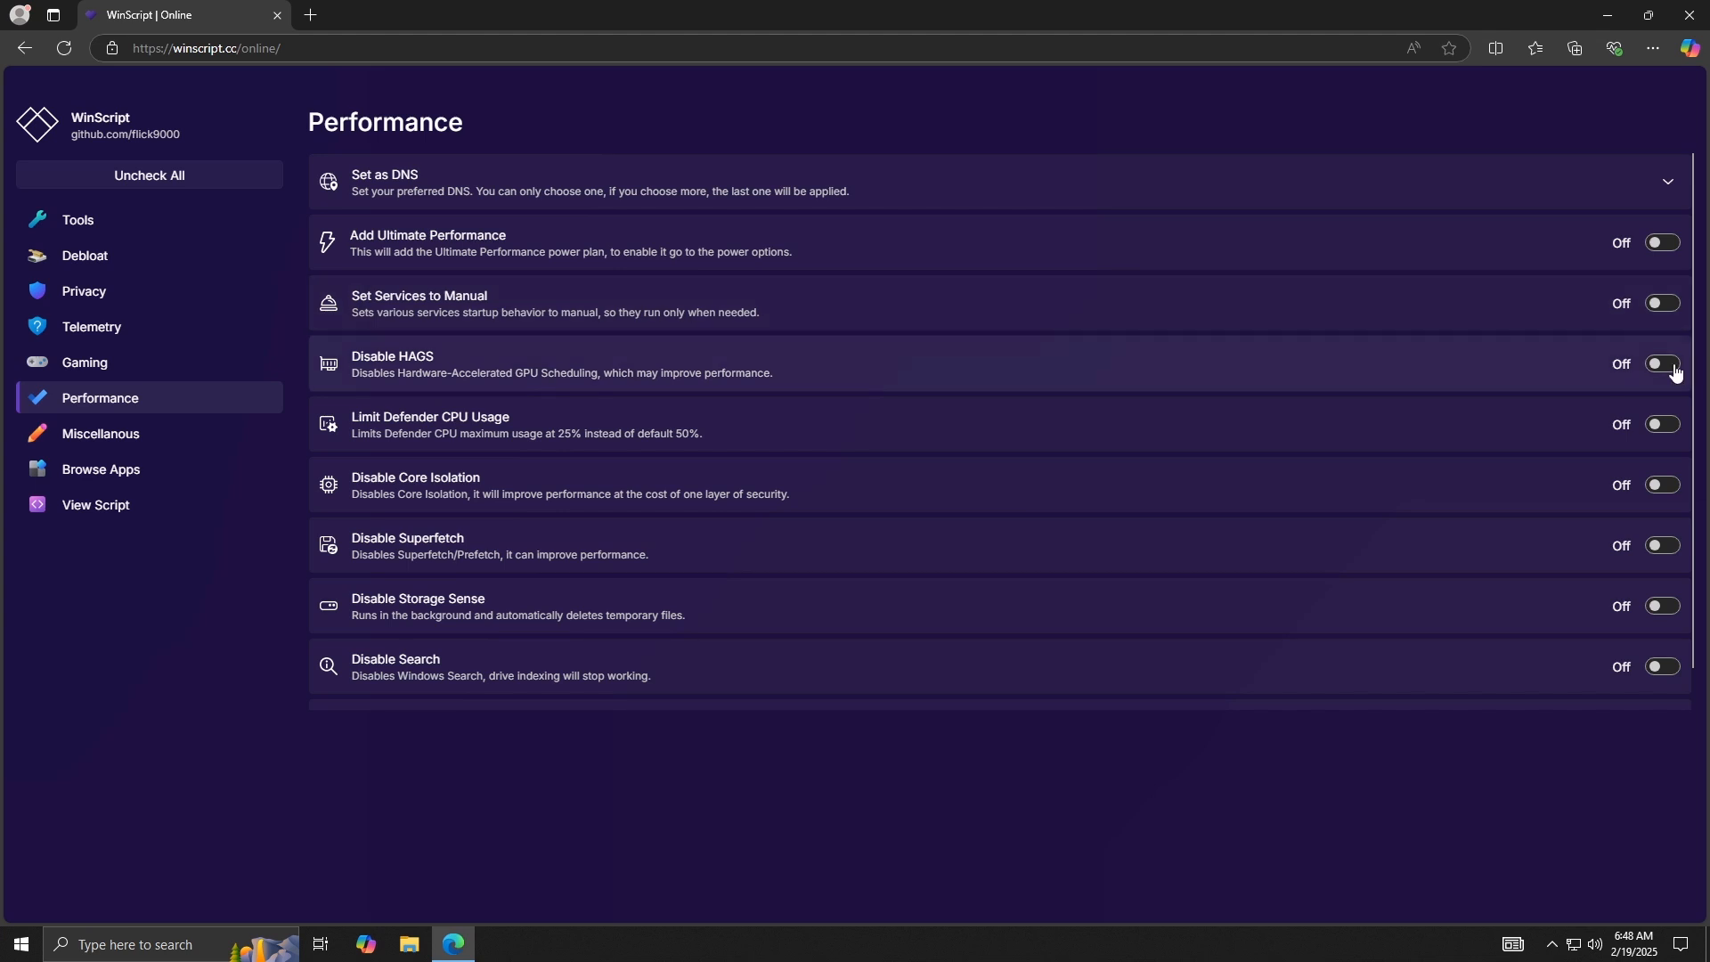
click(1661, 485)
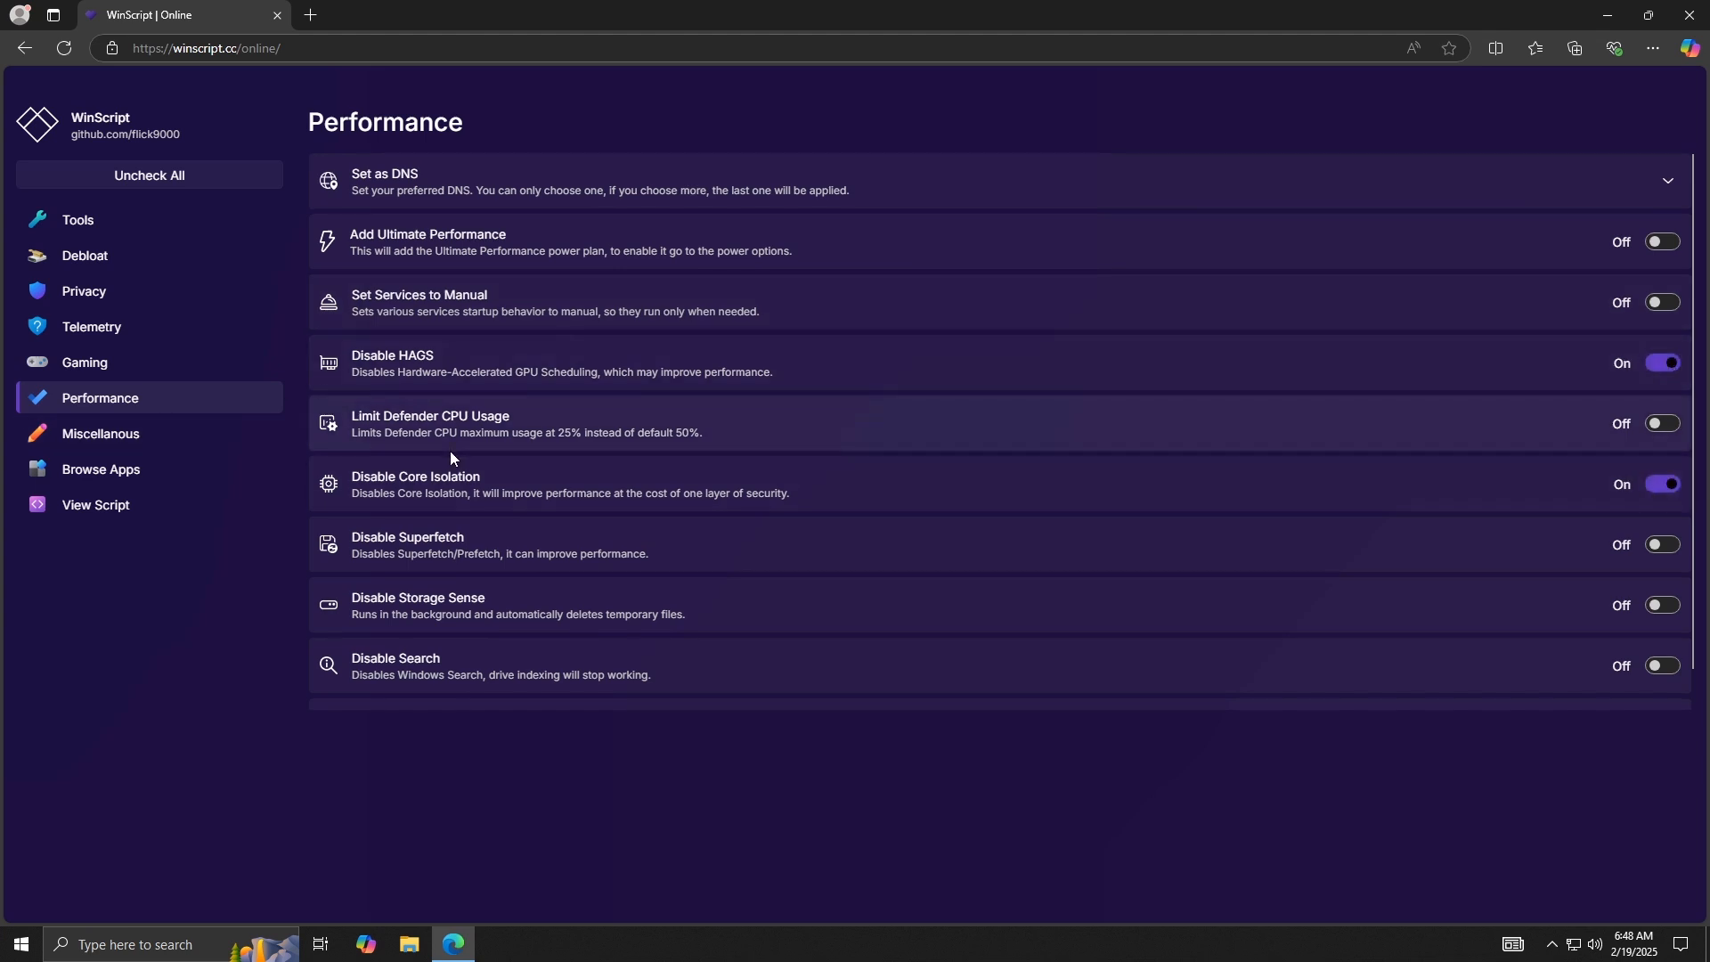
scroll(450, 450, down, 1)
click(1662, 682)
click(126, 437)
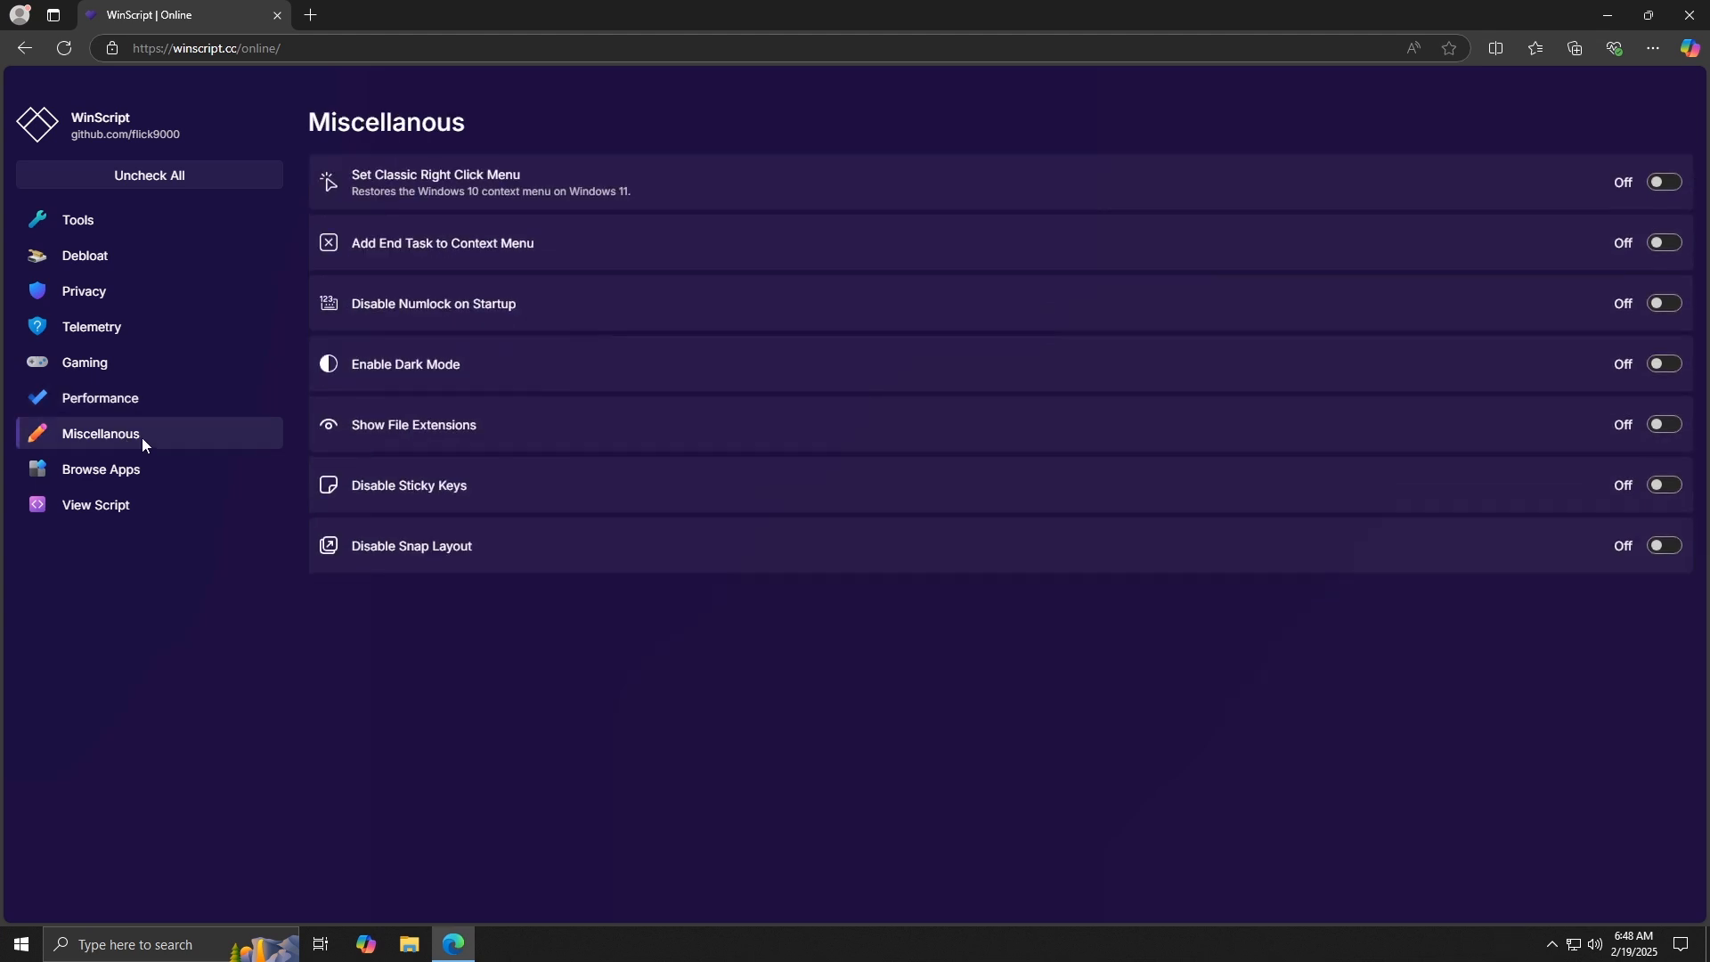
click(1662, 424)
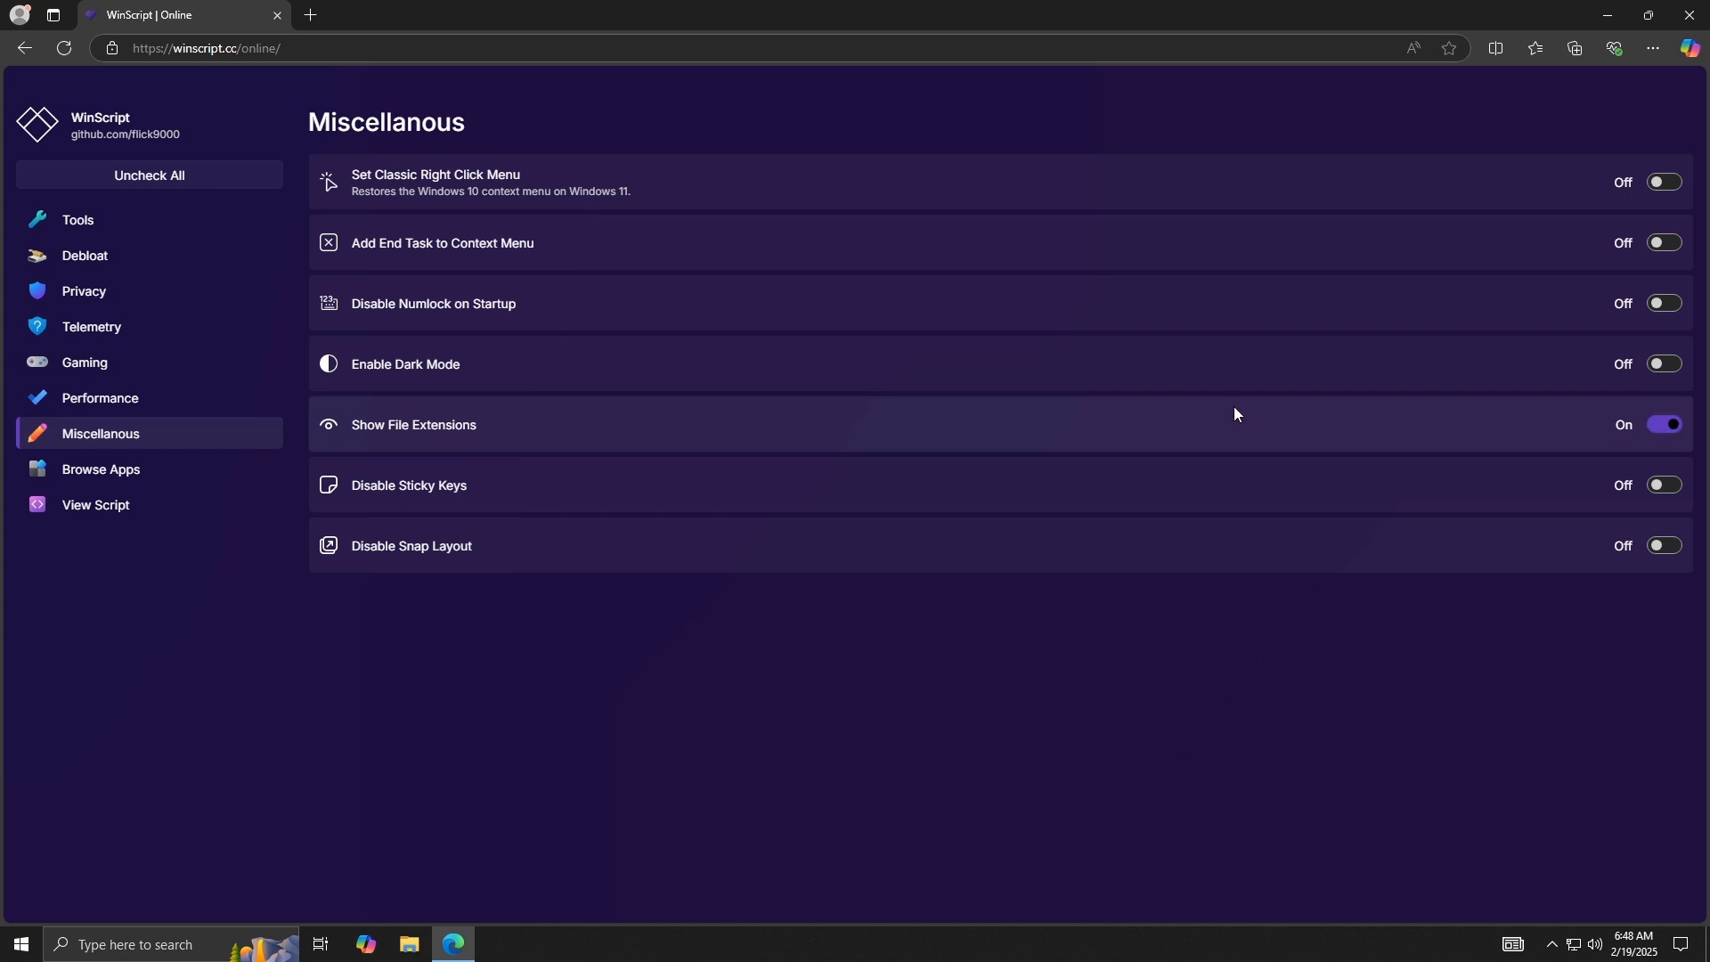
In Browse Apps, select a browser under Browsers and WinRAR under Compression for installation.
click(127, 472)
click(1600, 348)
click(1664, 454)
click(1664, 397)
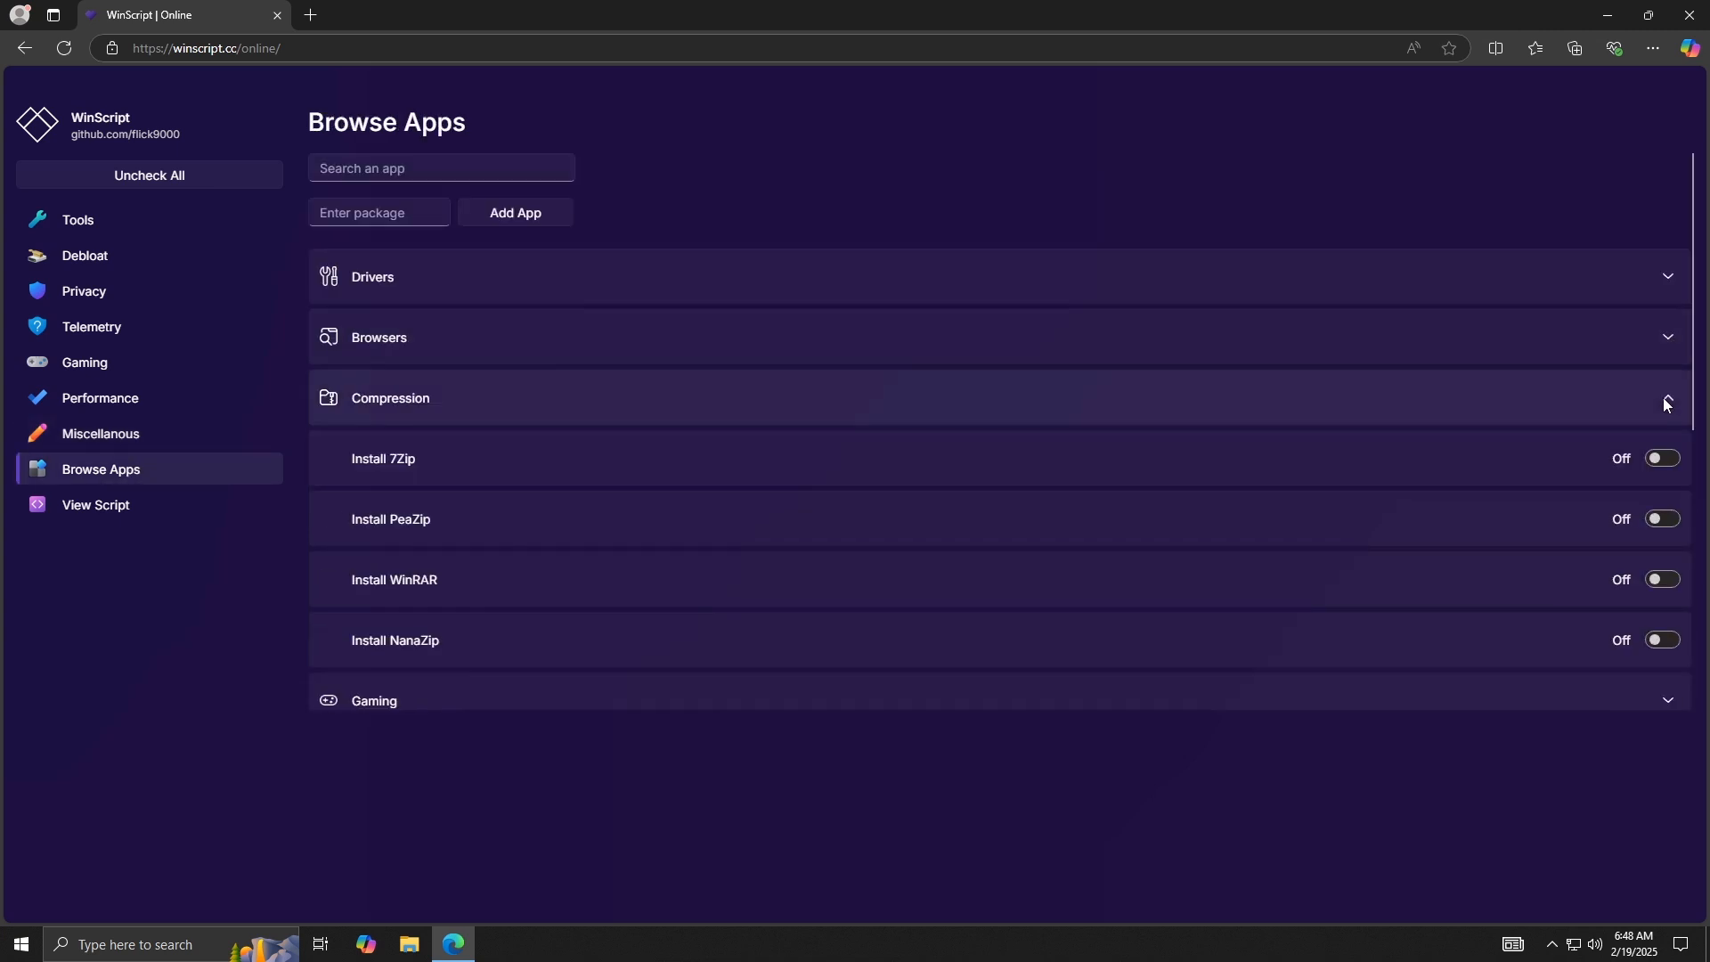
click(1661, 579)
click(1665, 397)
Select TeamViewer, CPU-Z and HWMonitor for installation from the app category below Gaming.
click(1661, 521)
scroll(1663, 524, down, 7)
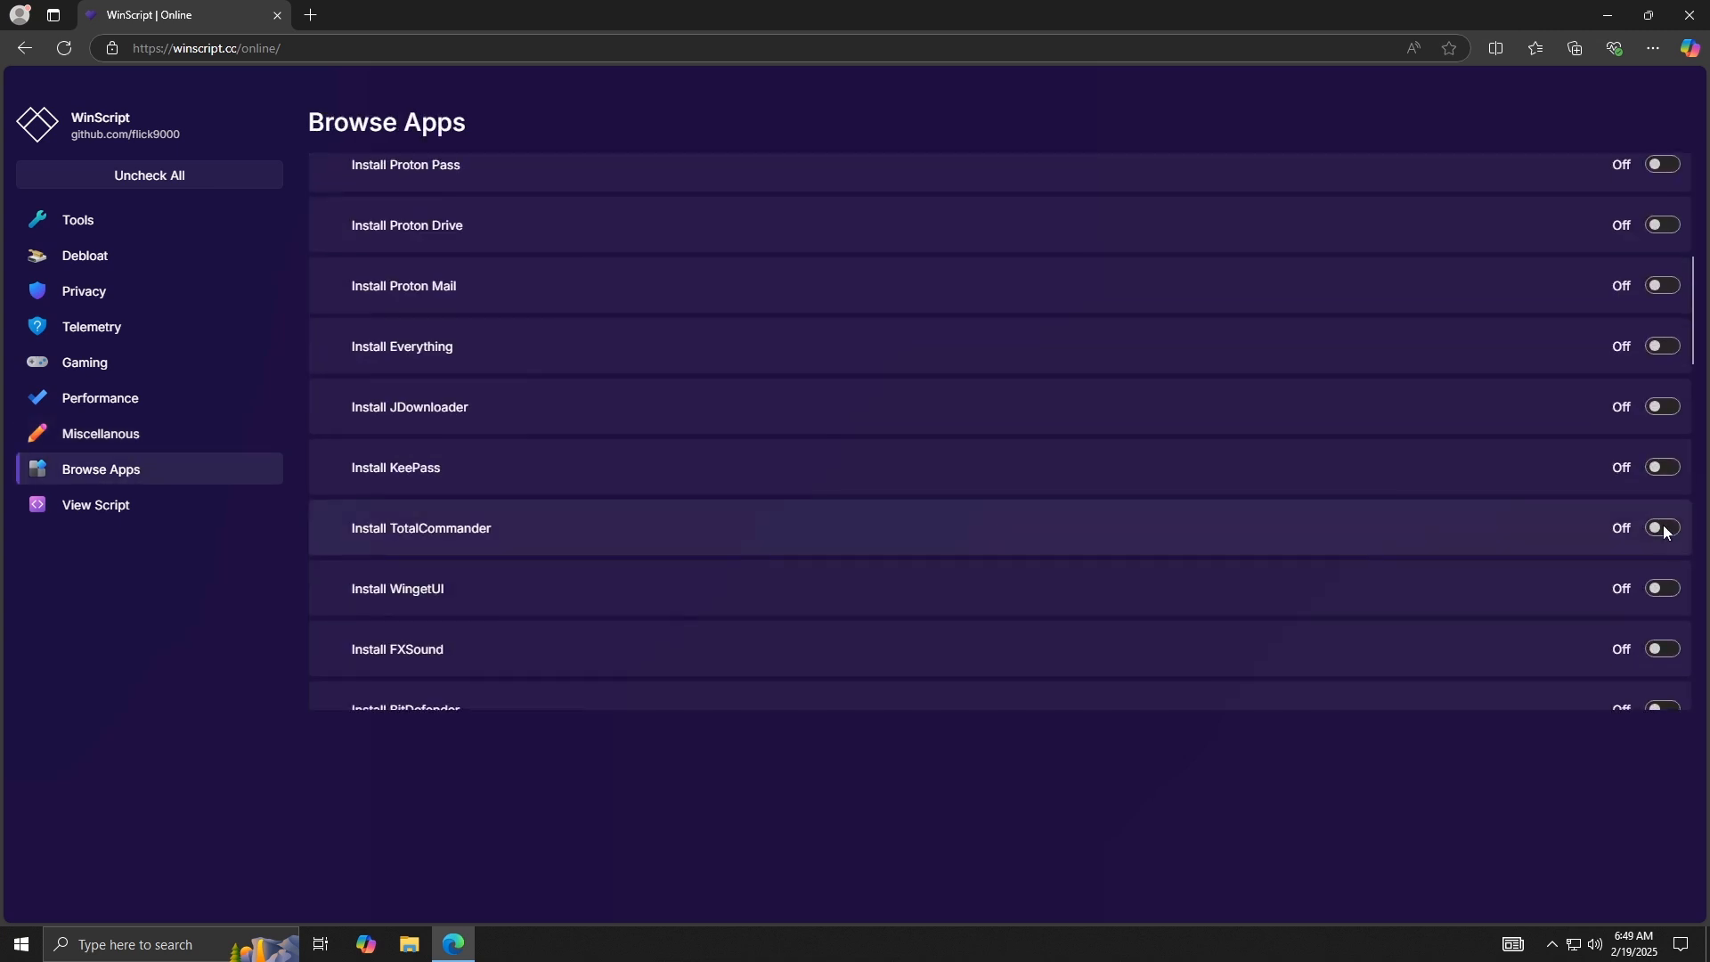
scroll(1664, 529, down, 5)
click(1662, 331)
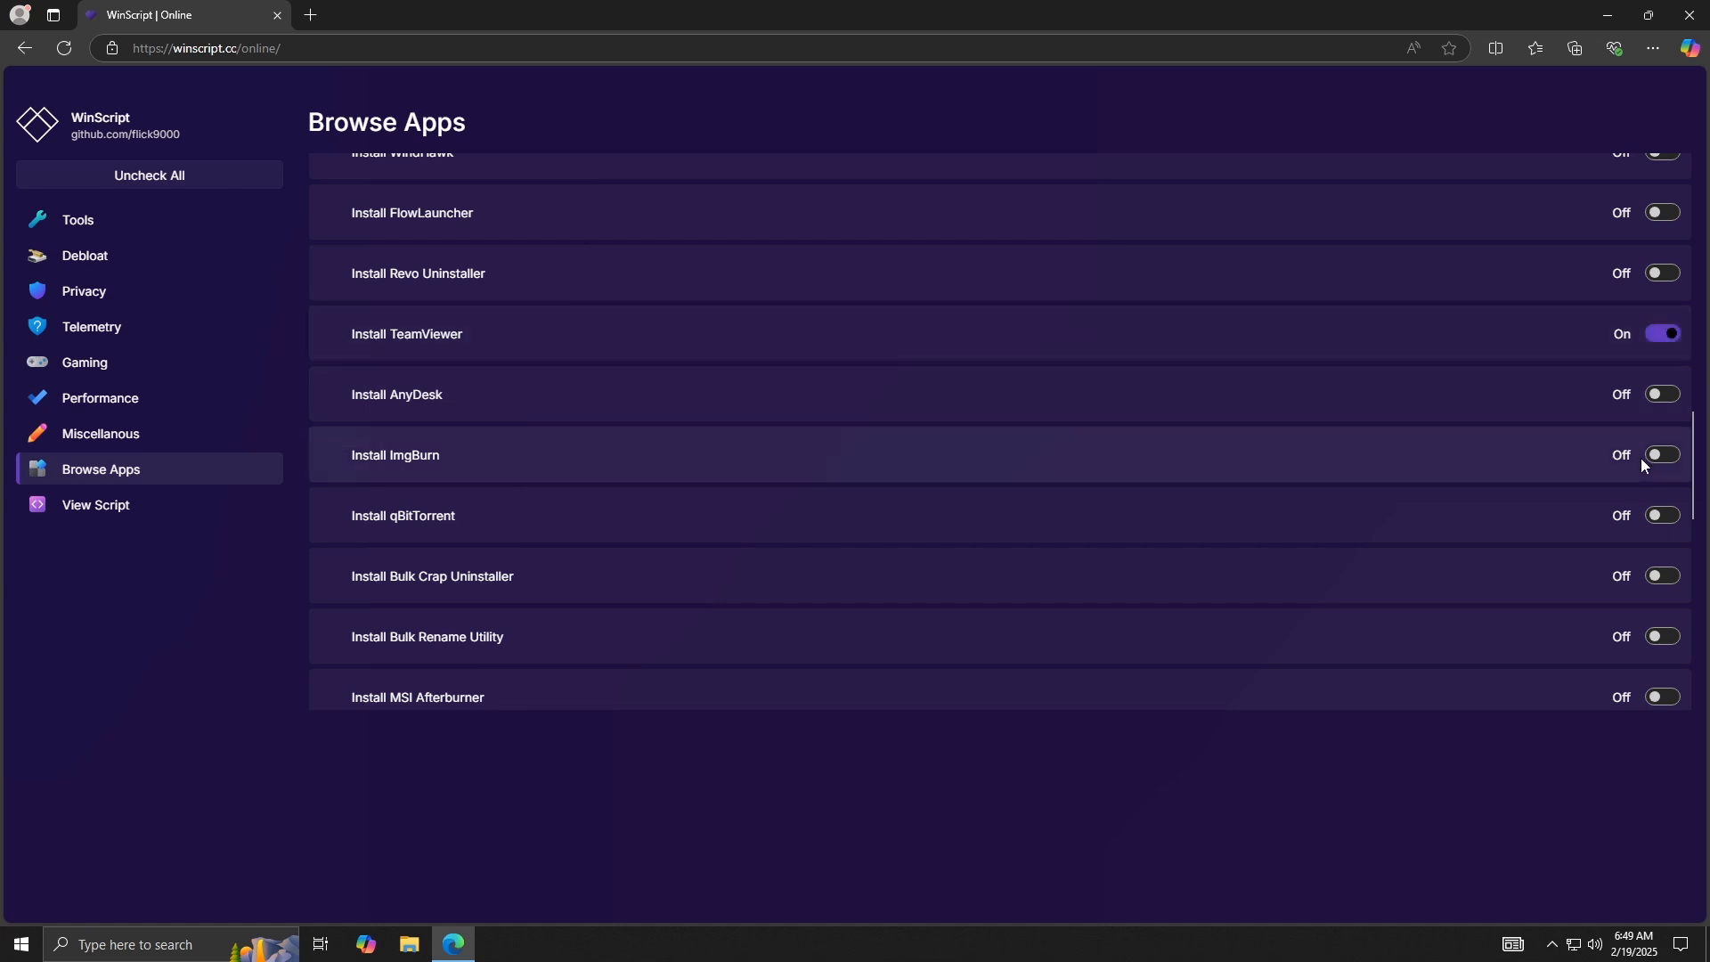
scroll(1643, 454, down, 5)
click(1662, 312)
click(1662, 494)
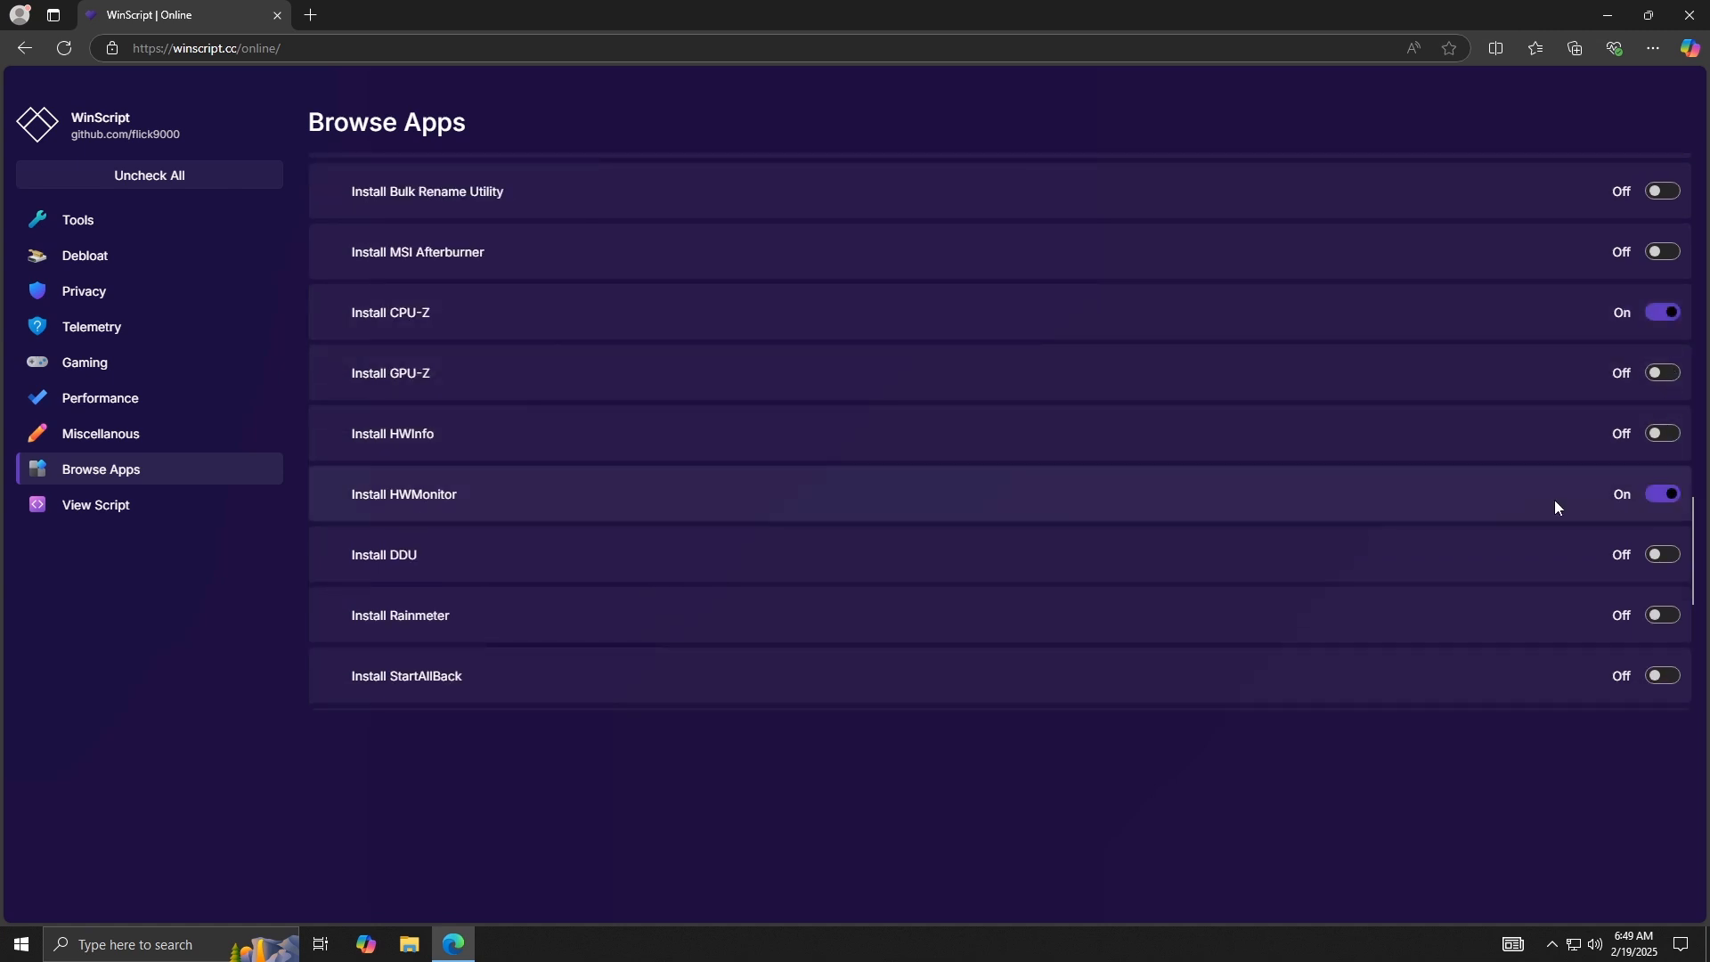
Browse the remaining app categories, including Multimedia, Comunication, Documents and the development tools.
scroll(1553, 499, down, 5)
click(1603, 381)
click(1593, 383)
click(1639, 440)
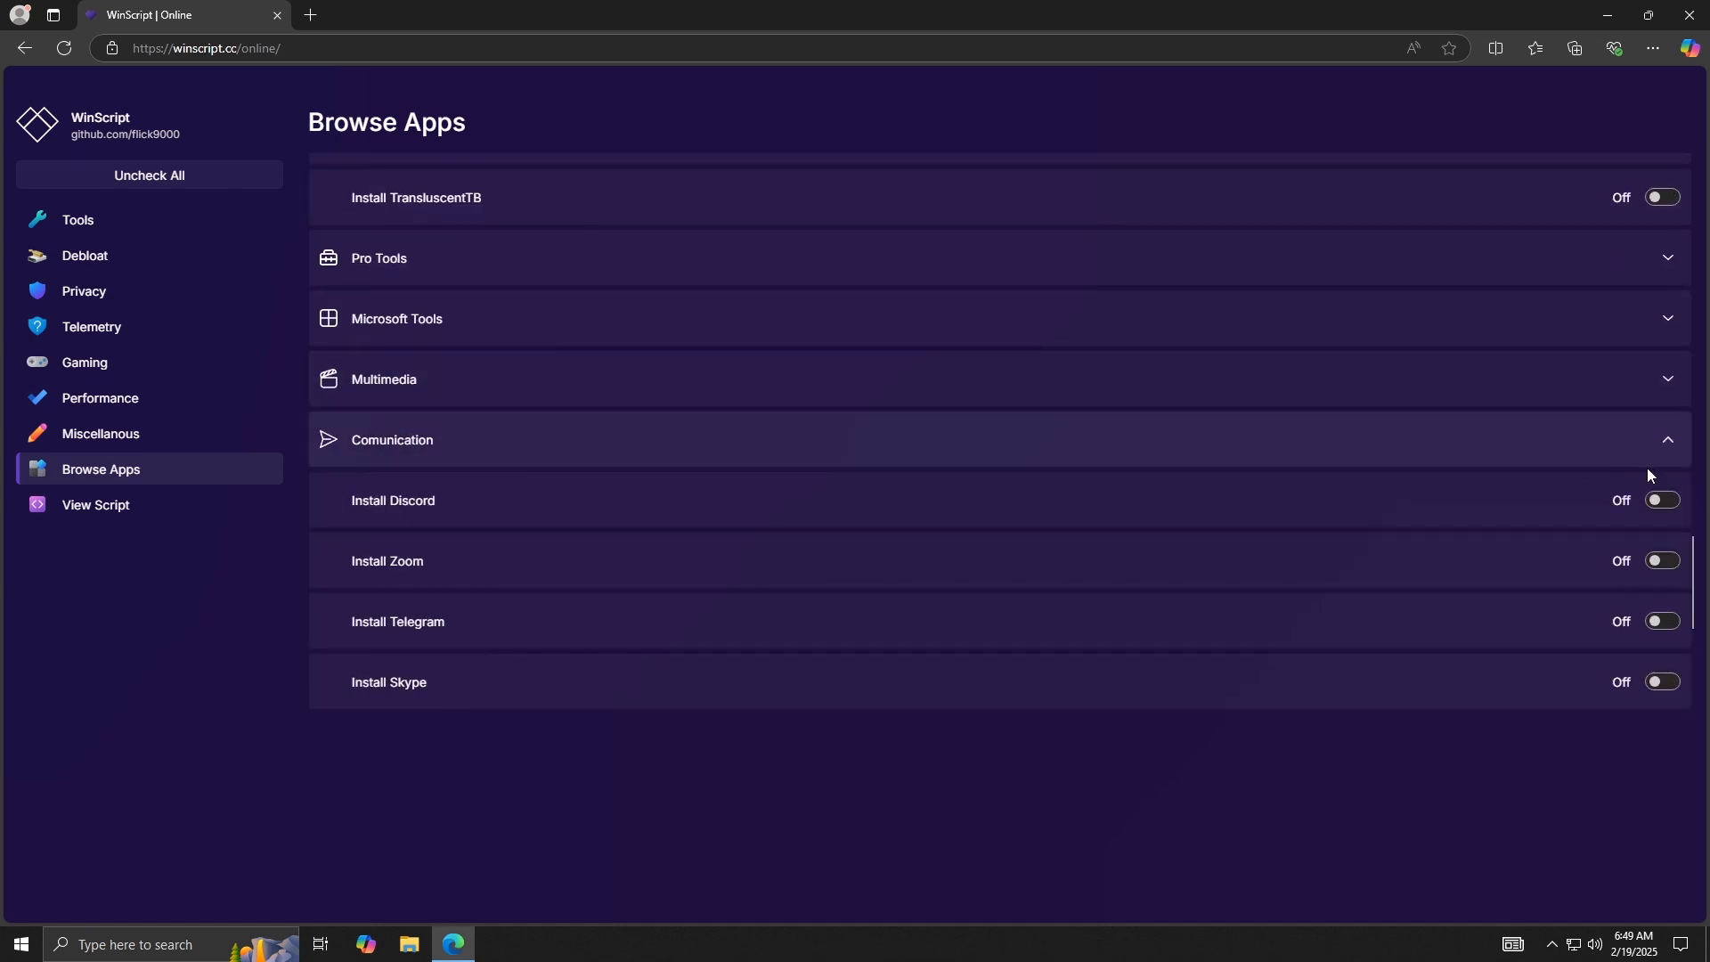
scroll(1649, 475, down, 5)
click(1657, 534)
scroll(1639, 521, down, 5)
click(1625, 552)
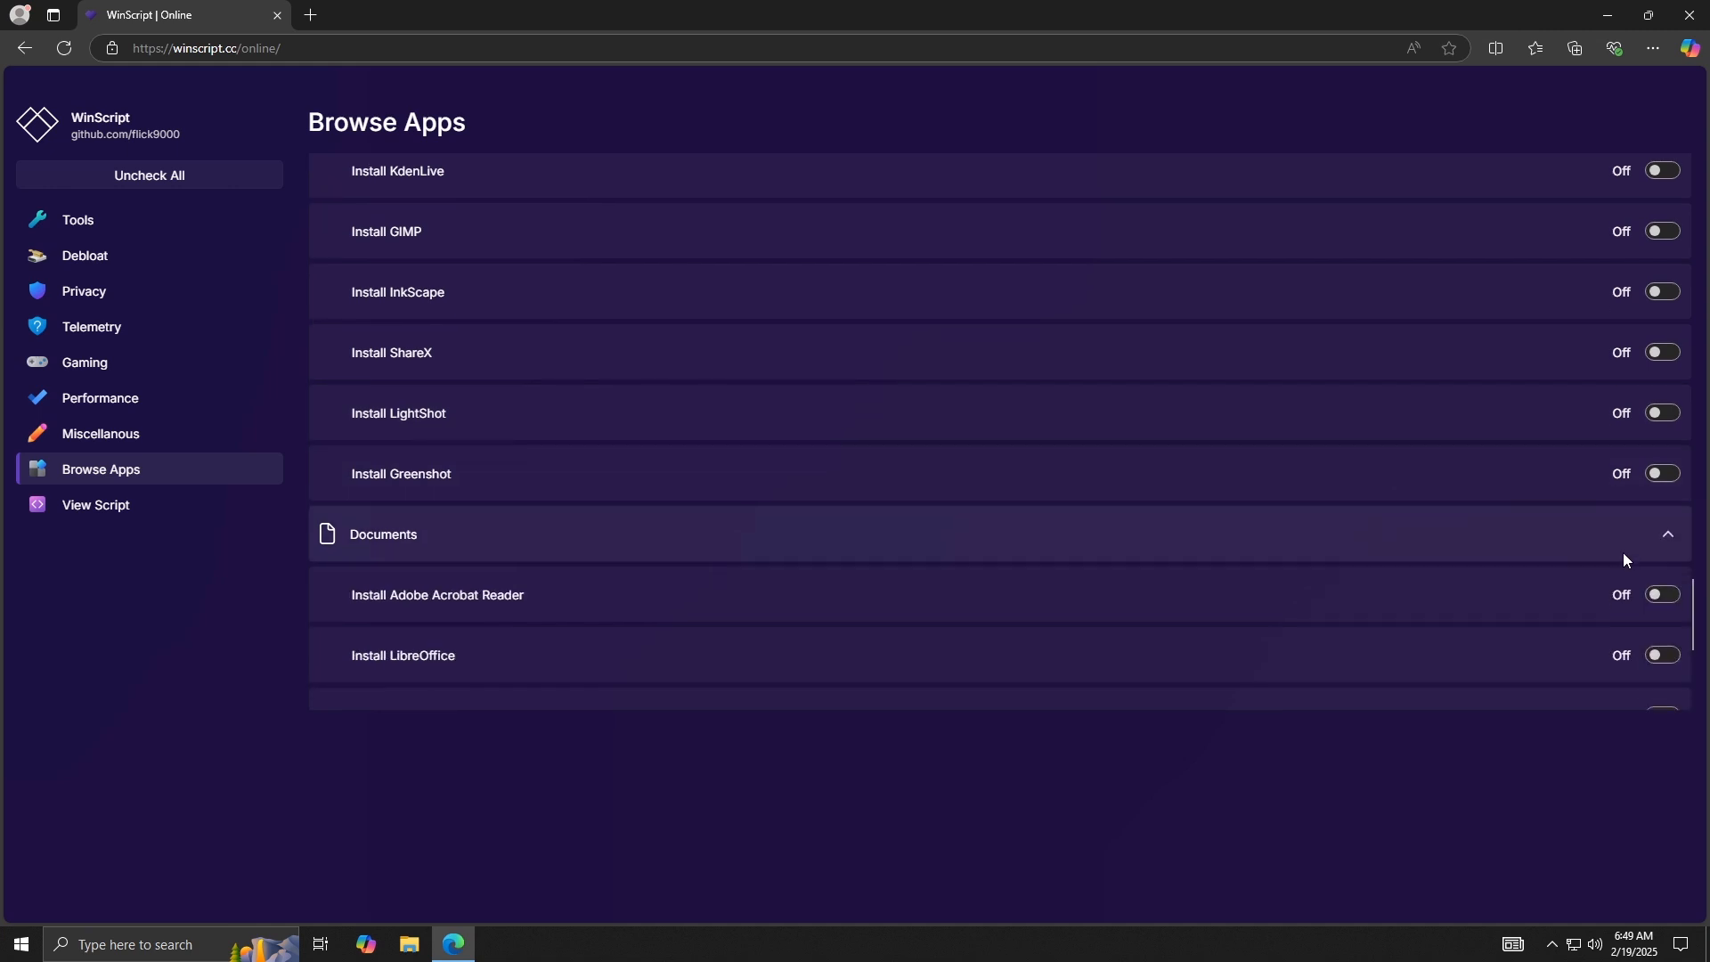
scroll(1630, 570, down, 5)
click(1625, 619)
scroll(1611, 611, down, 2)
click(1618, 629)
scroll(1618, 629, down, 6)
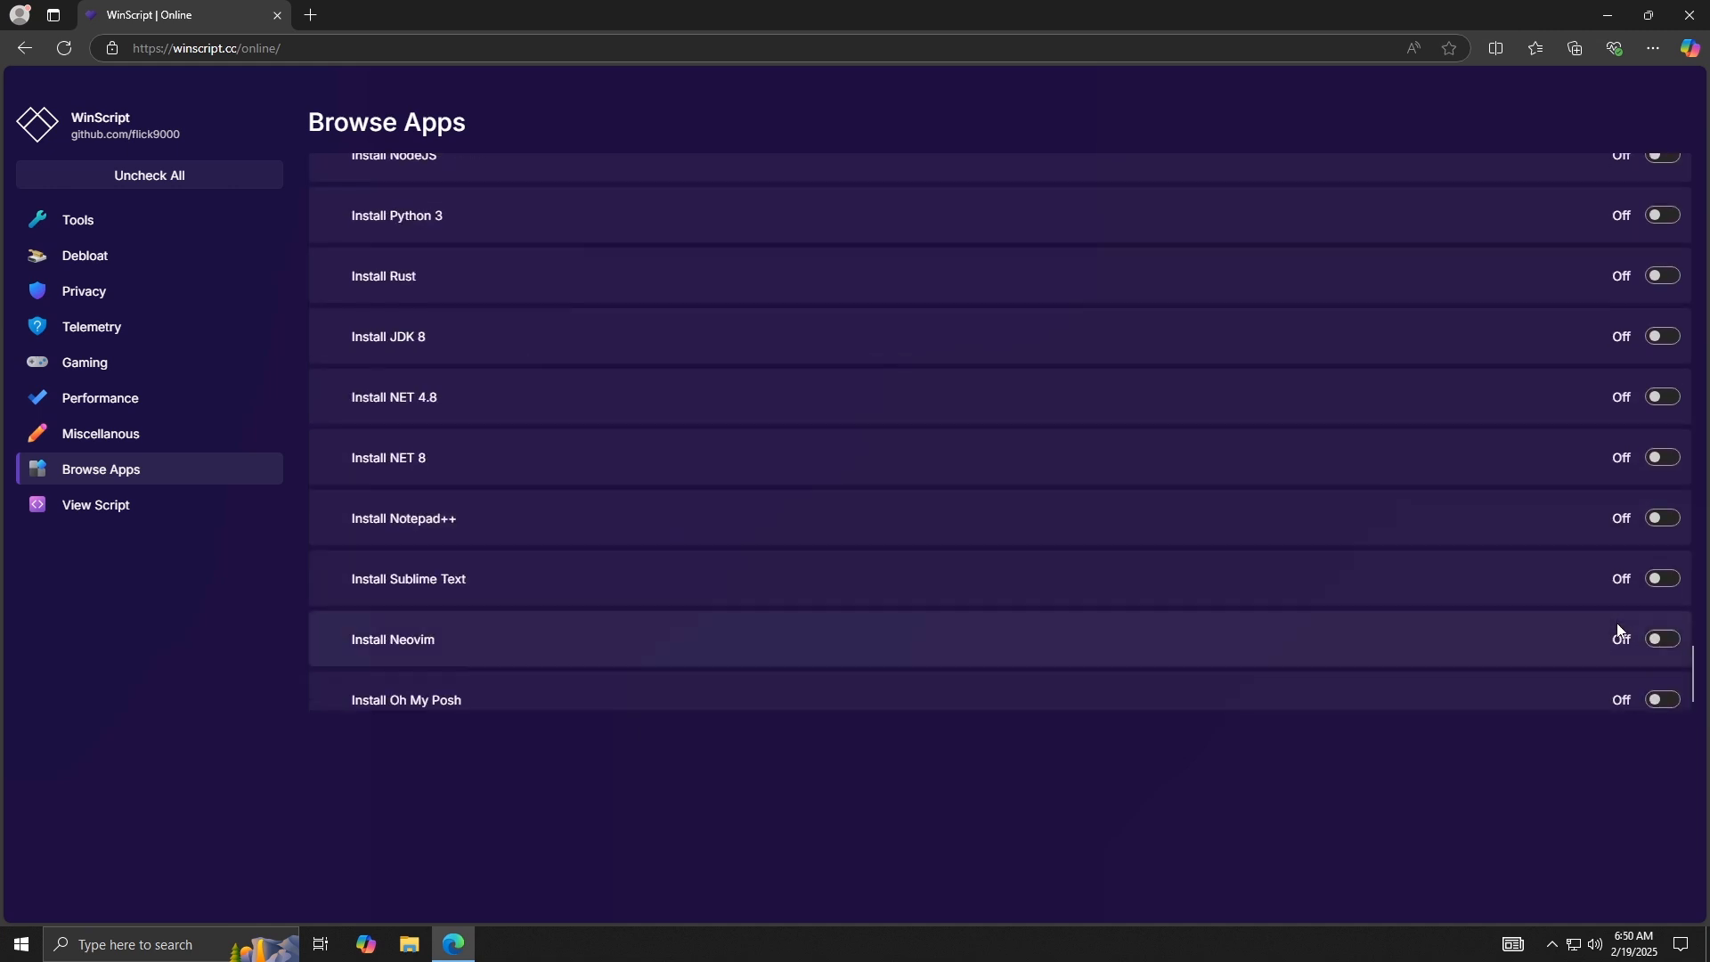
scroll(1617, 628, up, 8)
scroll(1616, 628, down, 8)
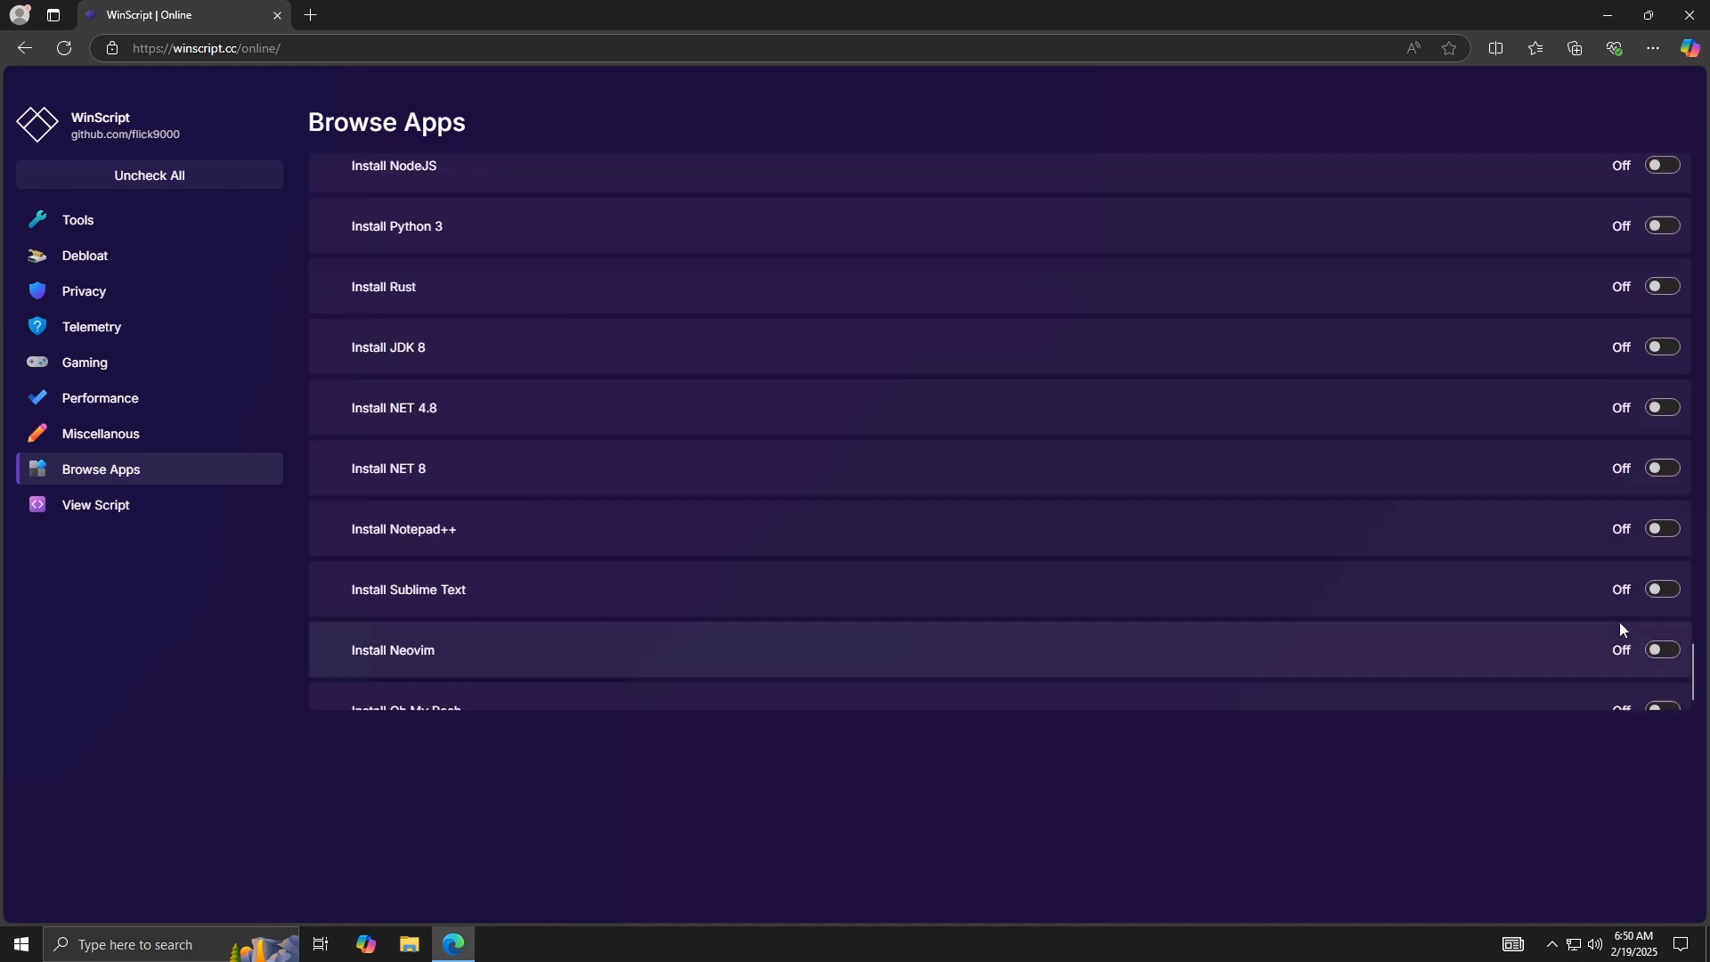
click(1665, 503)
Download the generated script, keep the flagged winscript.bat file anyway, and show it in its folder.
click(218, 504)
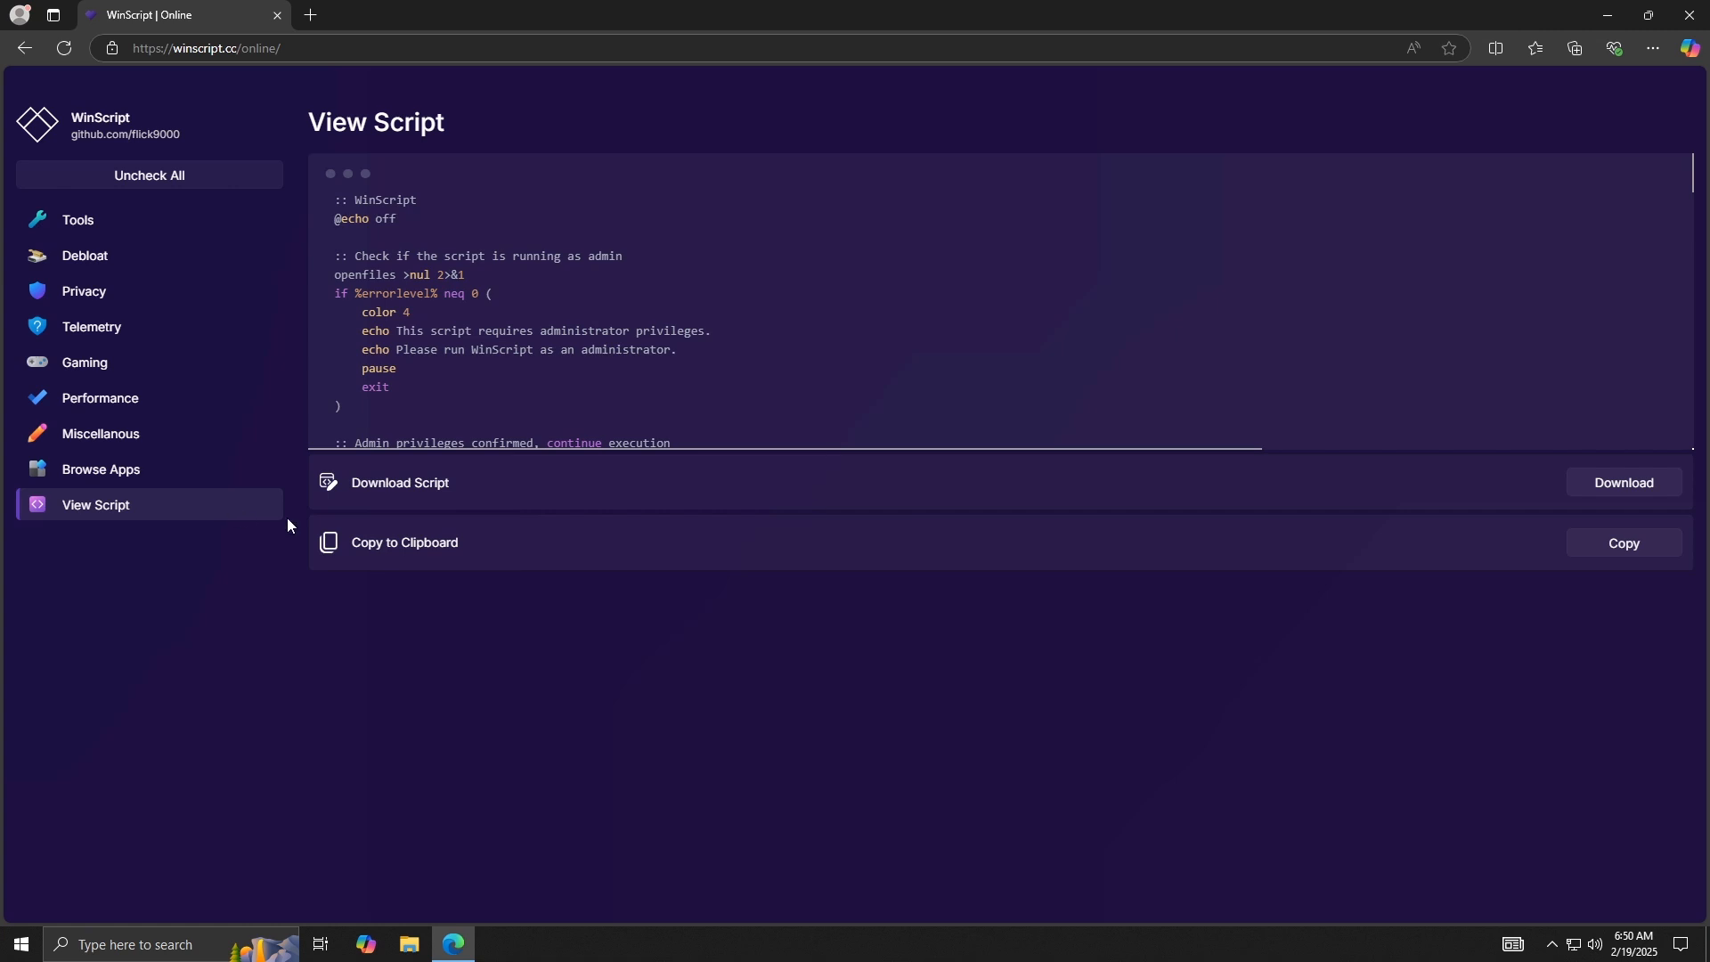
click(1607, 493)
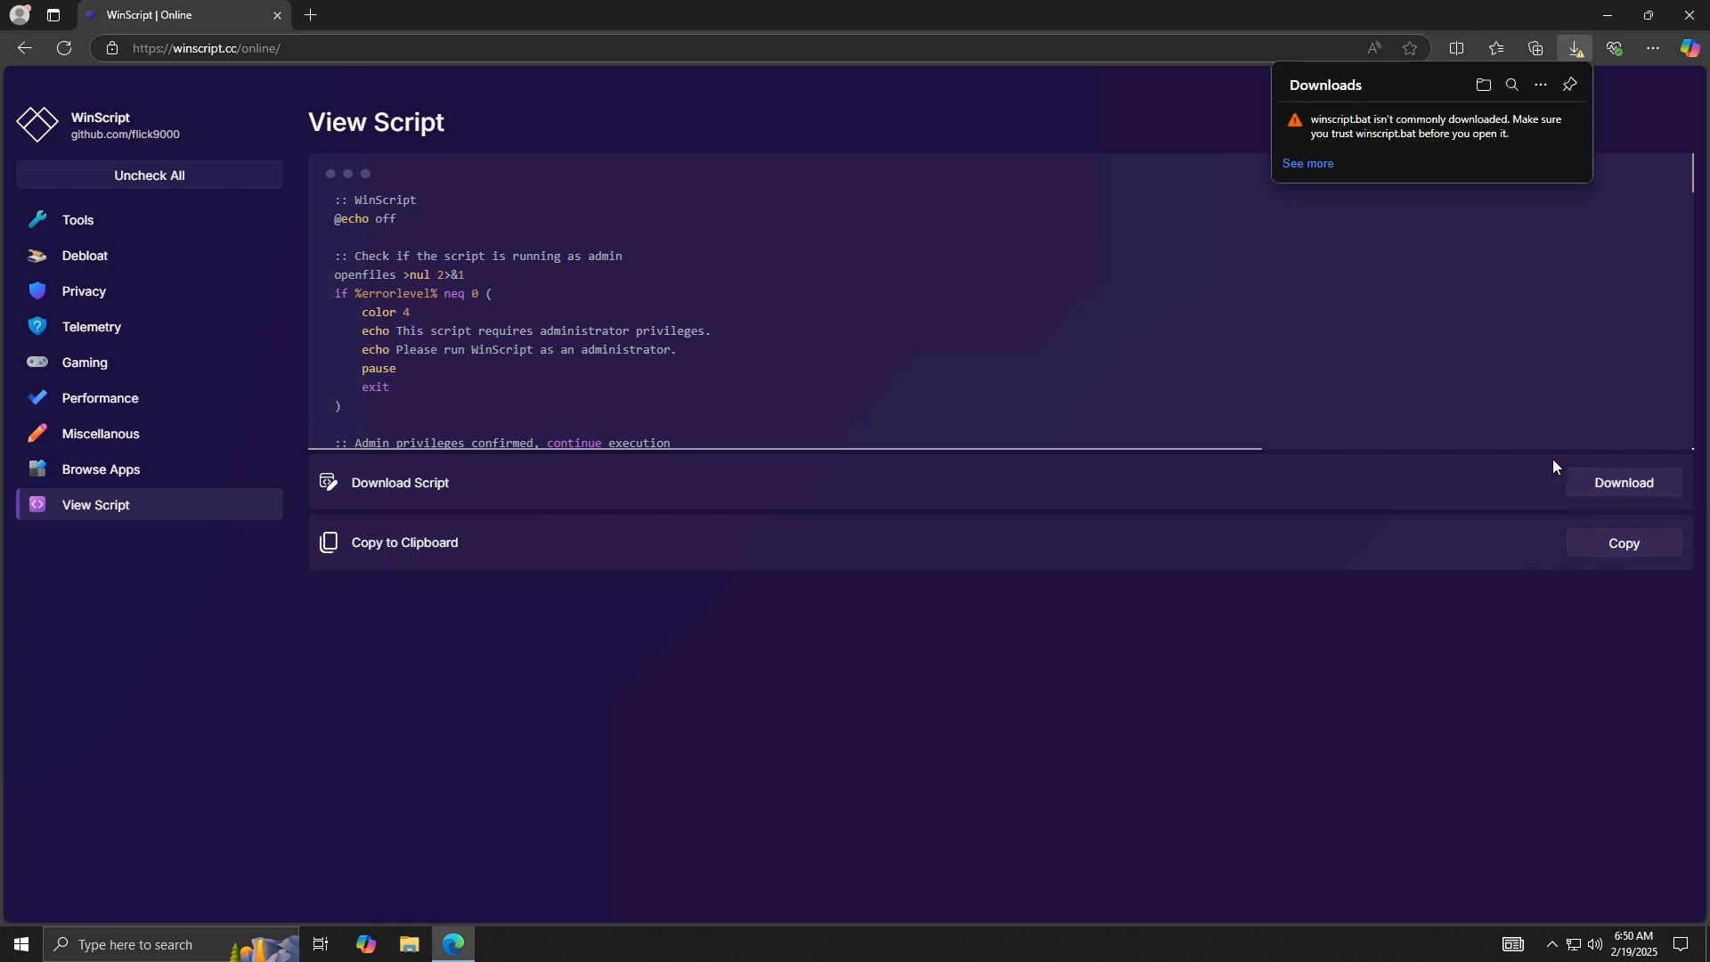
click(1556, 124)
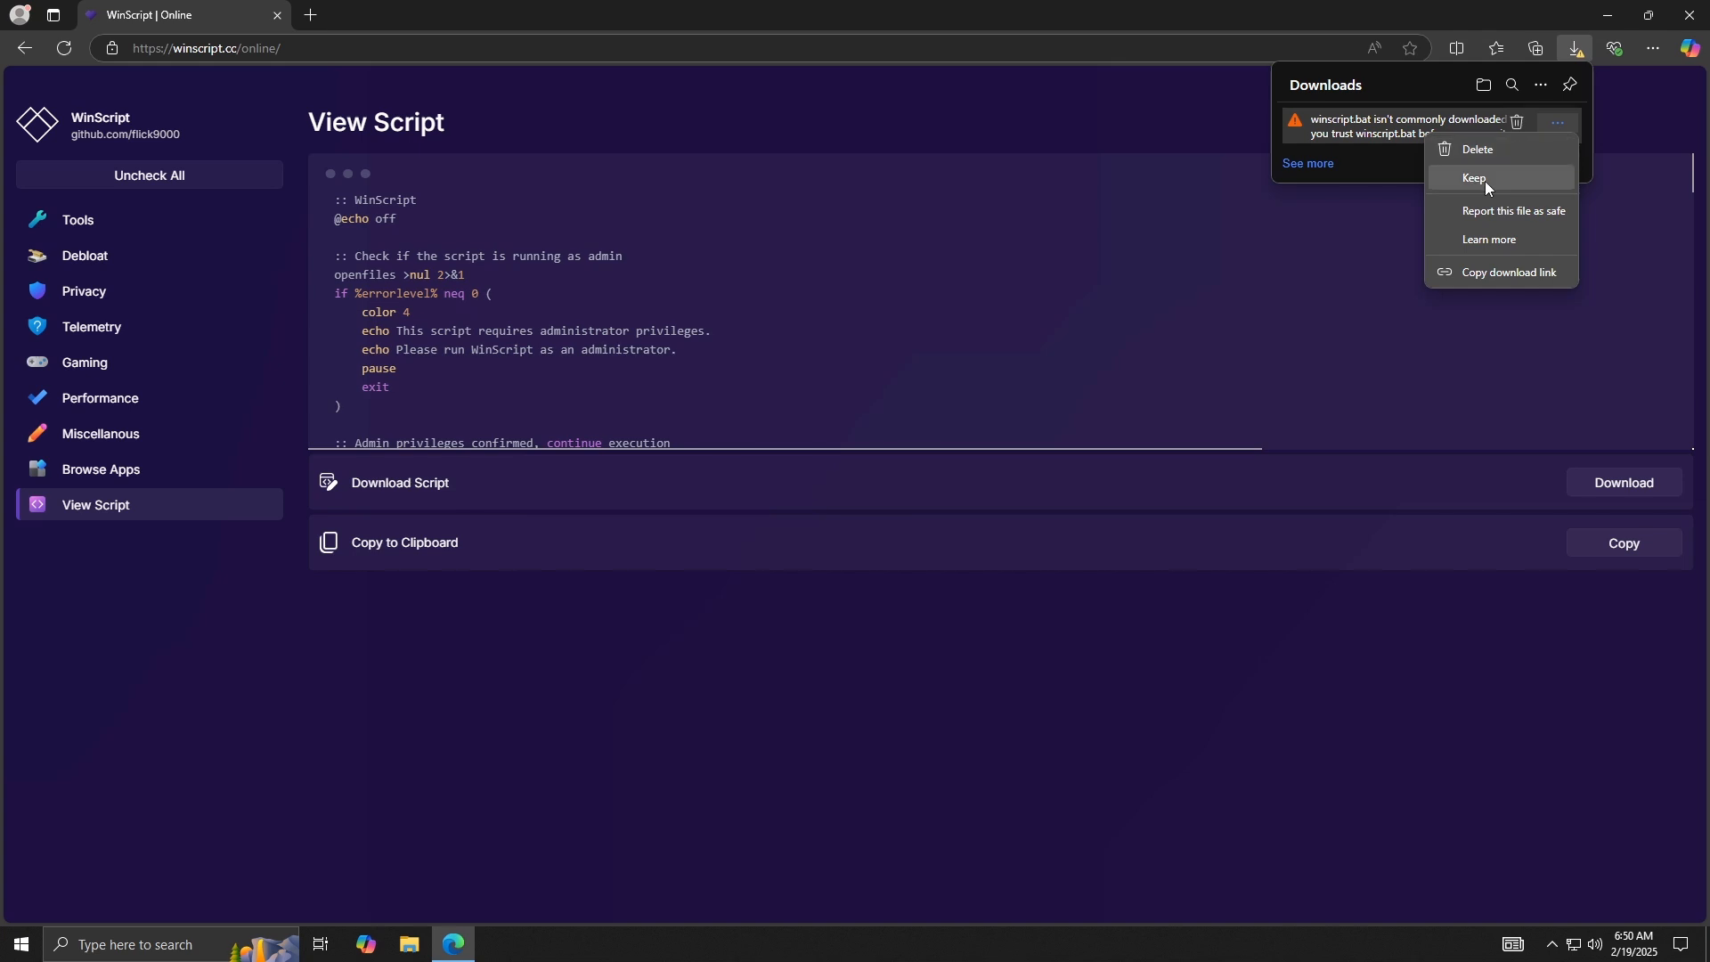
click(1483, 180)
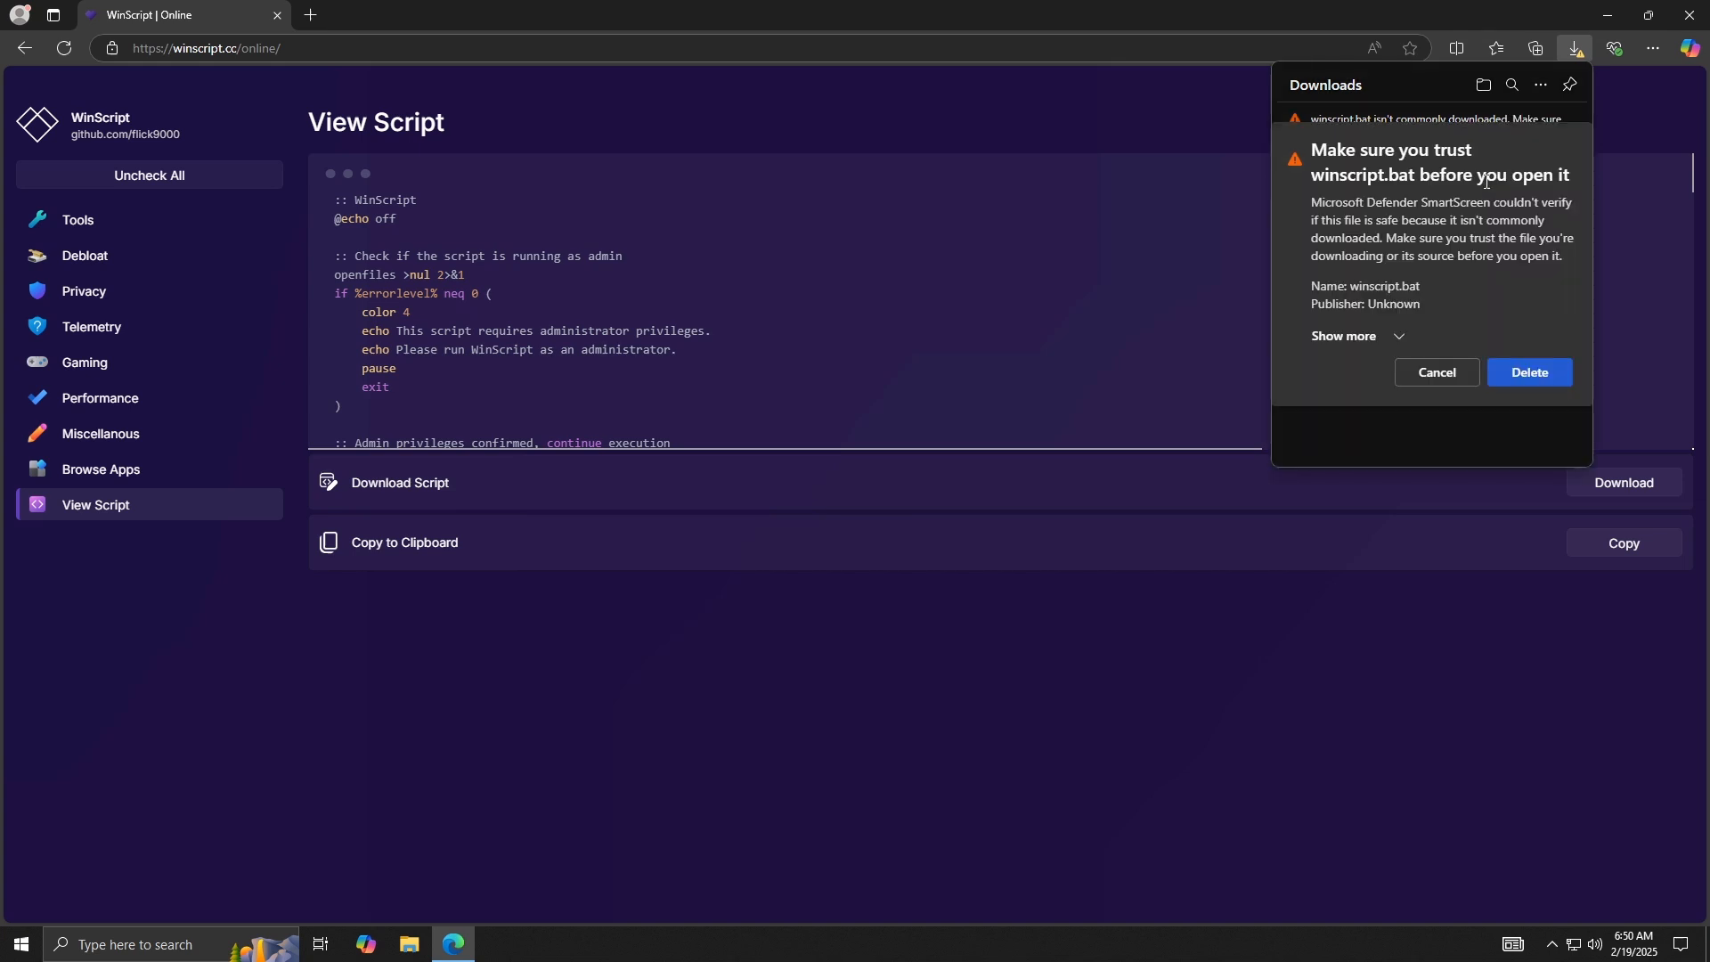
click(1399, 341)
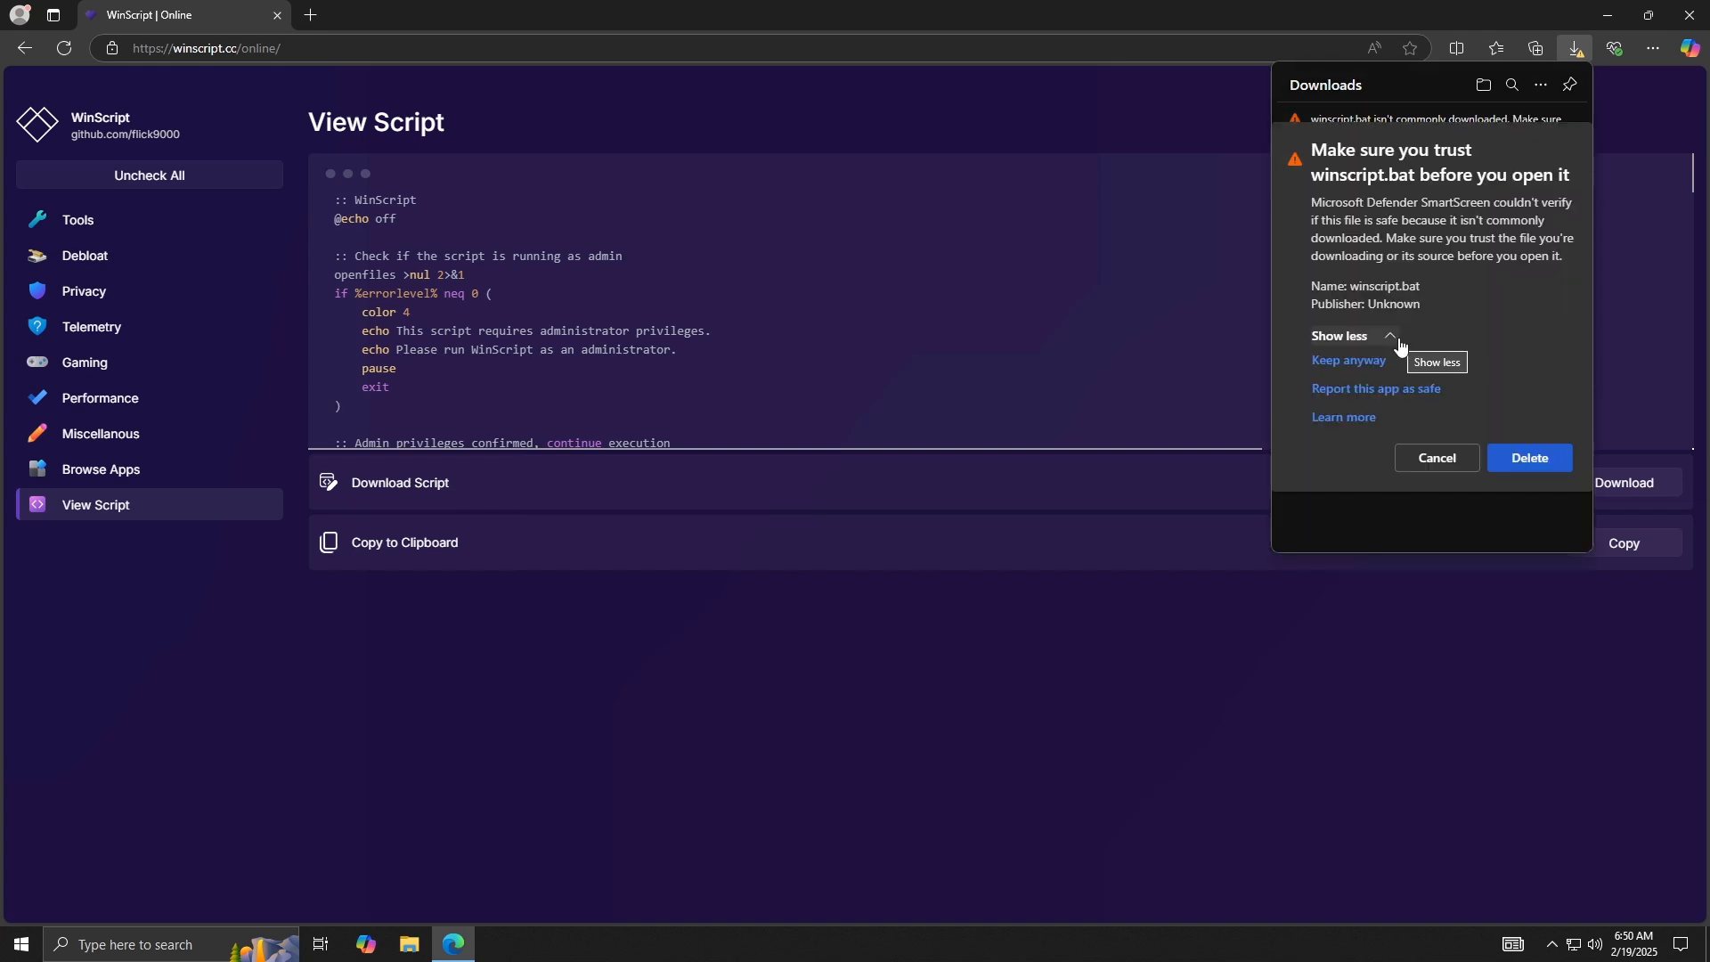
click(1349, 366)
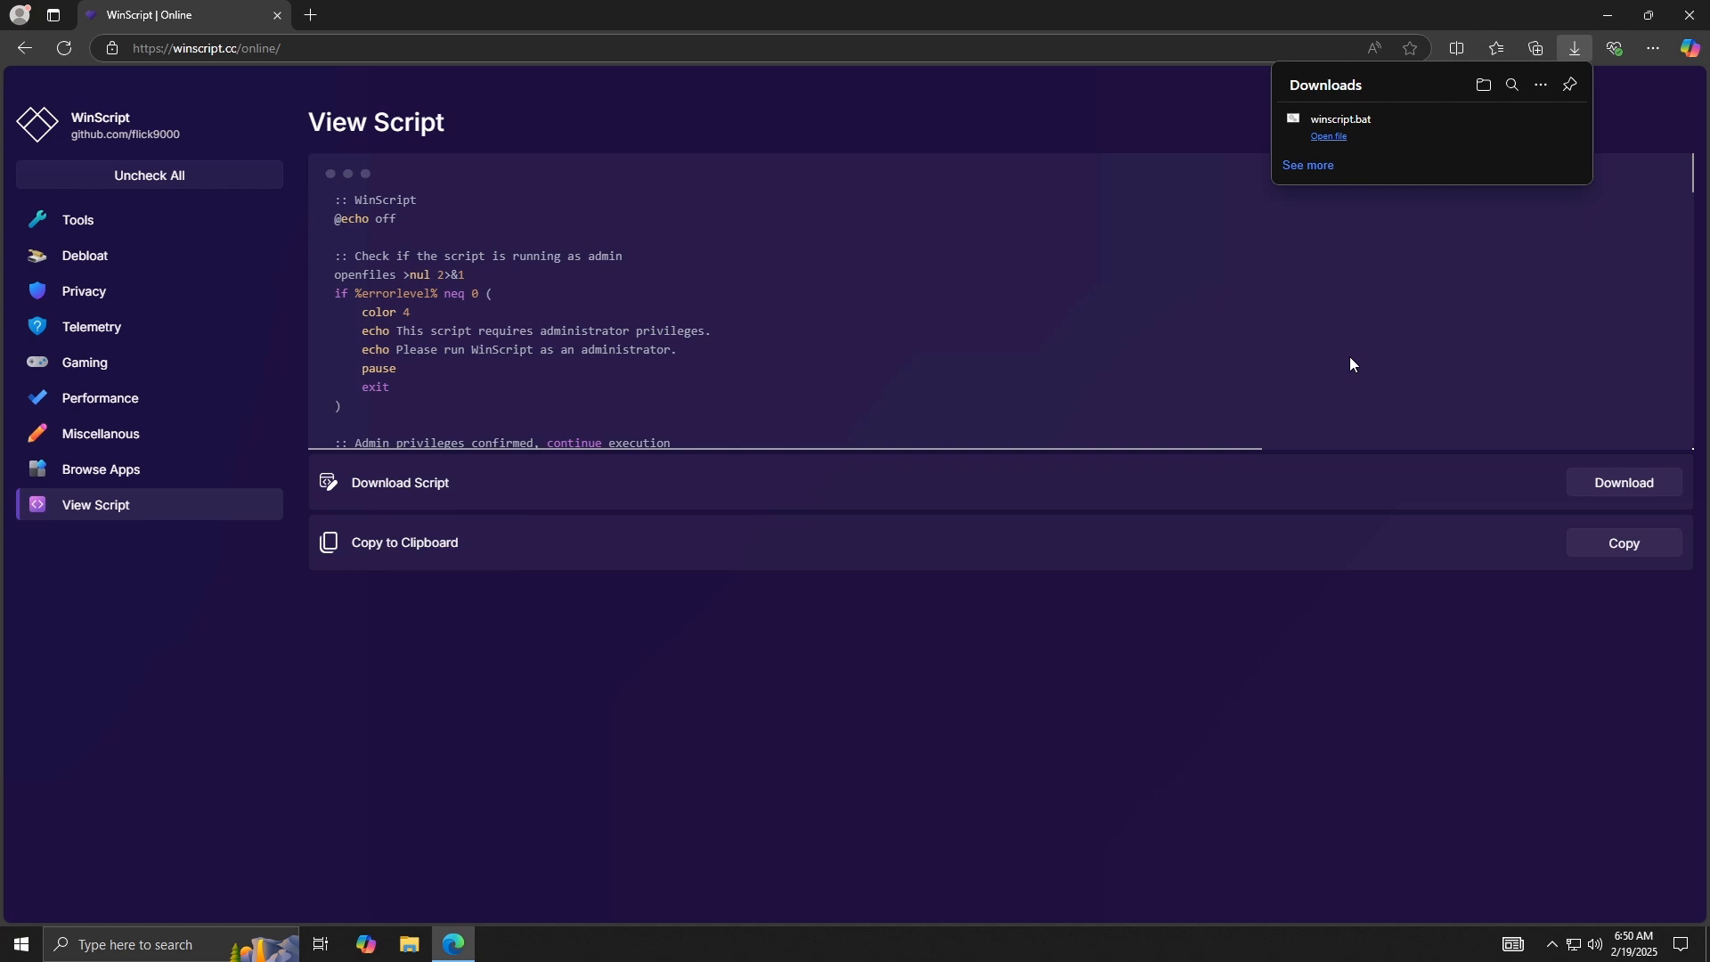
click(1535, 127)
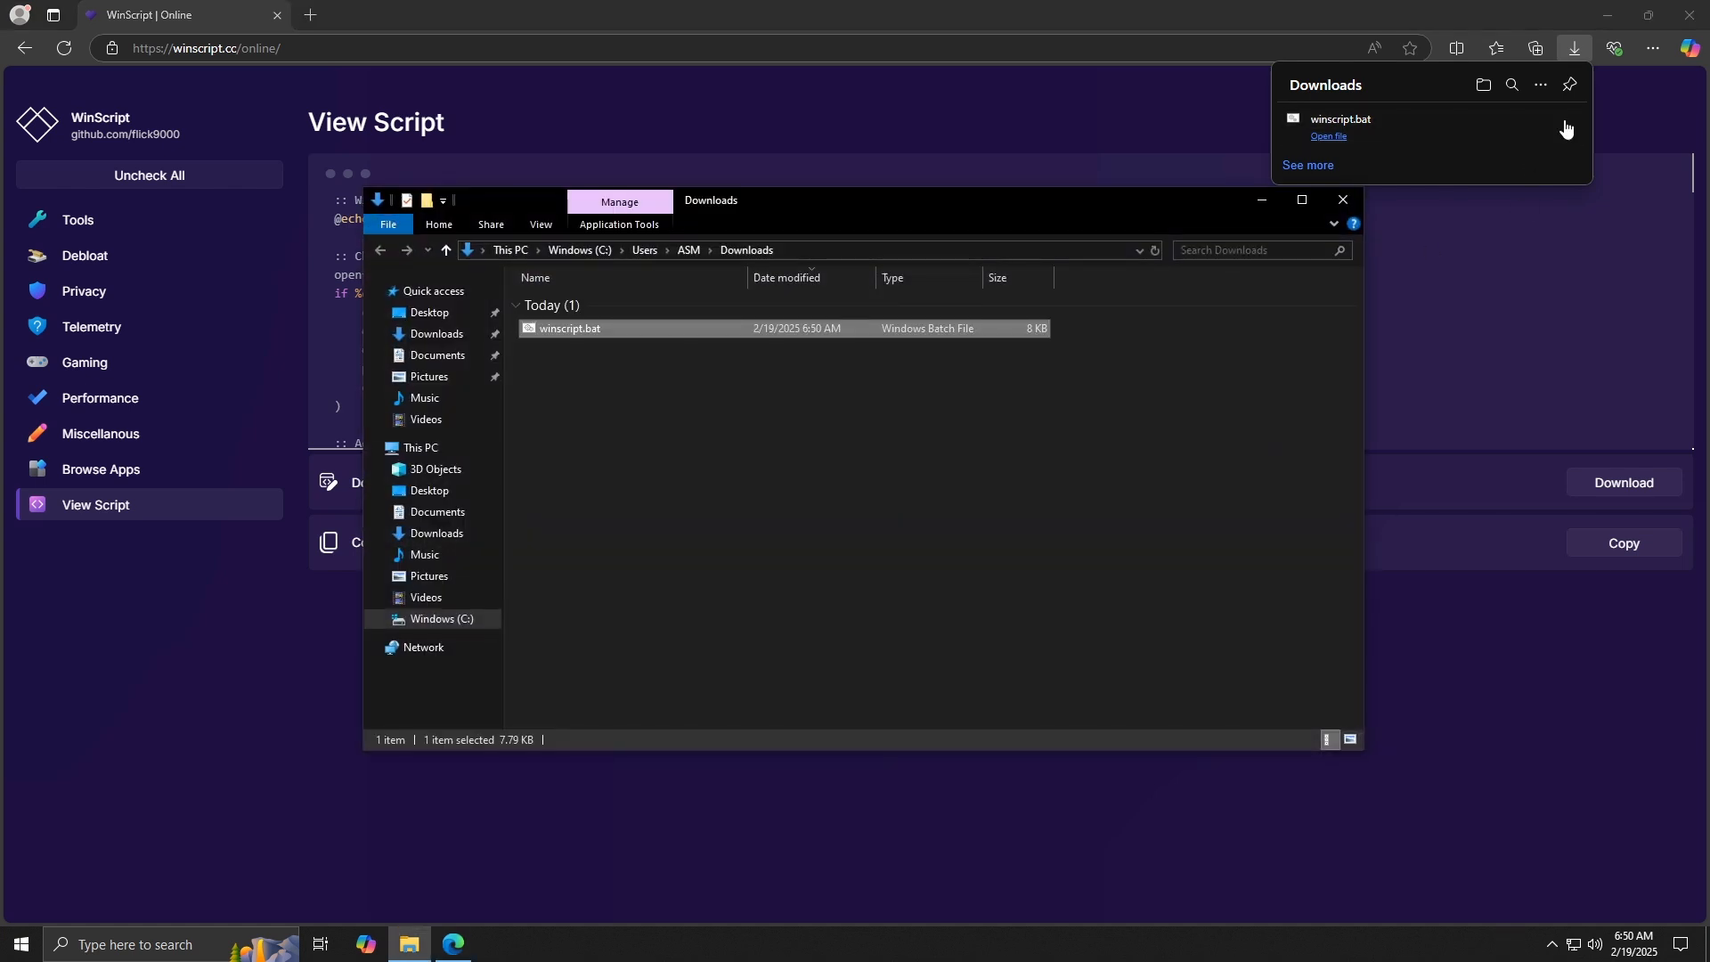
Switch back to Edge, open Chocolatey's Google Drive package from the search results, dismiss its notice, and copy the install command.
click(1607, 15)
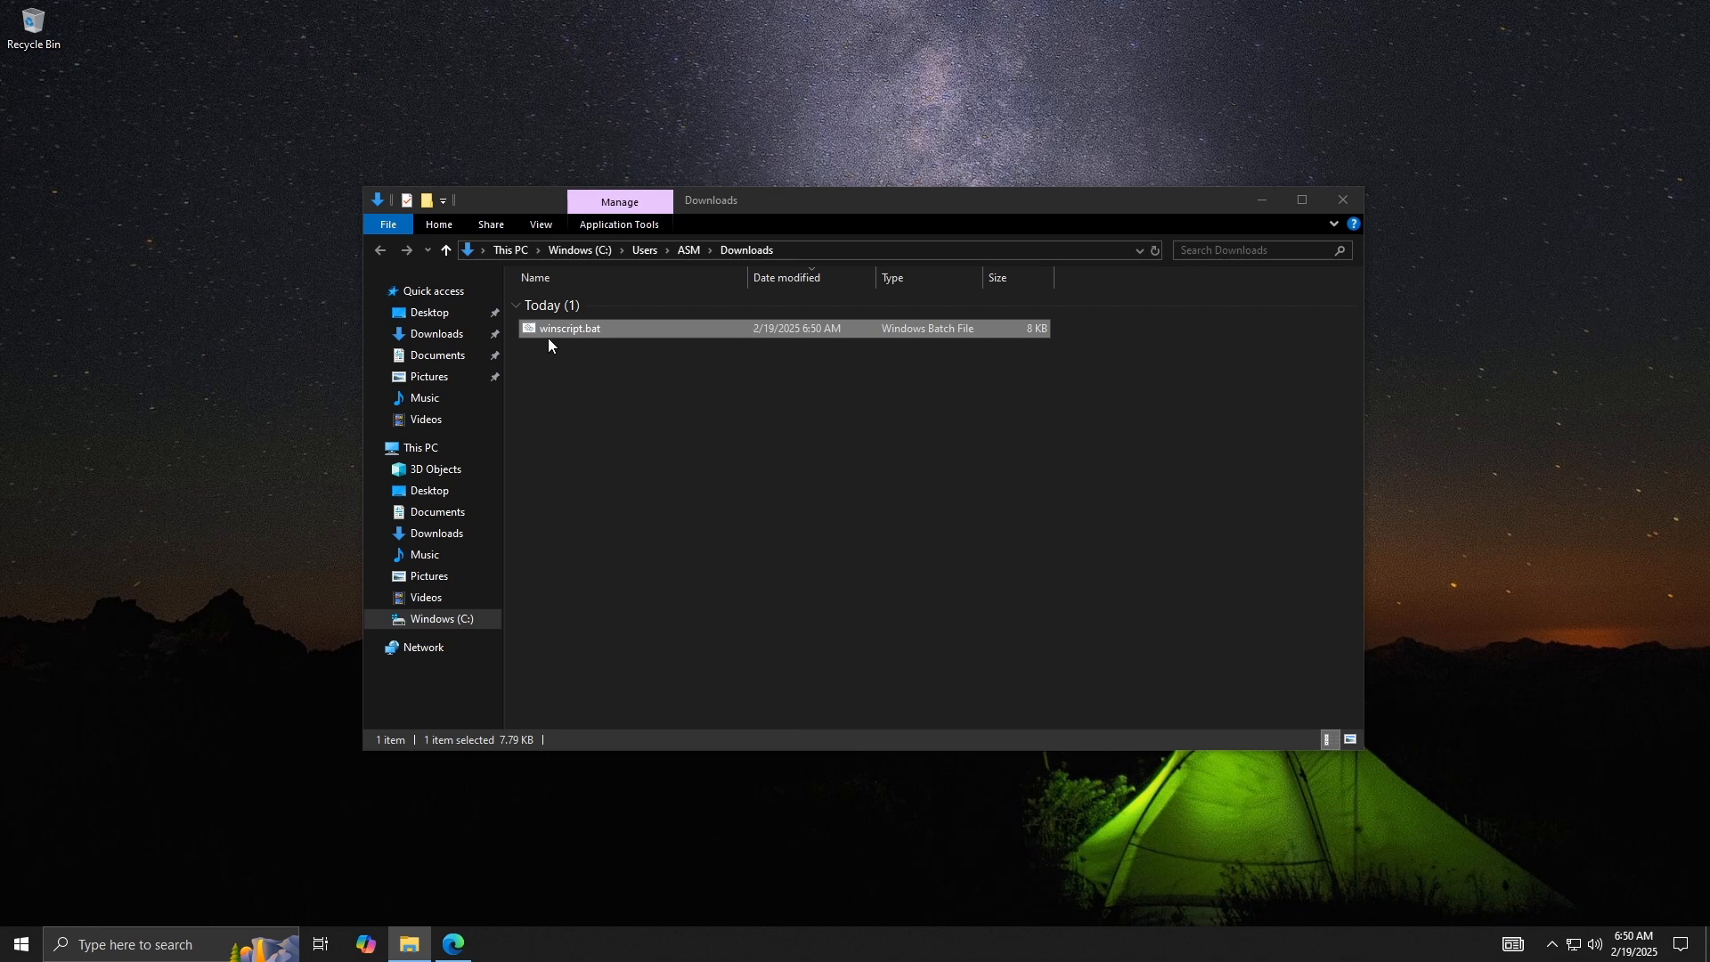
click(906, 569)
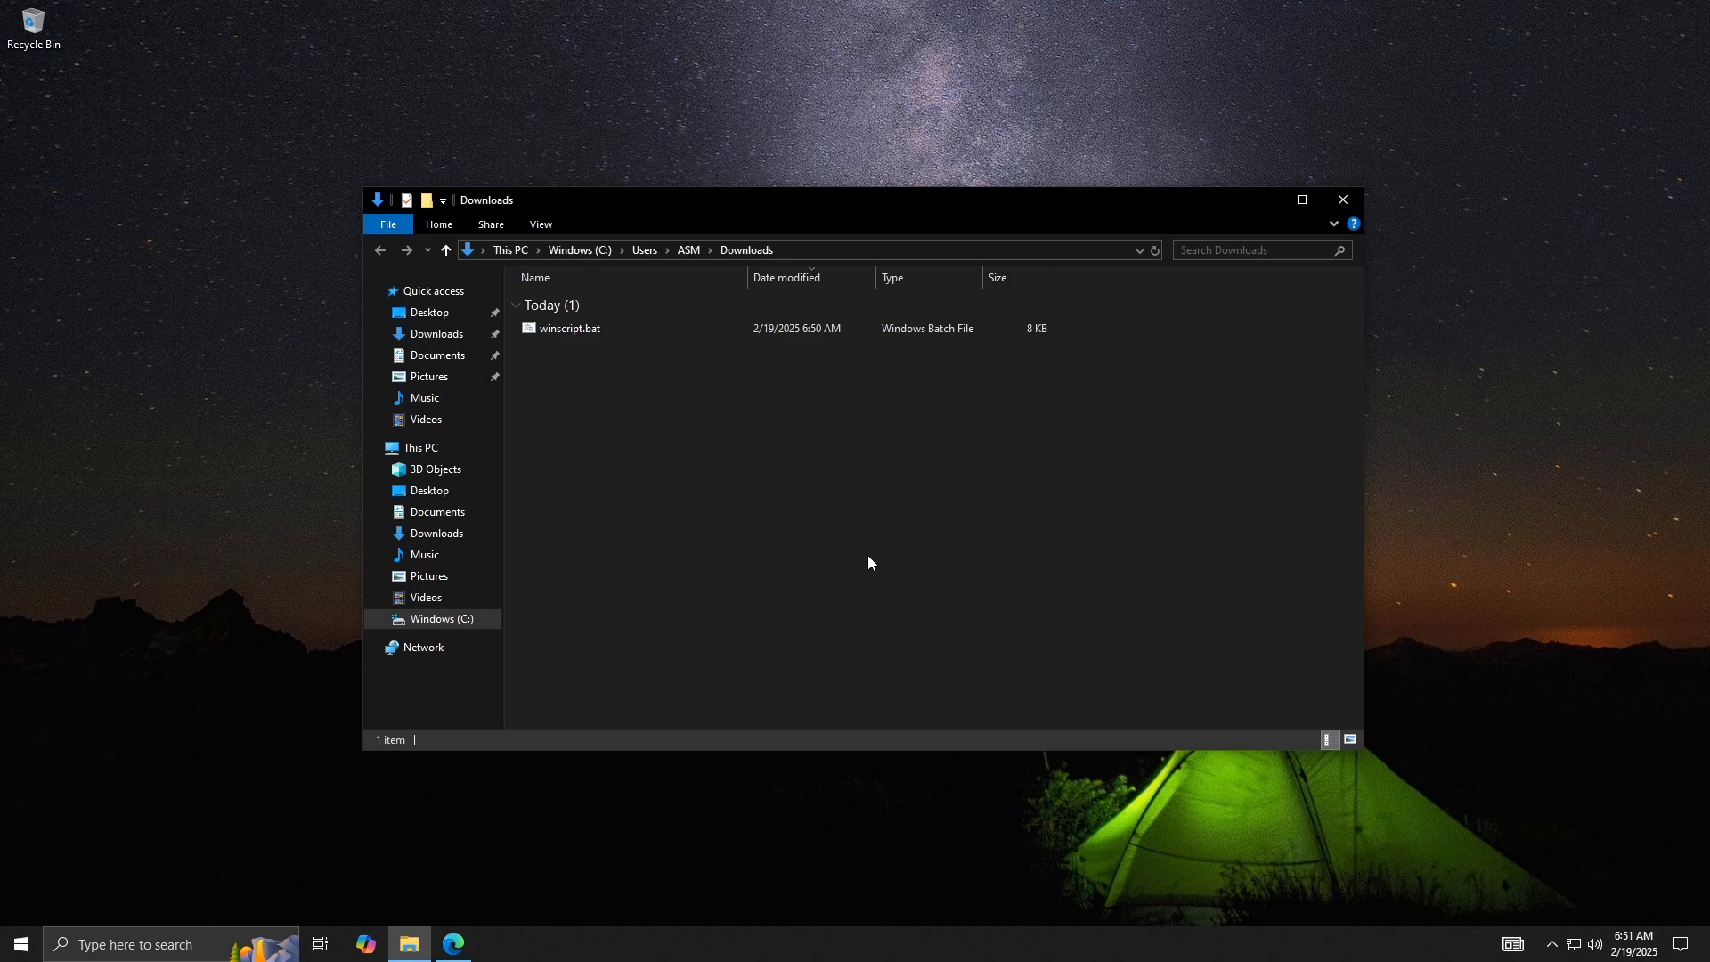
click(454, 942)
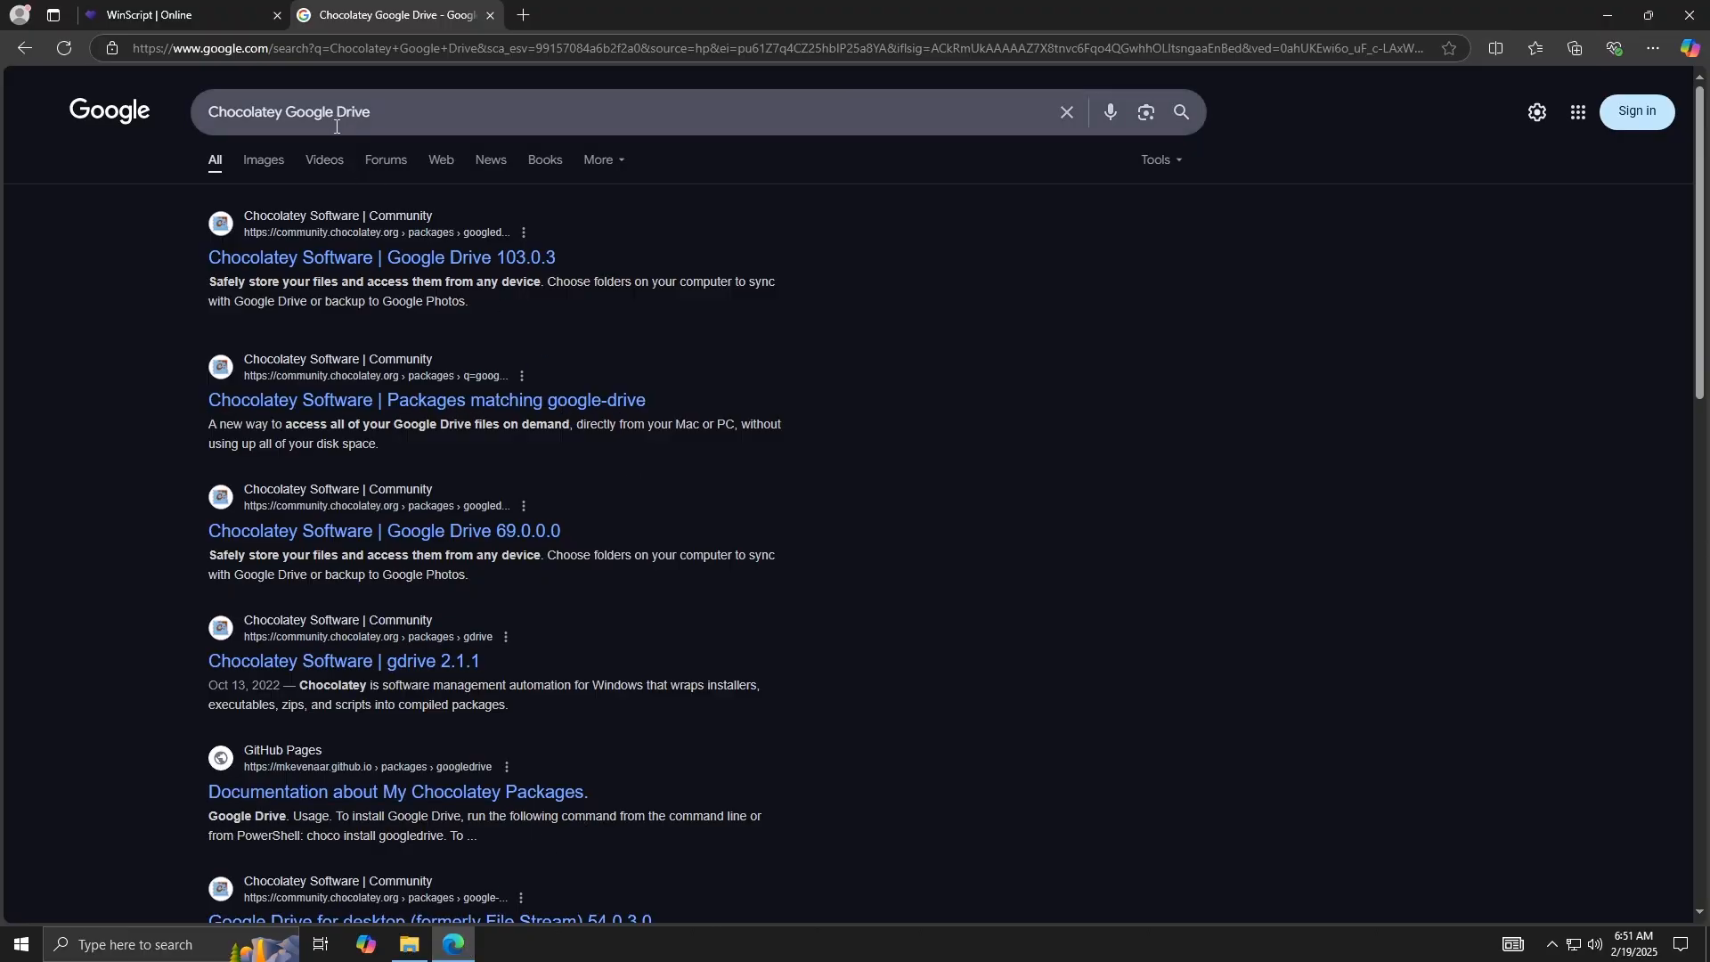
click(420, 259)
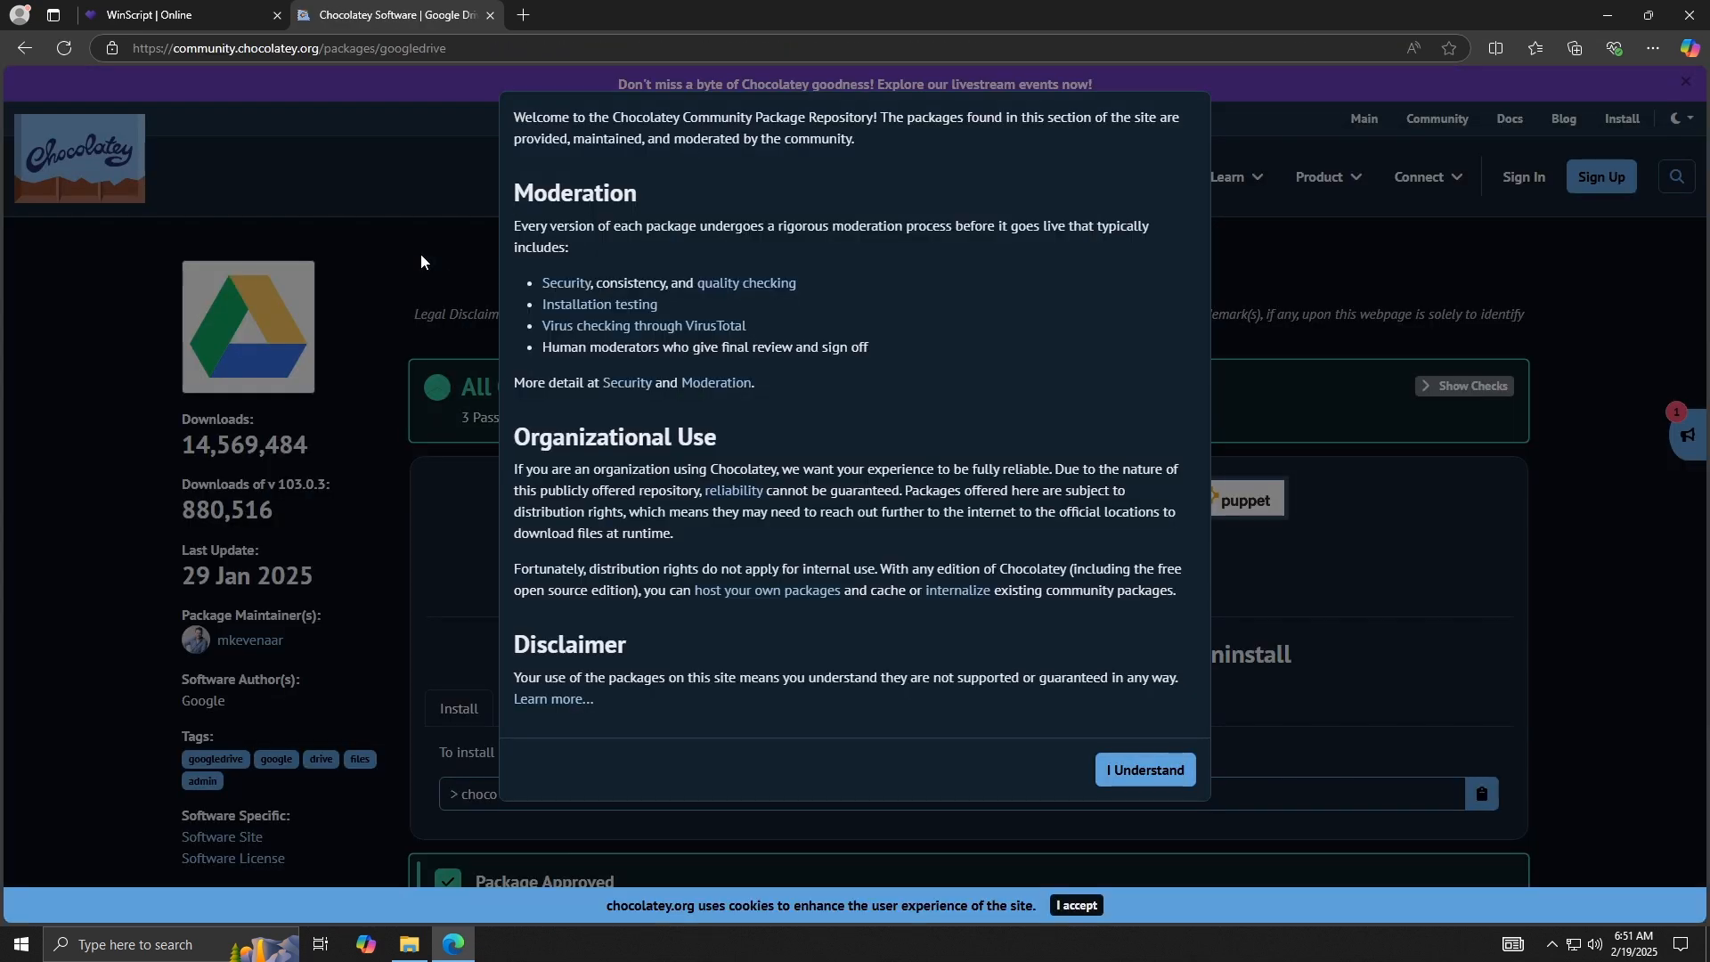
click(1138, 781)
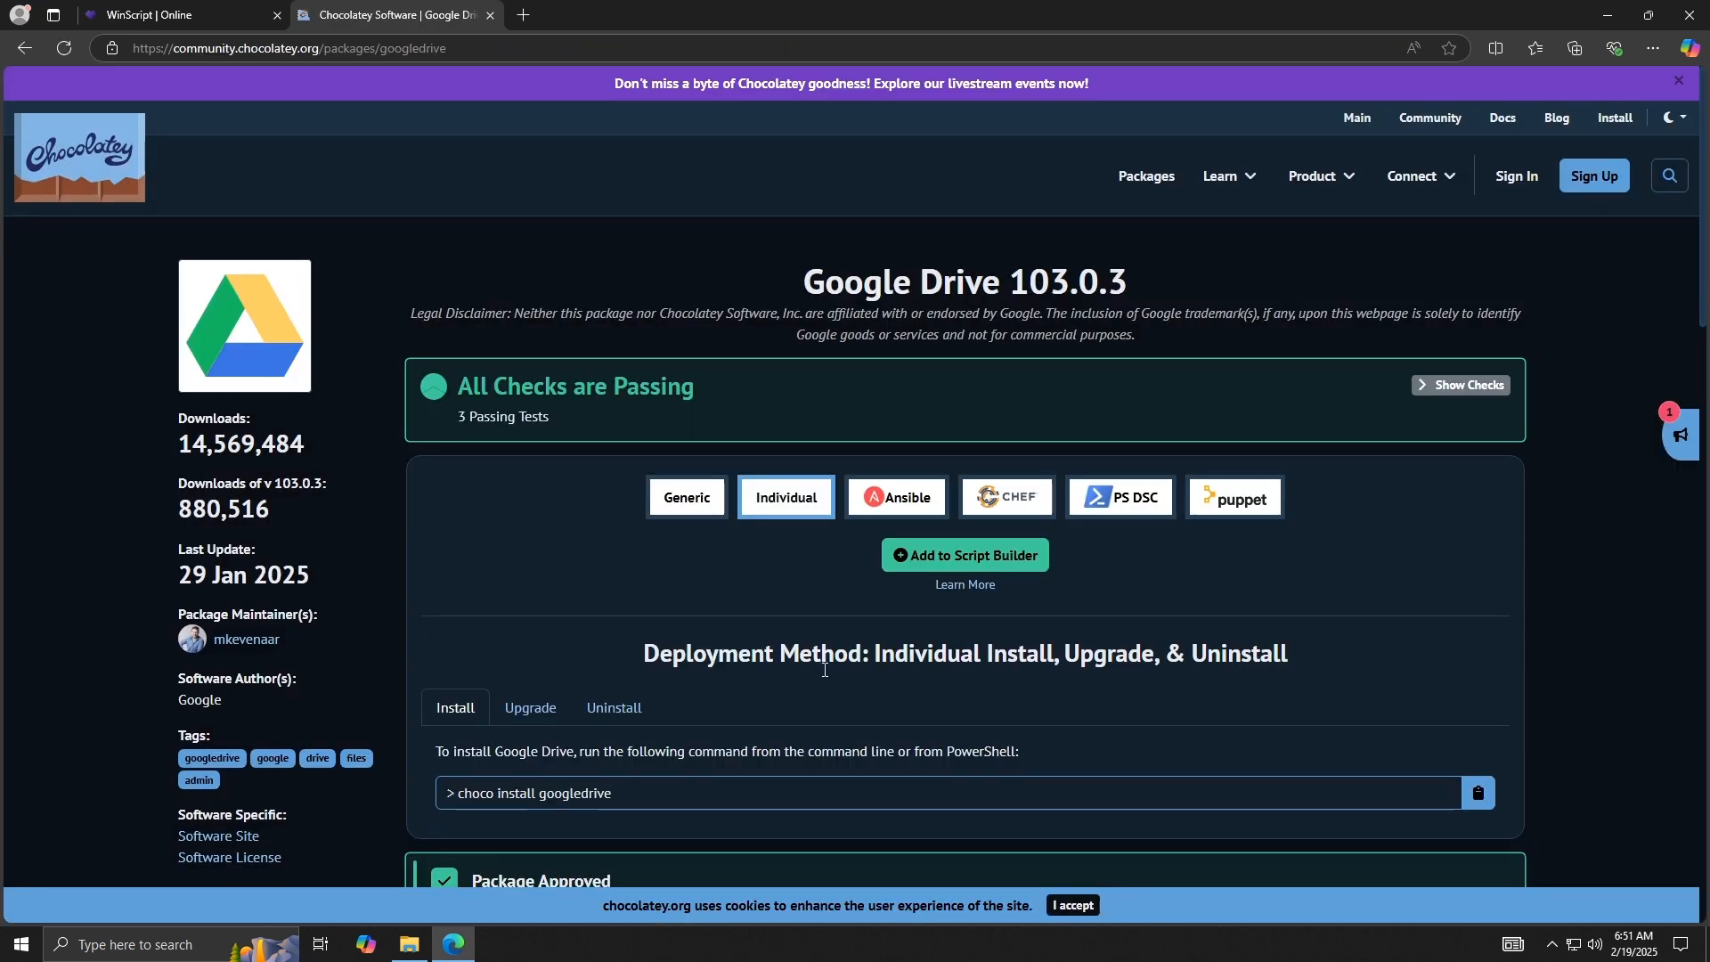
scroll(695, 672, down, 1)
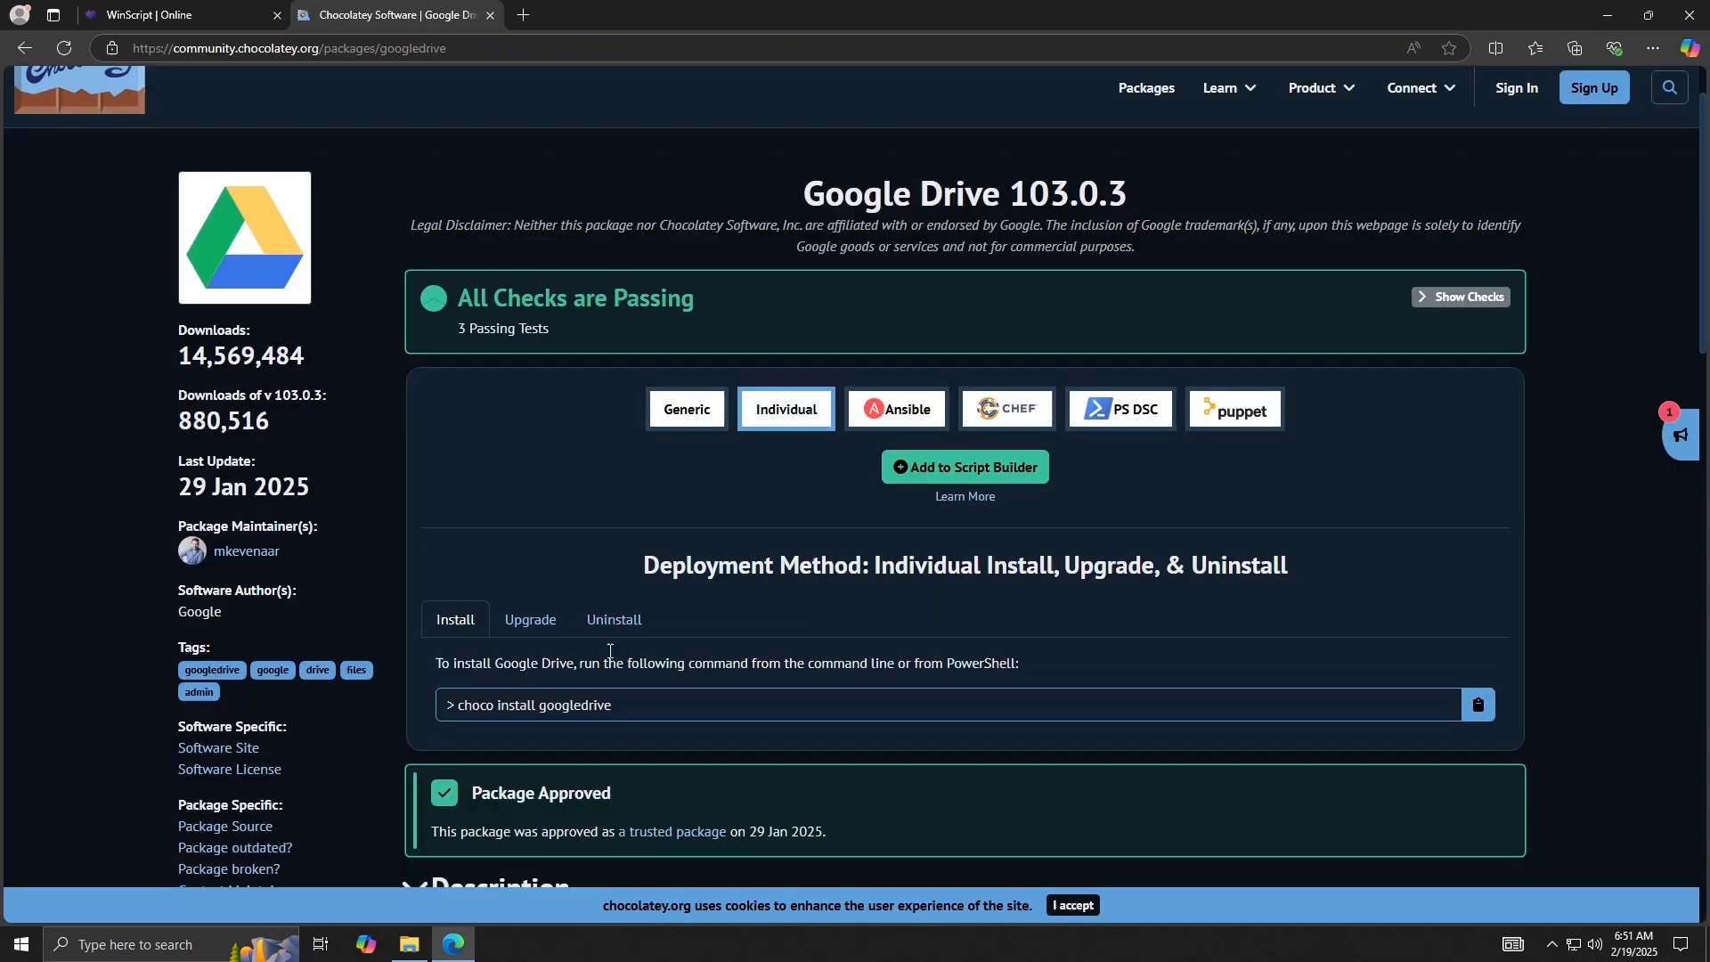
click(1478, 705)
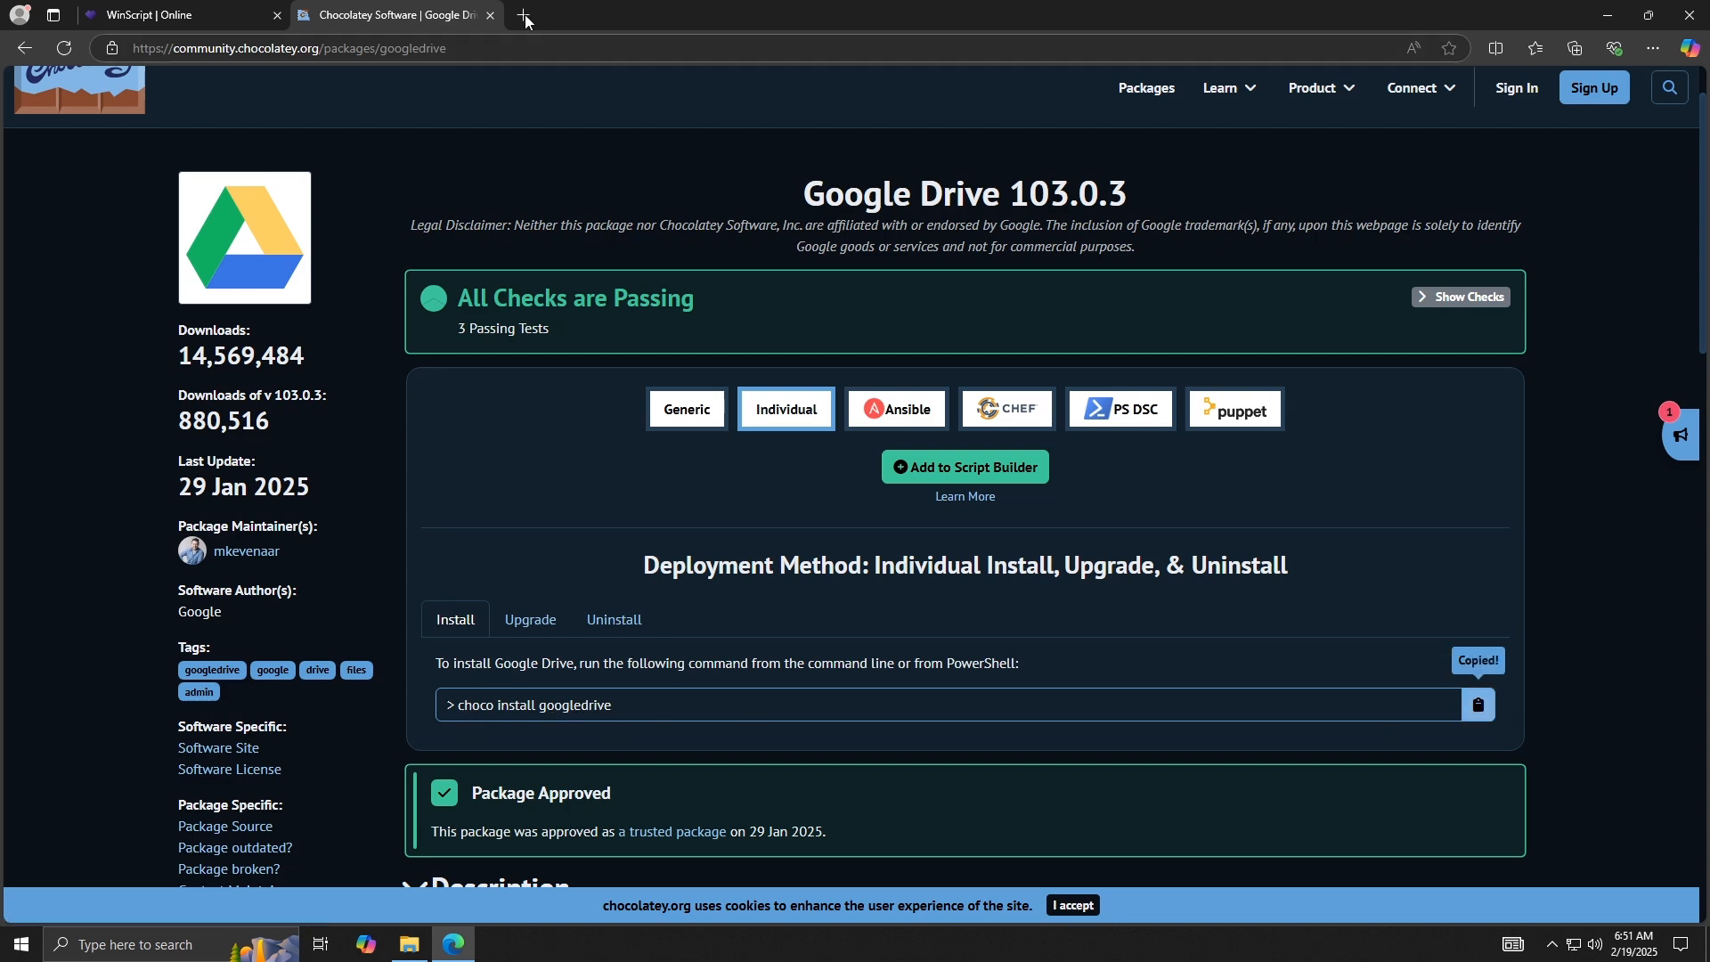
Paste the install command into a new browser tab and copy only the package name googledrive.
click(523, 15)
key(ctrl+v)
double_click(237, 49)
right_click(244, 50)
click(307, 196)
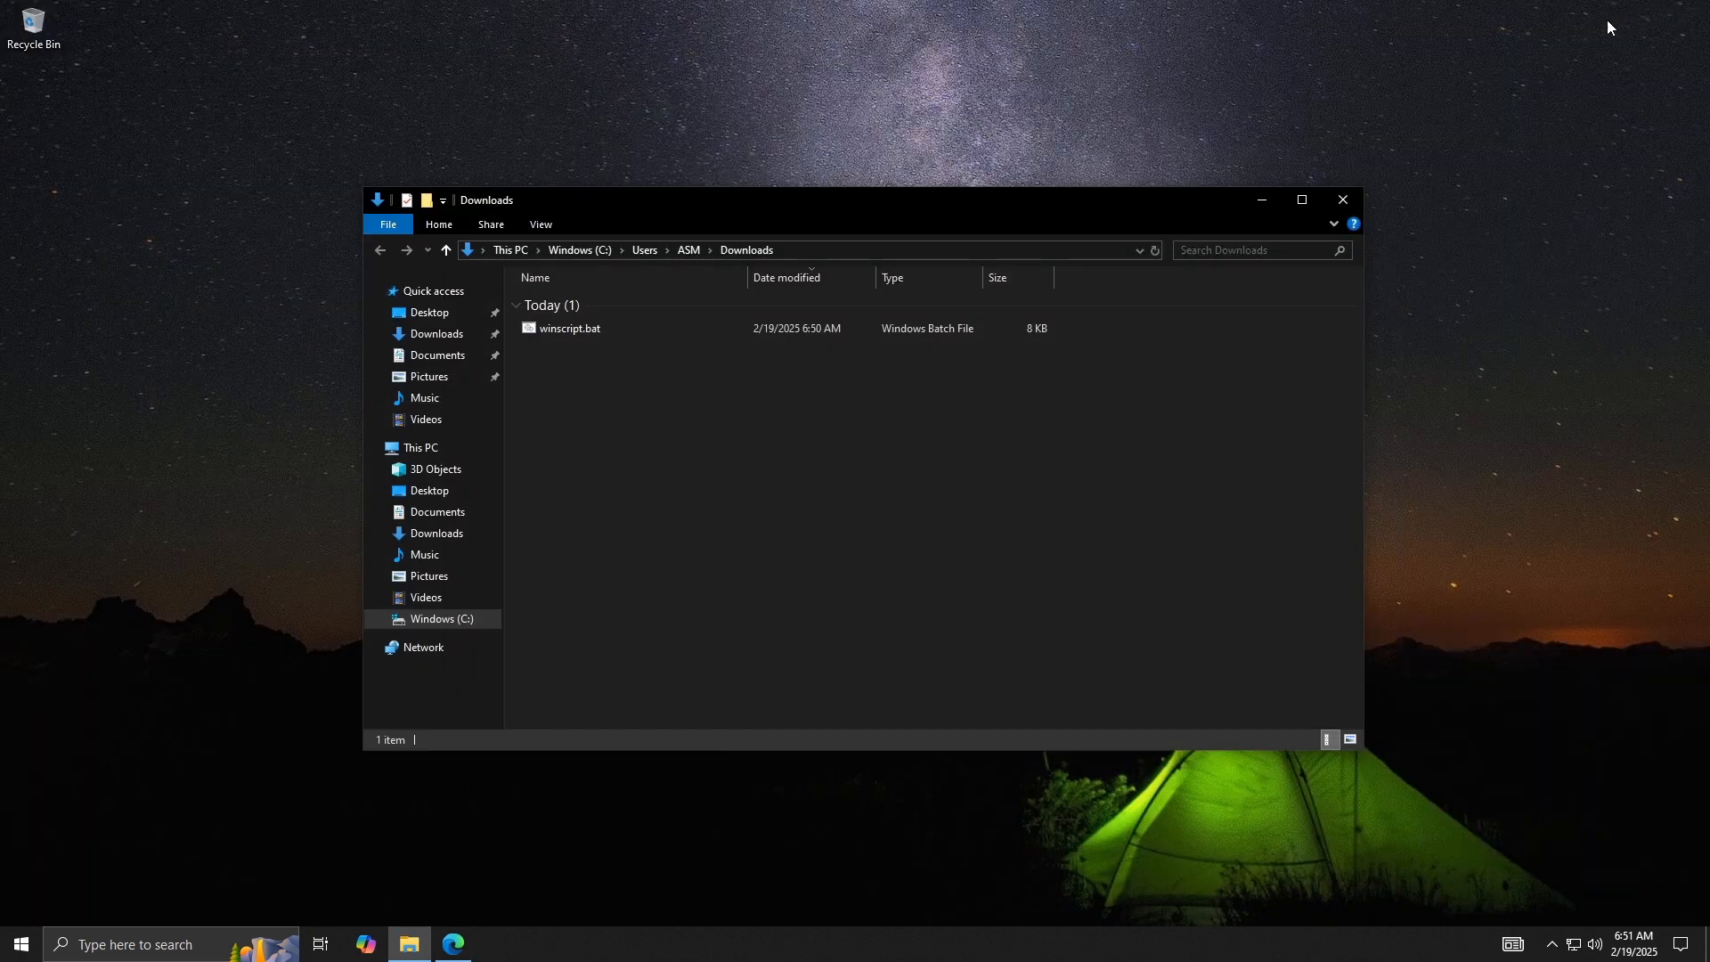
Open winscript.bat from the Downloads folder for editing in Notepad, bypassing the SmartScreen warning.
click(627, 329)
right_click(627, 330)
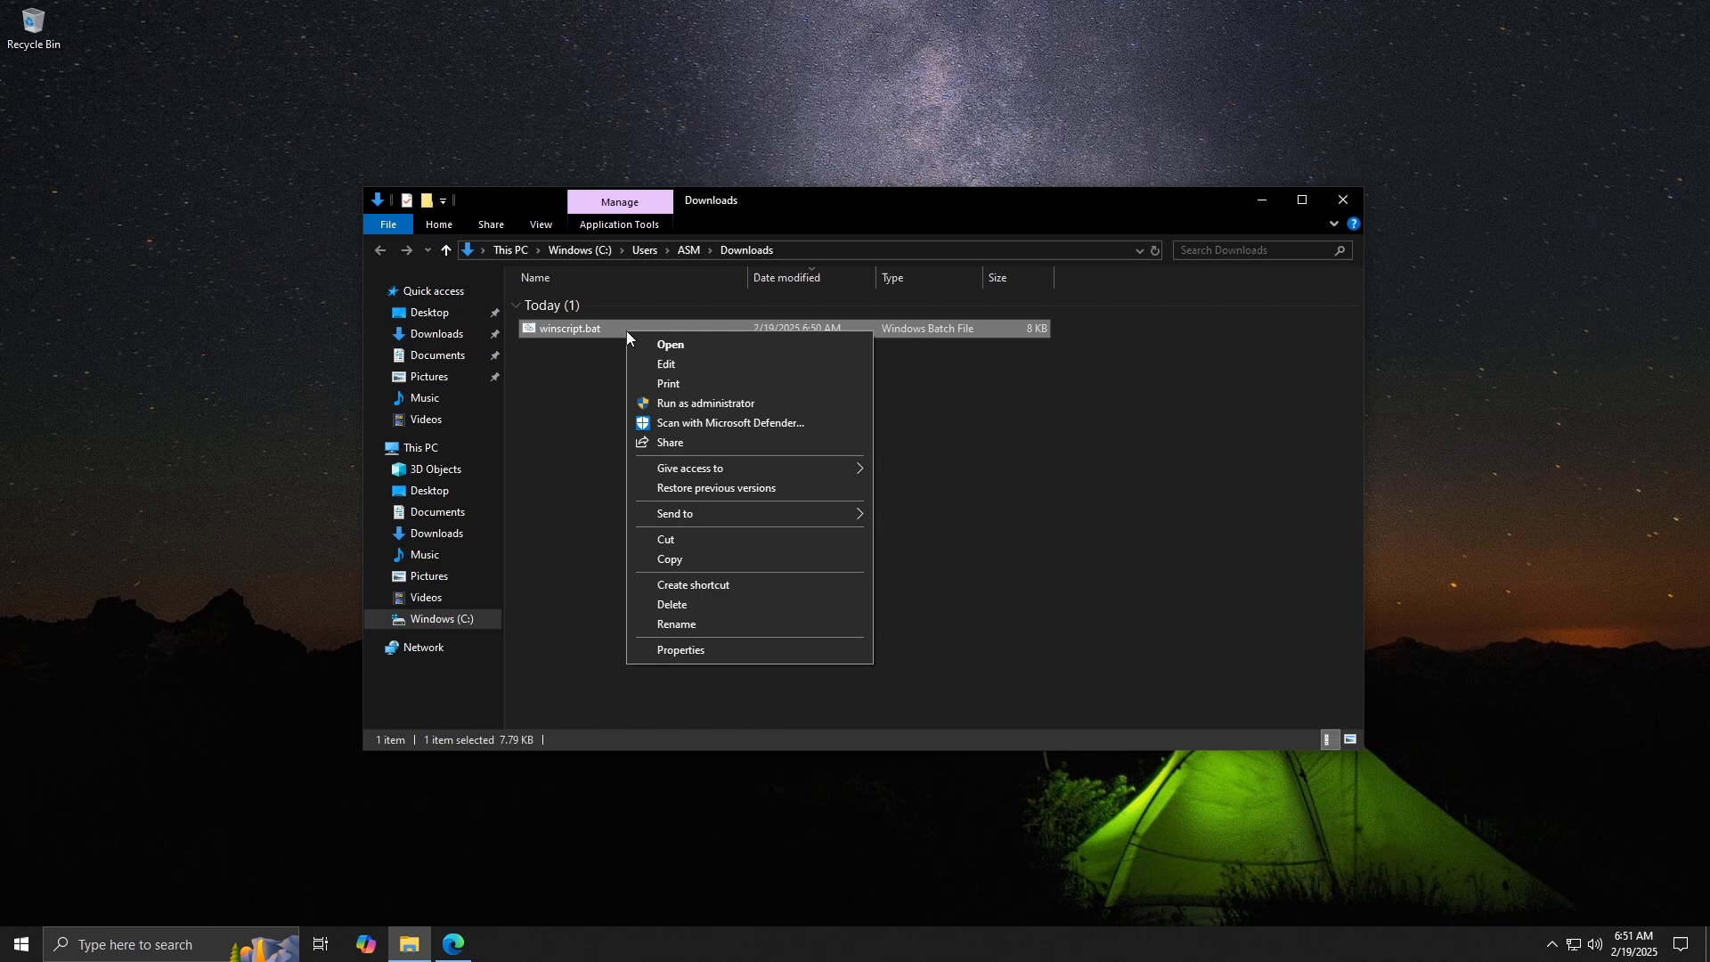
click(675, 366)
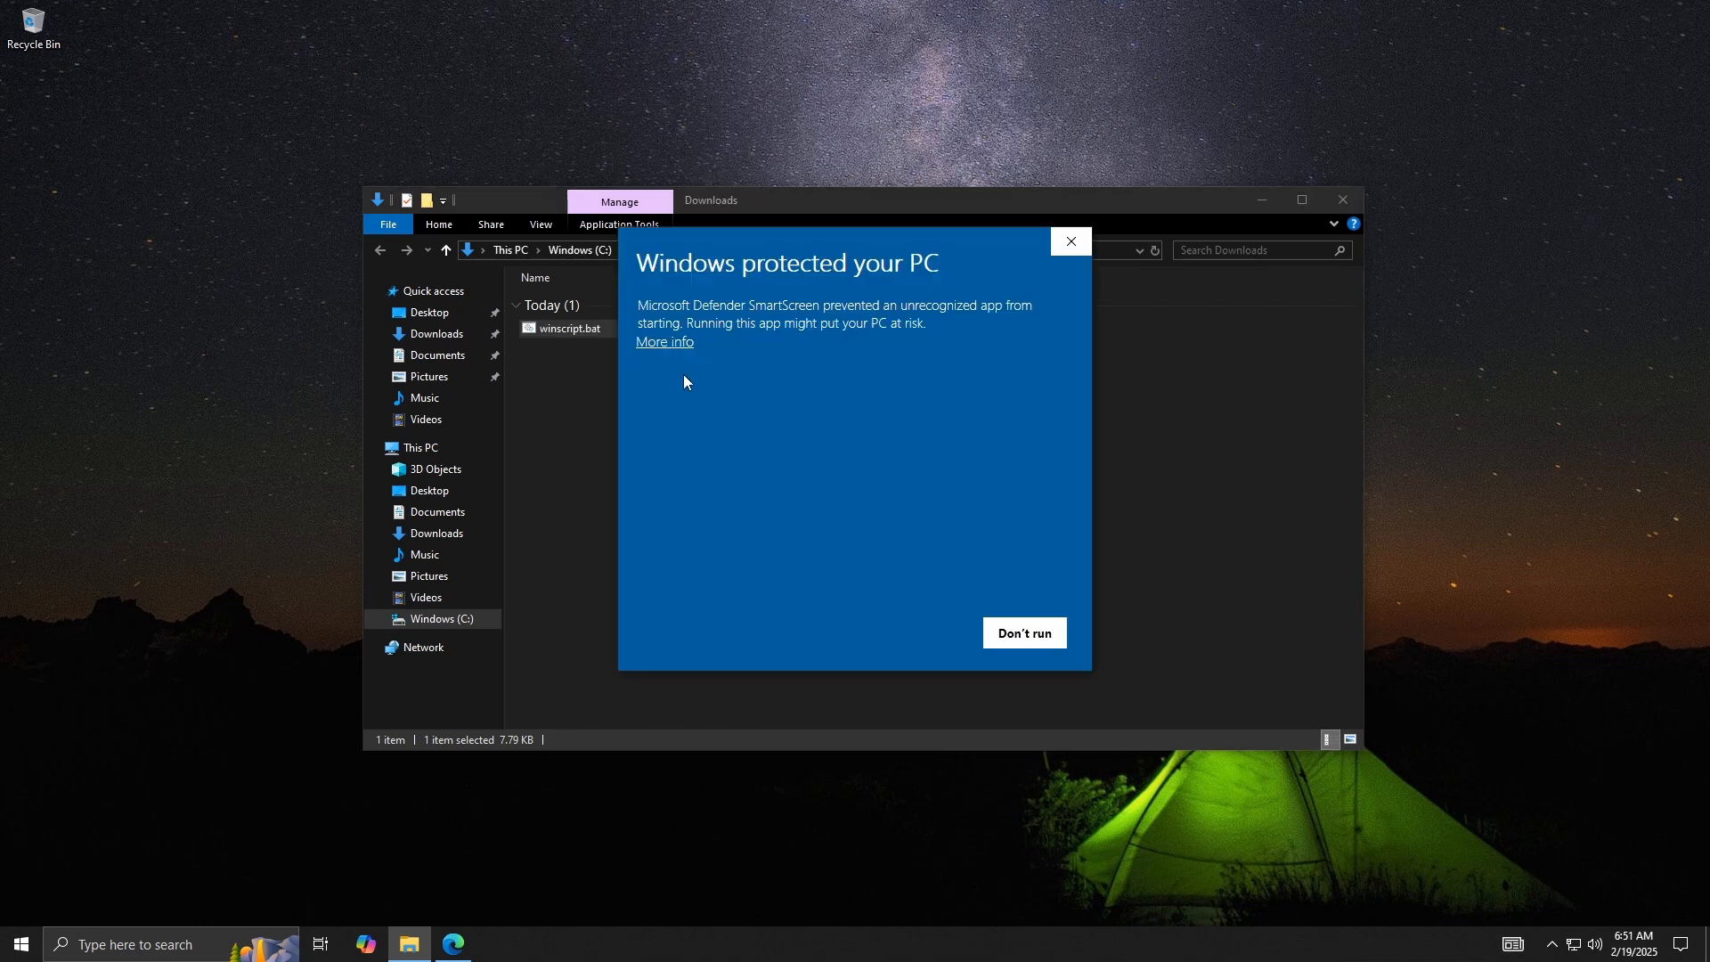
click(680, 353)
click(898, 633)
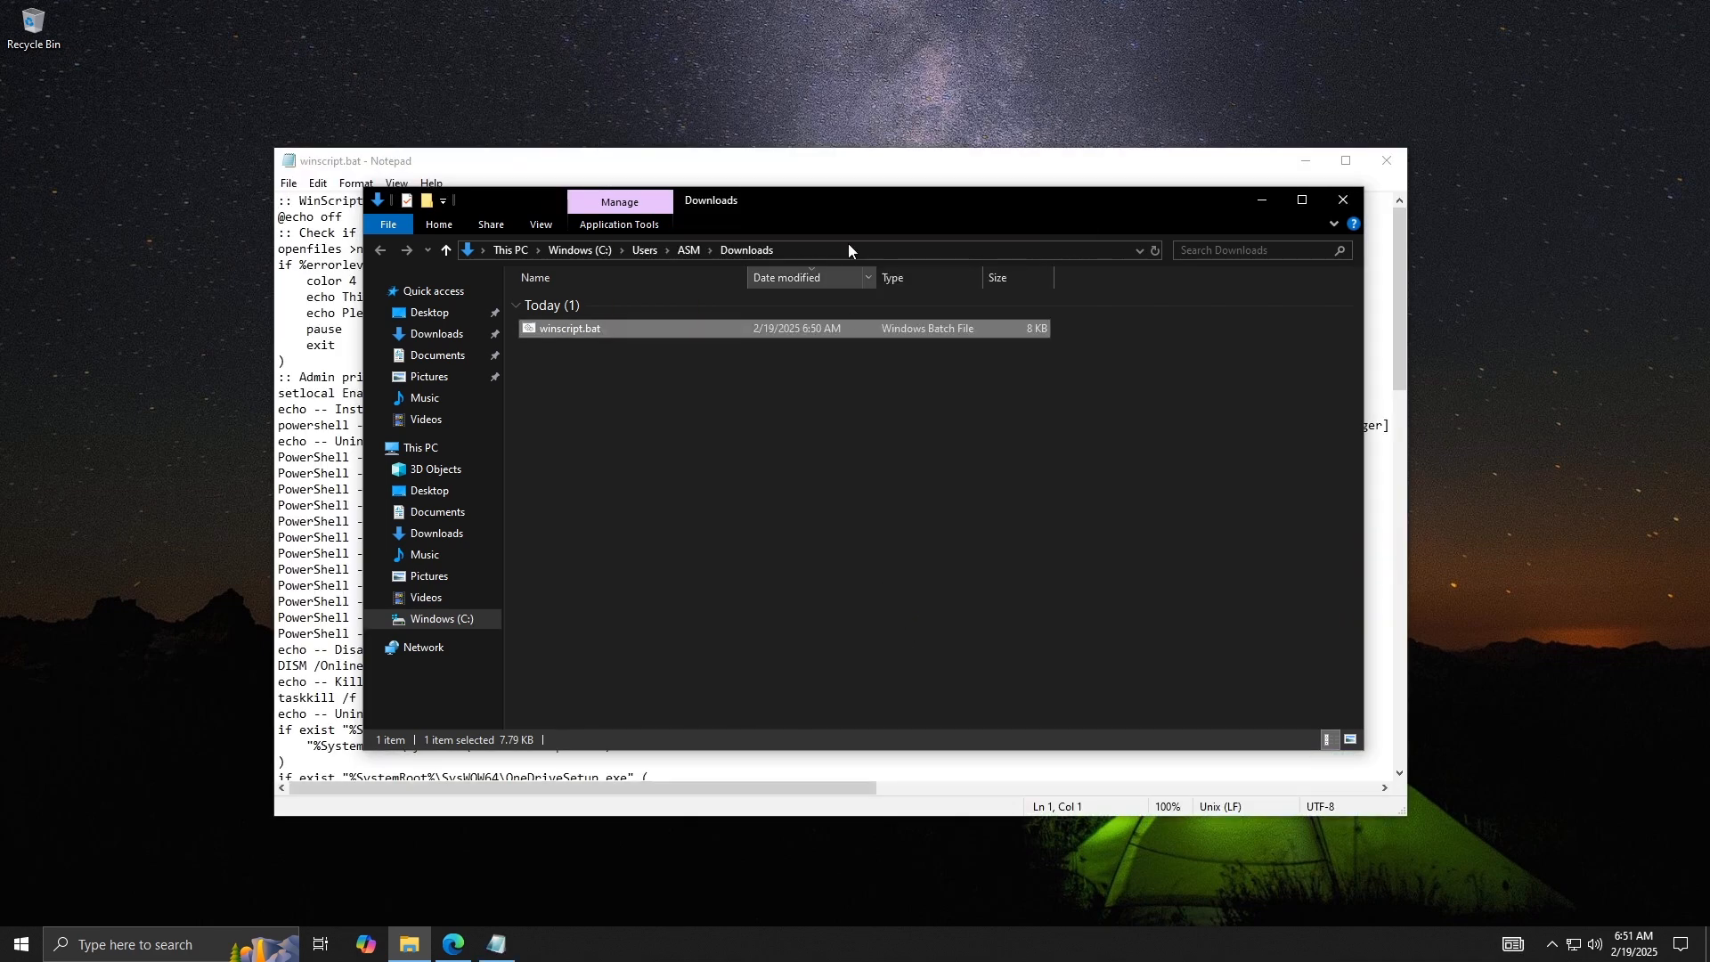
Add googledrive after sublimetext3 in the echo line listing the apps to install.
scroll(687, 448, down, 20)
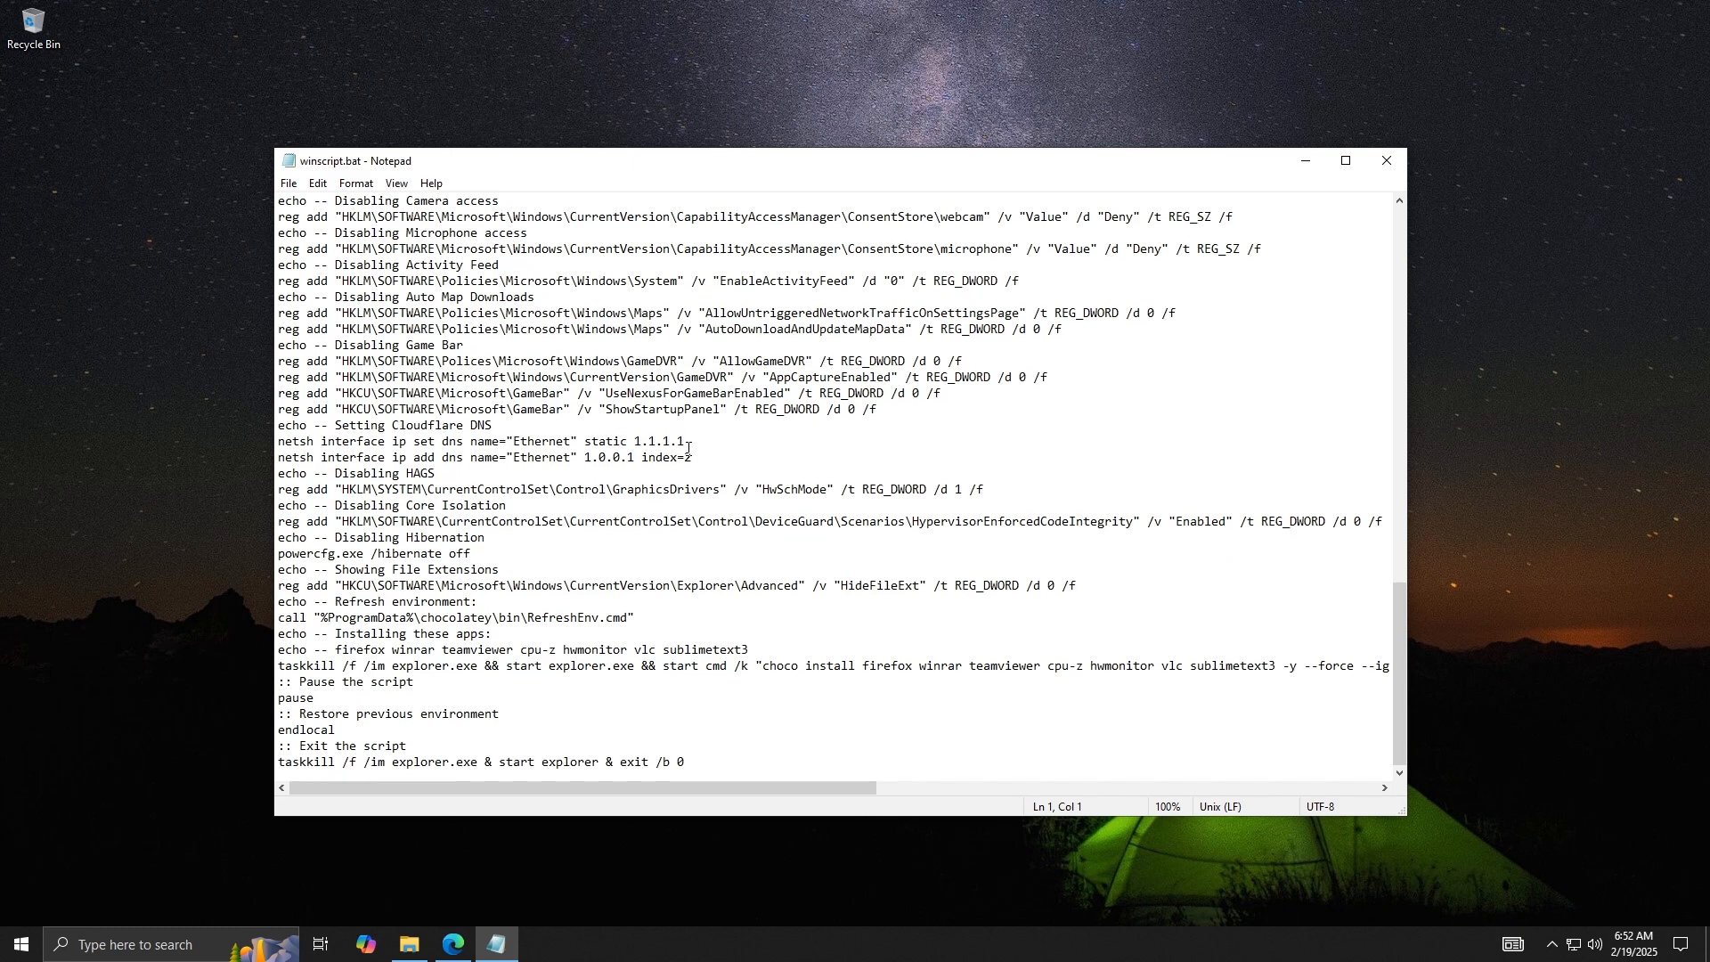
drag(278, 635, 516, 634)
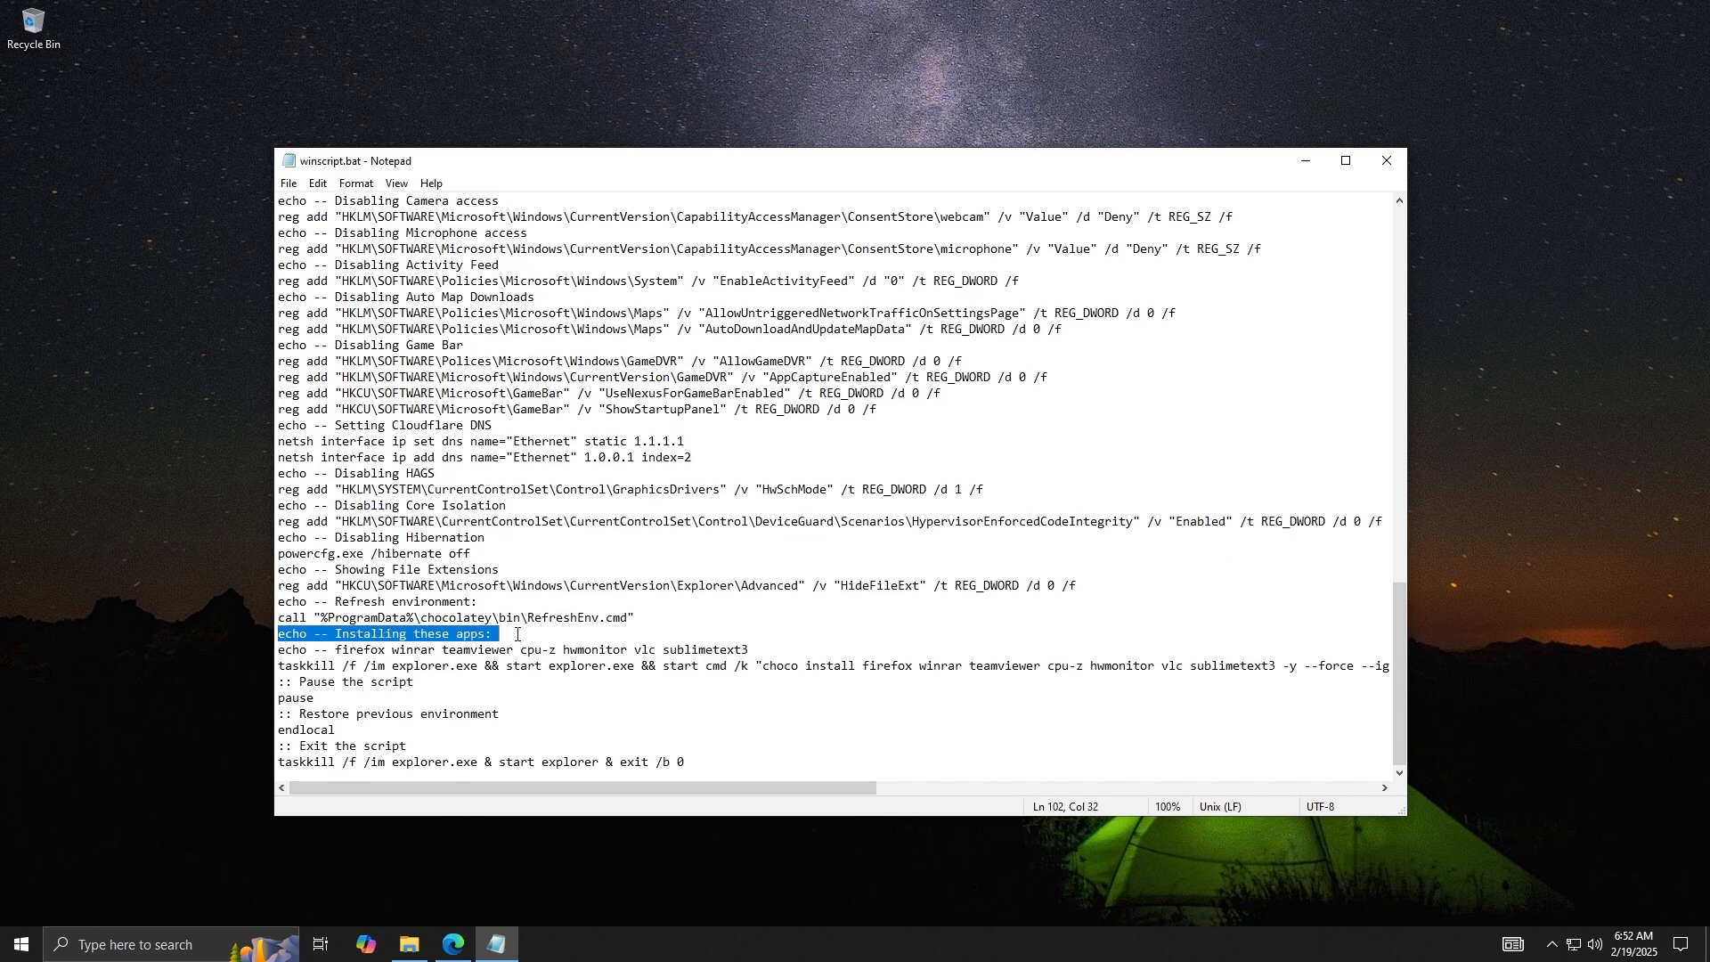
click(773, 649)
text(googledrive)
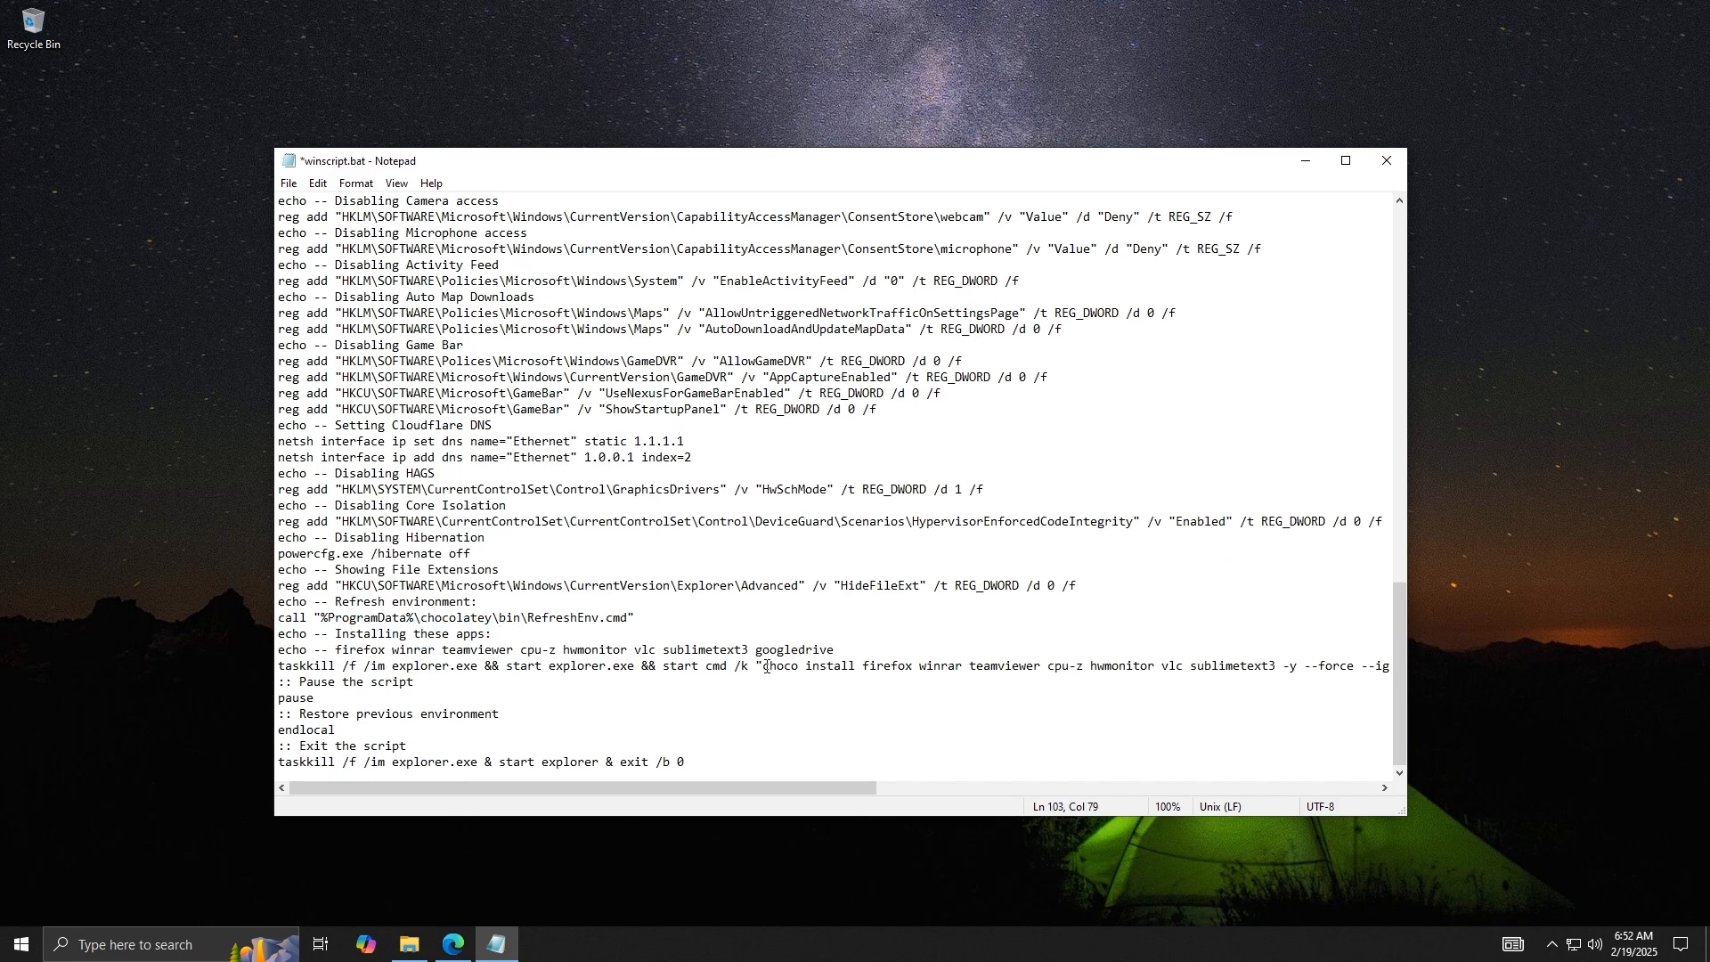
Add googledrive after sublimetext3 in the choco install command, then save winscript.bat and close Notepad.
drag(765, 666, 853, 663)
click(1277, 666)
text(googledrive)
click(288, 184)
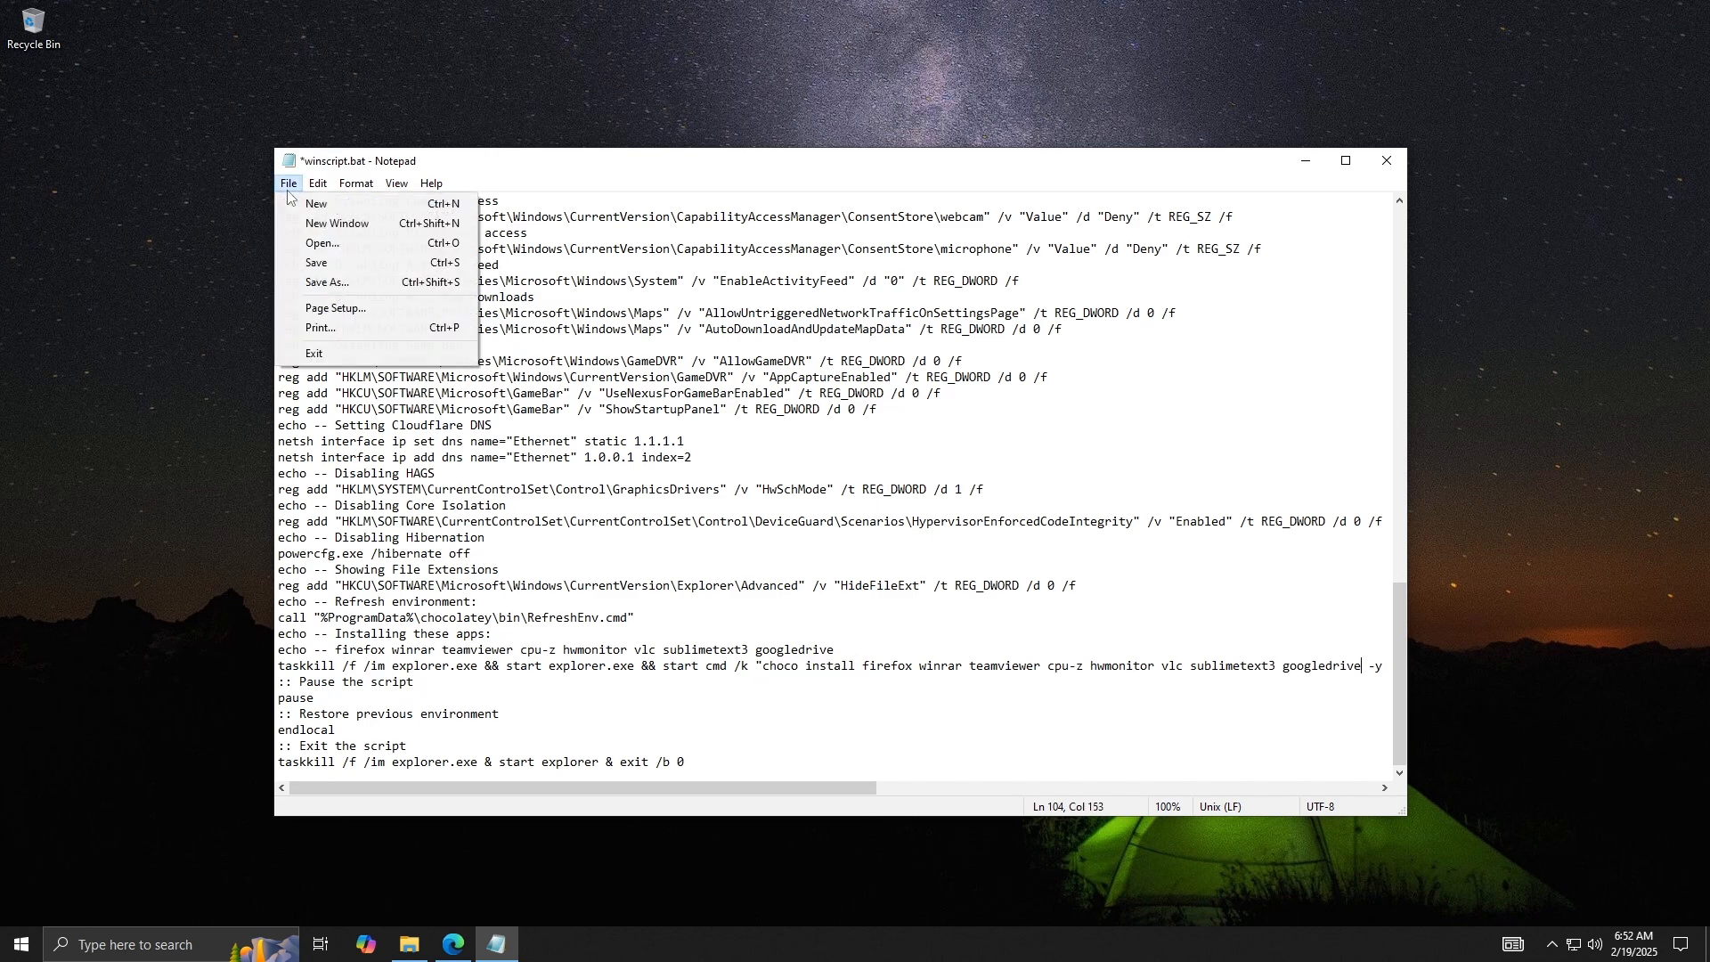
click(335, 263)
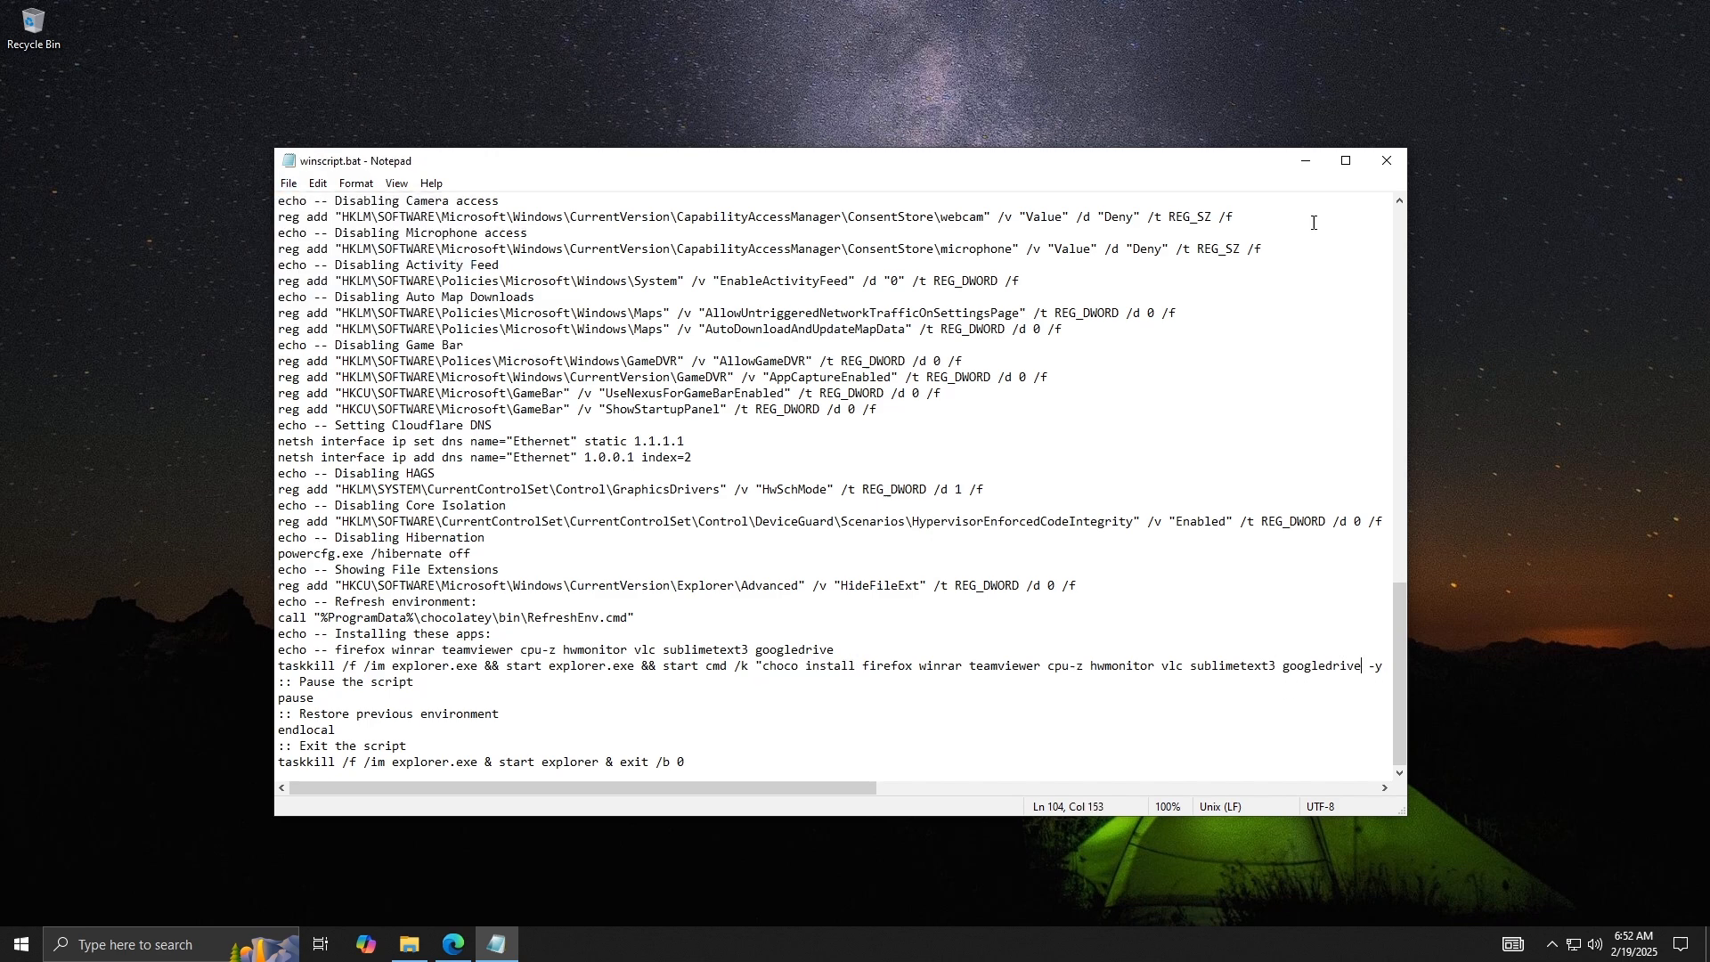
click(1388, 169)
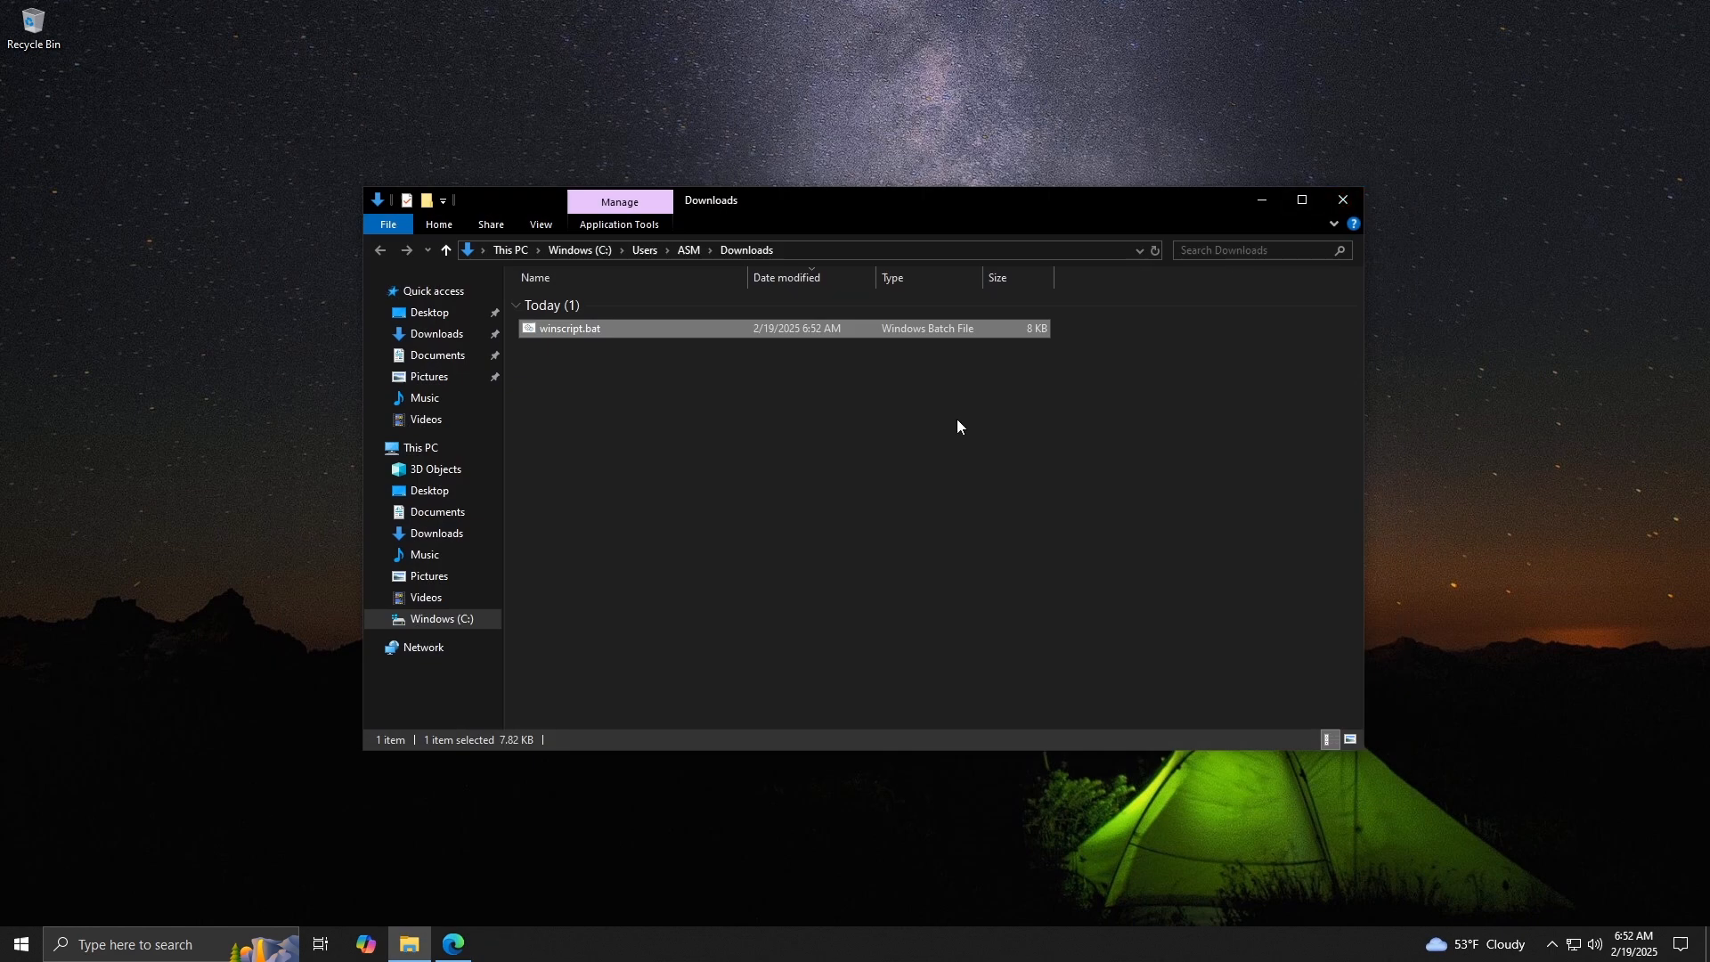
Run winscript.bat as administrator, approve the elevation request, and move the Chocolatey install window over the script window.
click(862, 534)
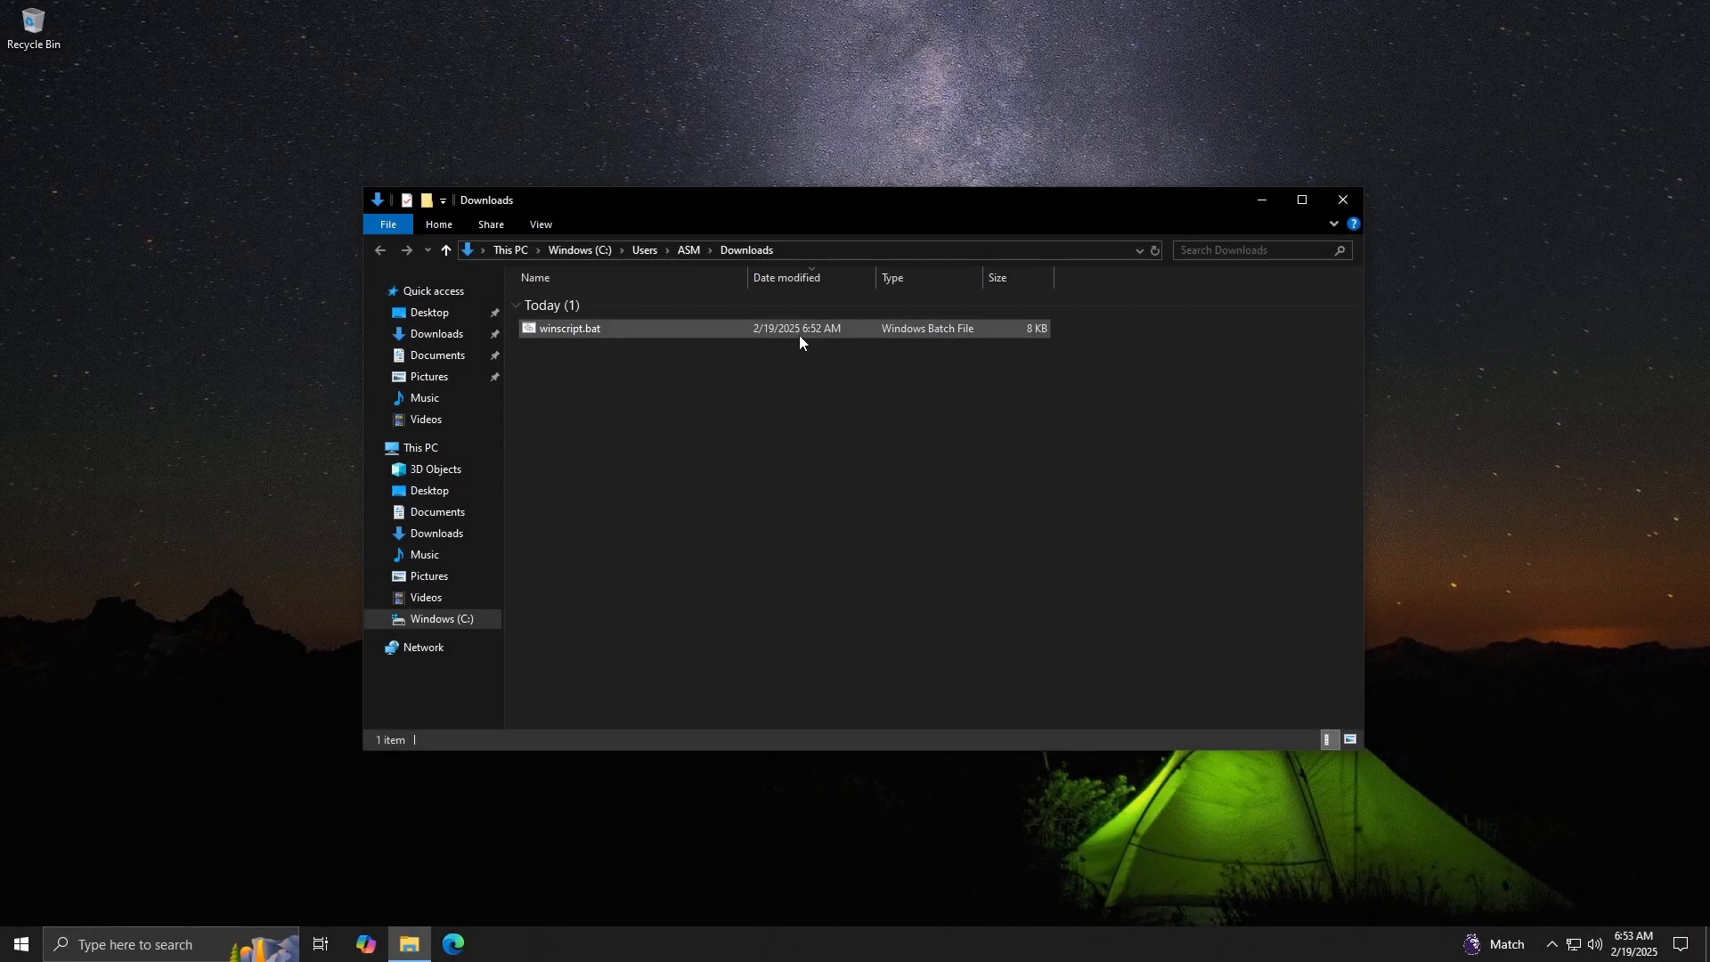
click(799, 334)
right_click(642, 331)
click(678, 409)
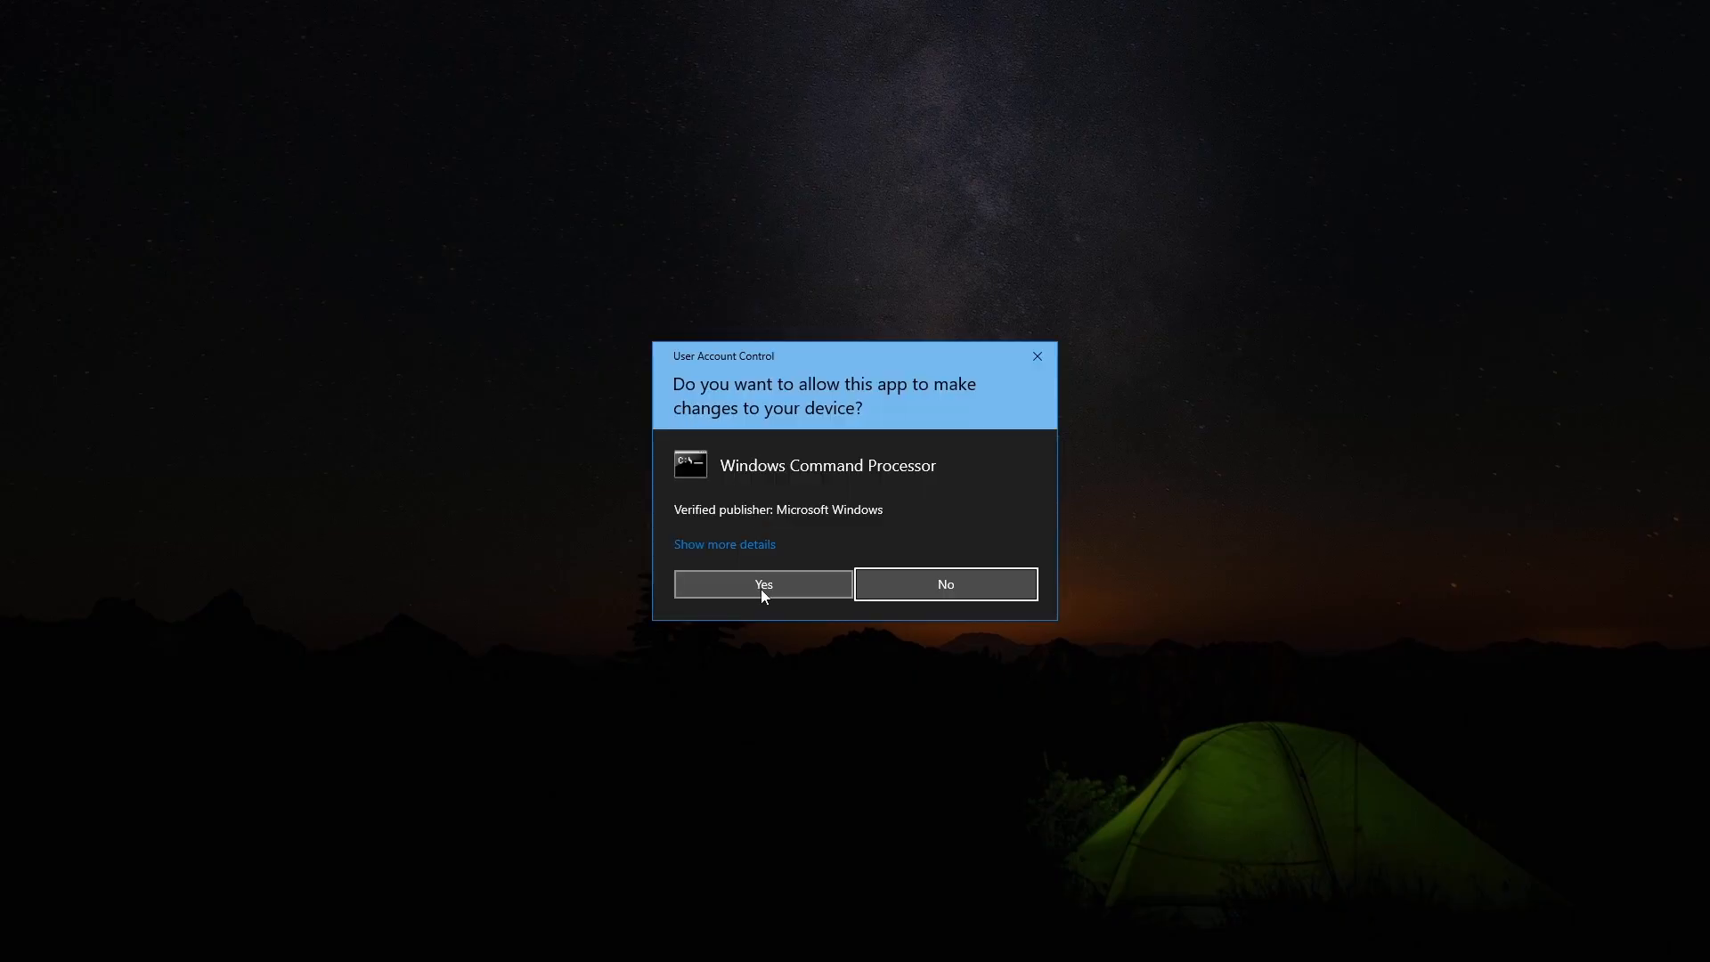
click(761, 590)
click(1279, 210)
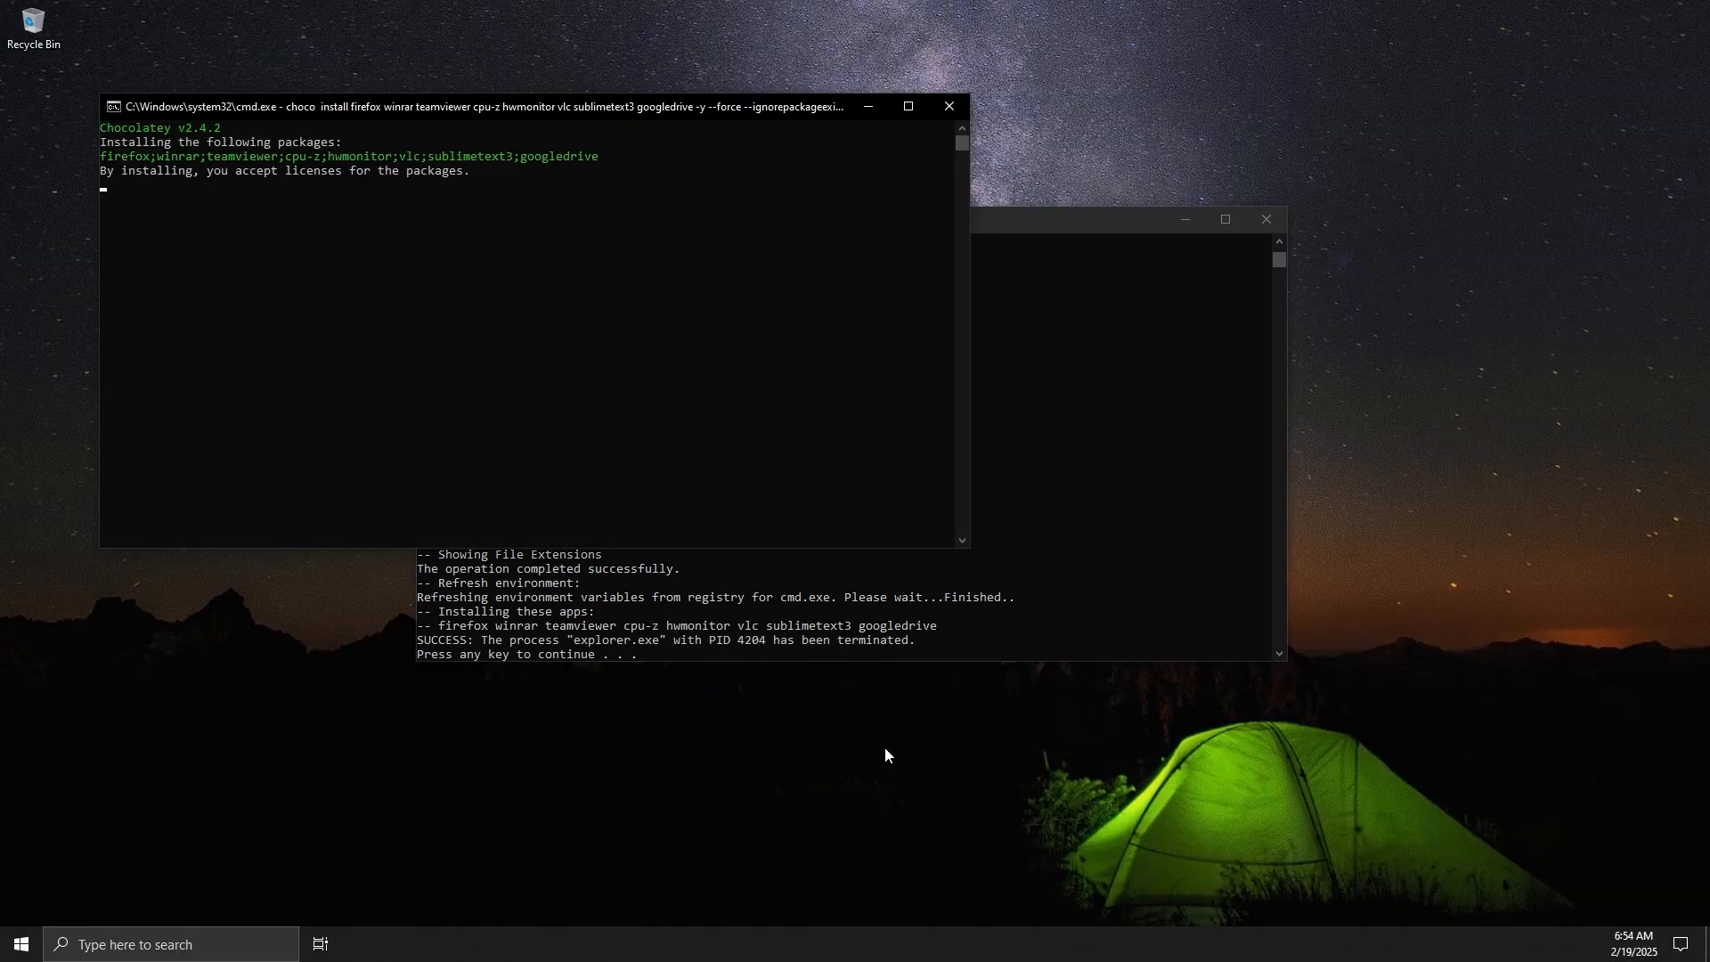
drag(608, 100, 926, 220)
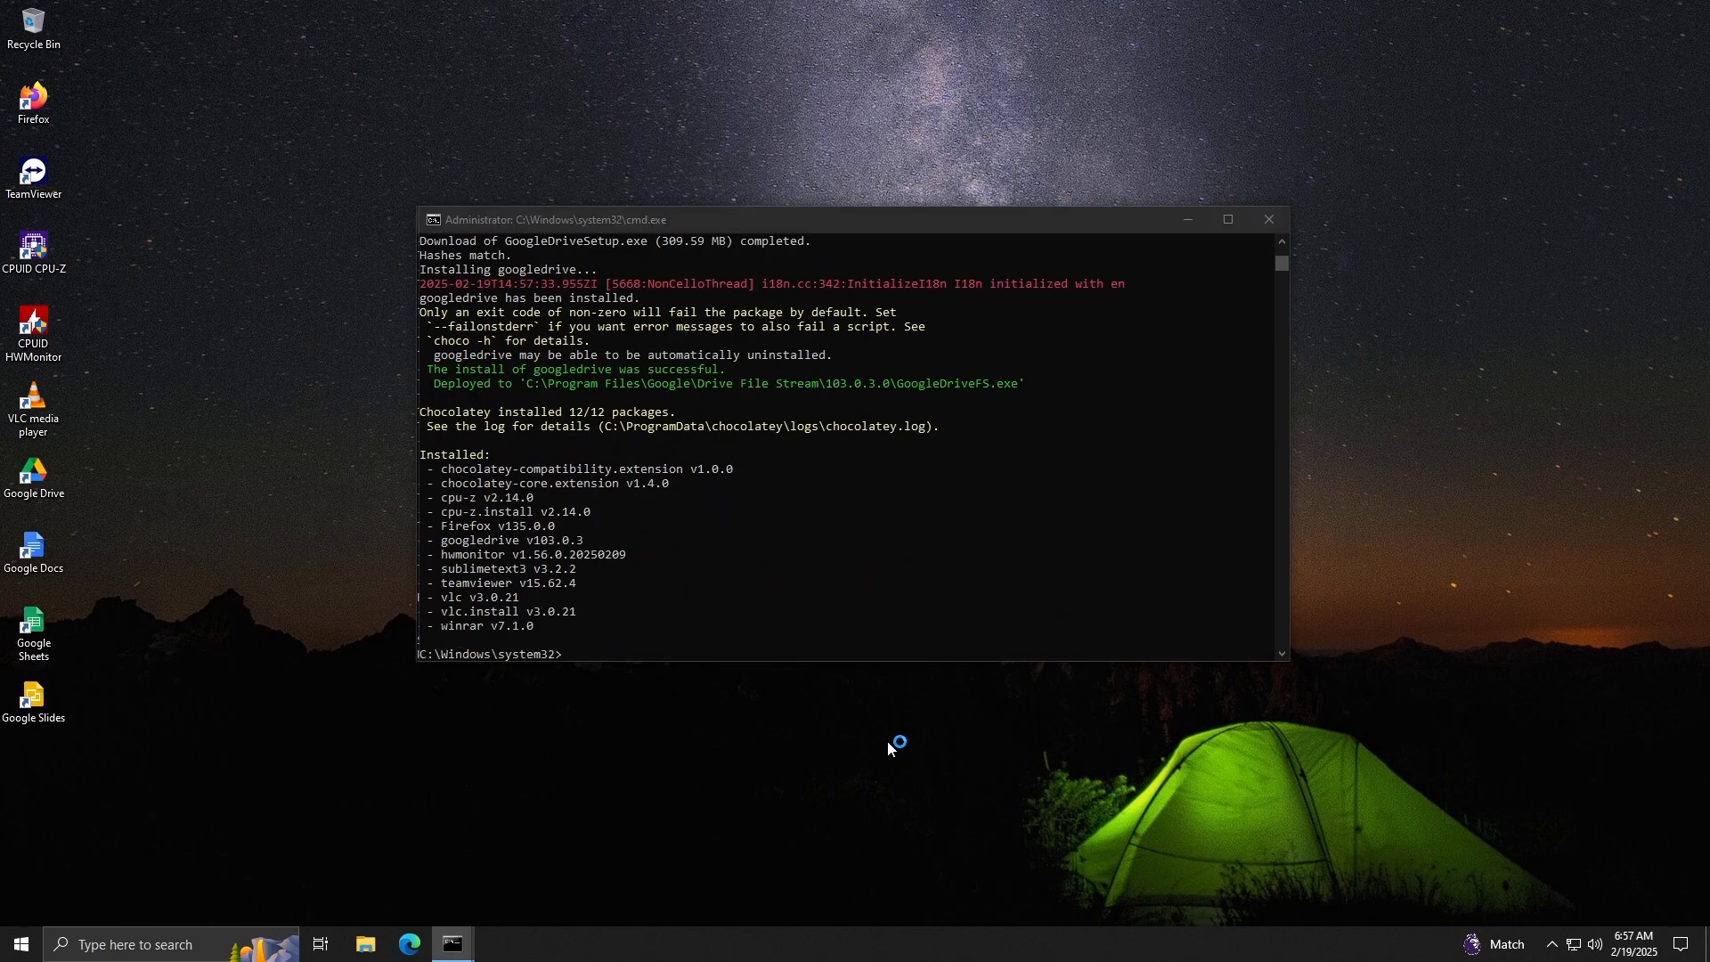
Close the finished Chocolatey install window and continue past the script's pause to end it.
click(1227, 205)
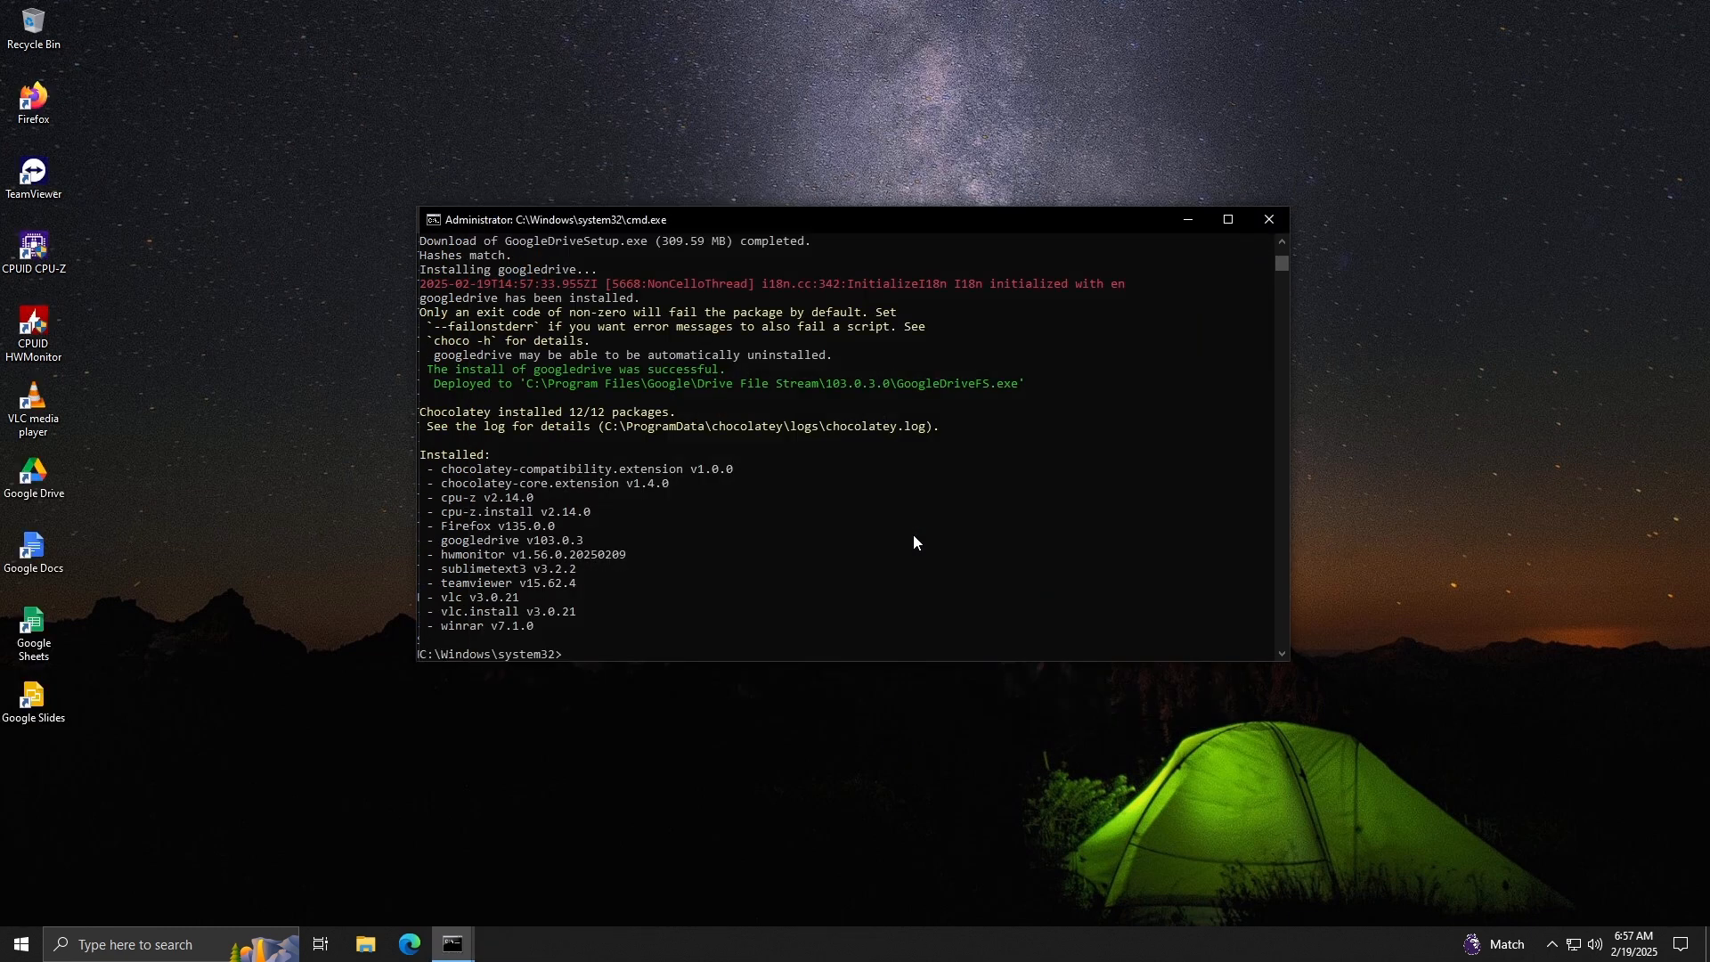
click(877, 594)
click(1269, 220)
click(949, 640)
key(Return)
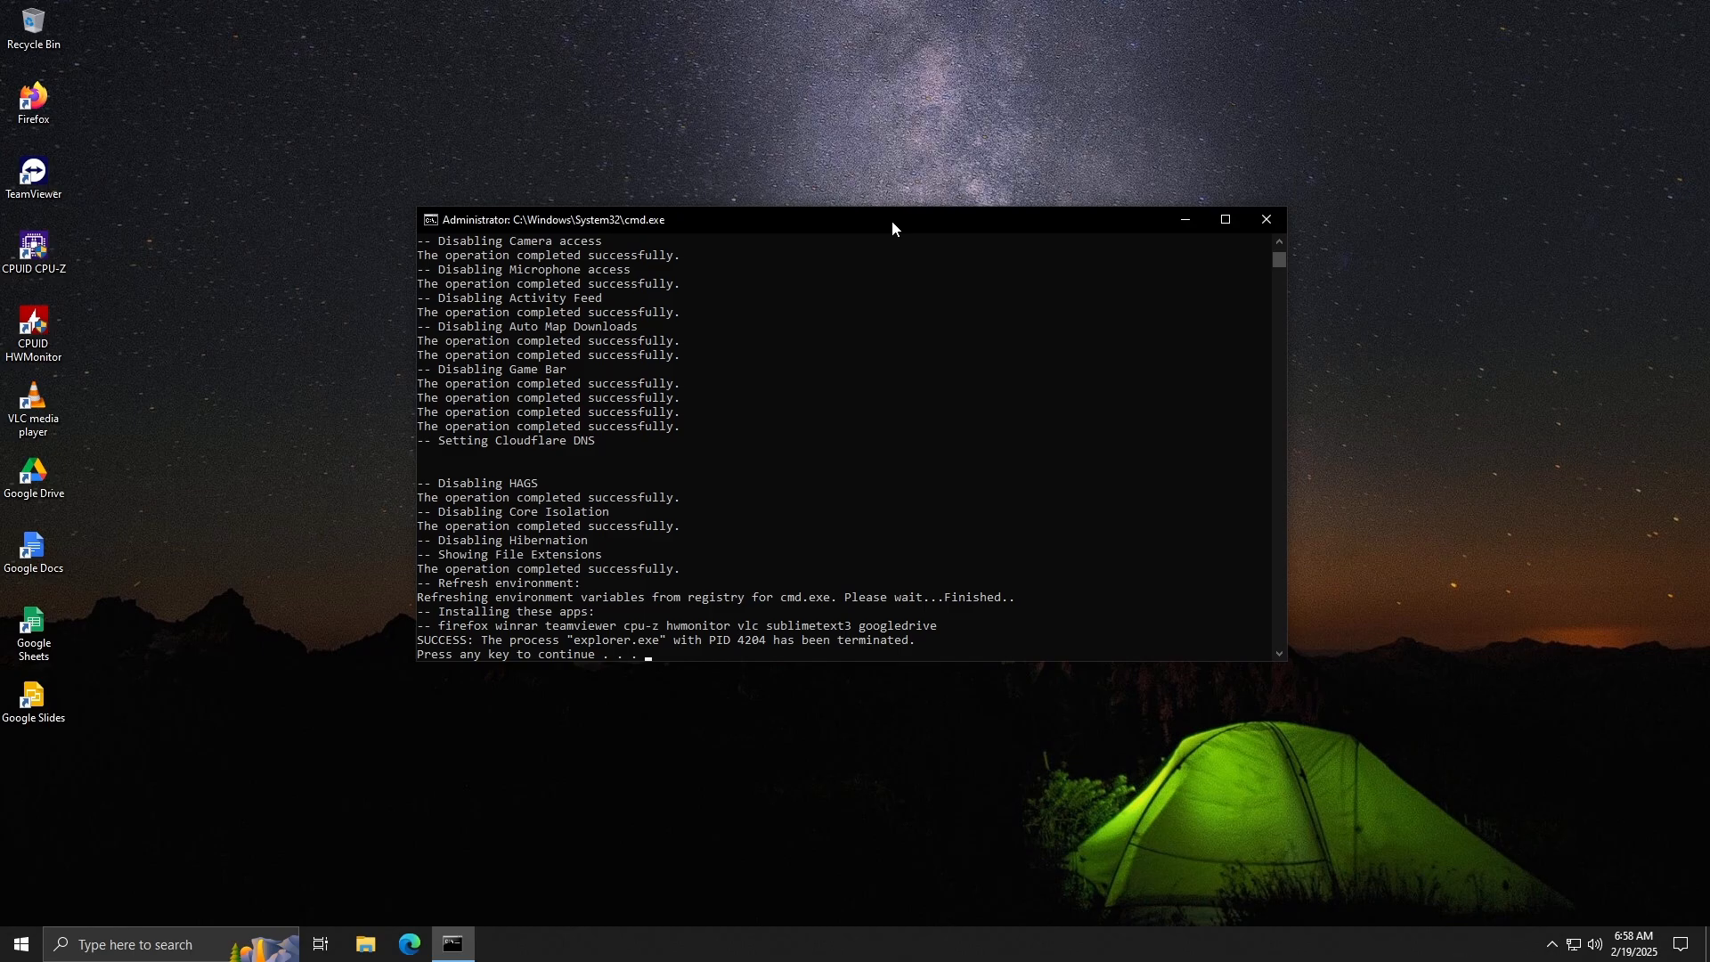
key(Return)
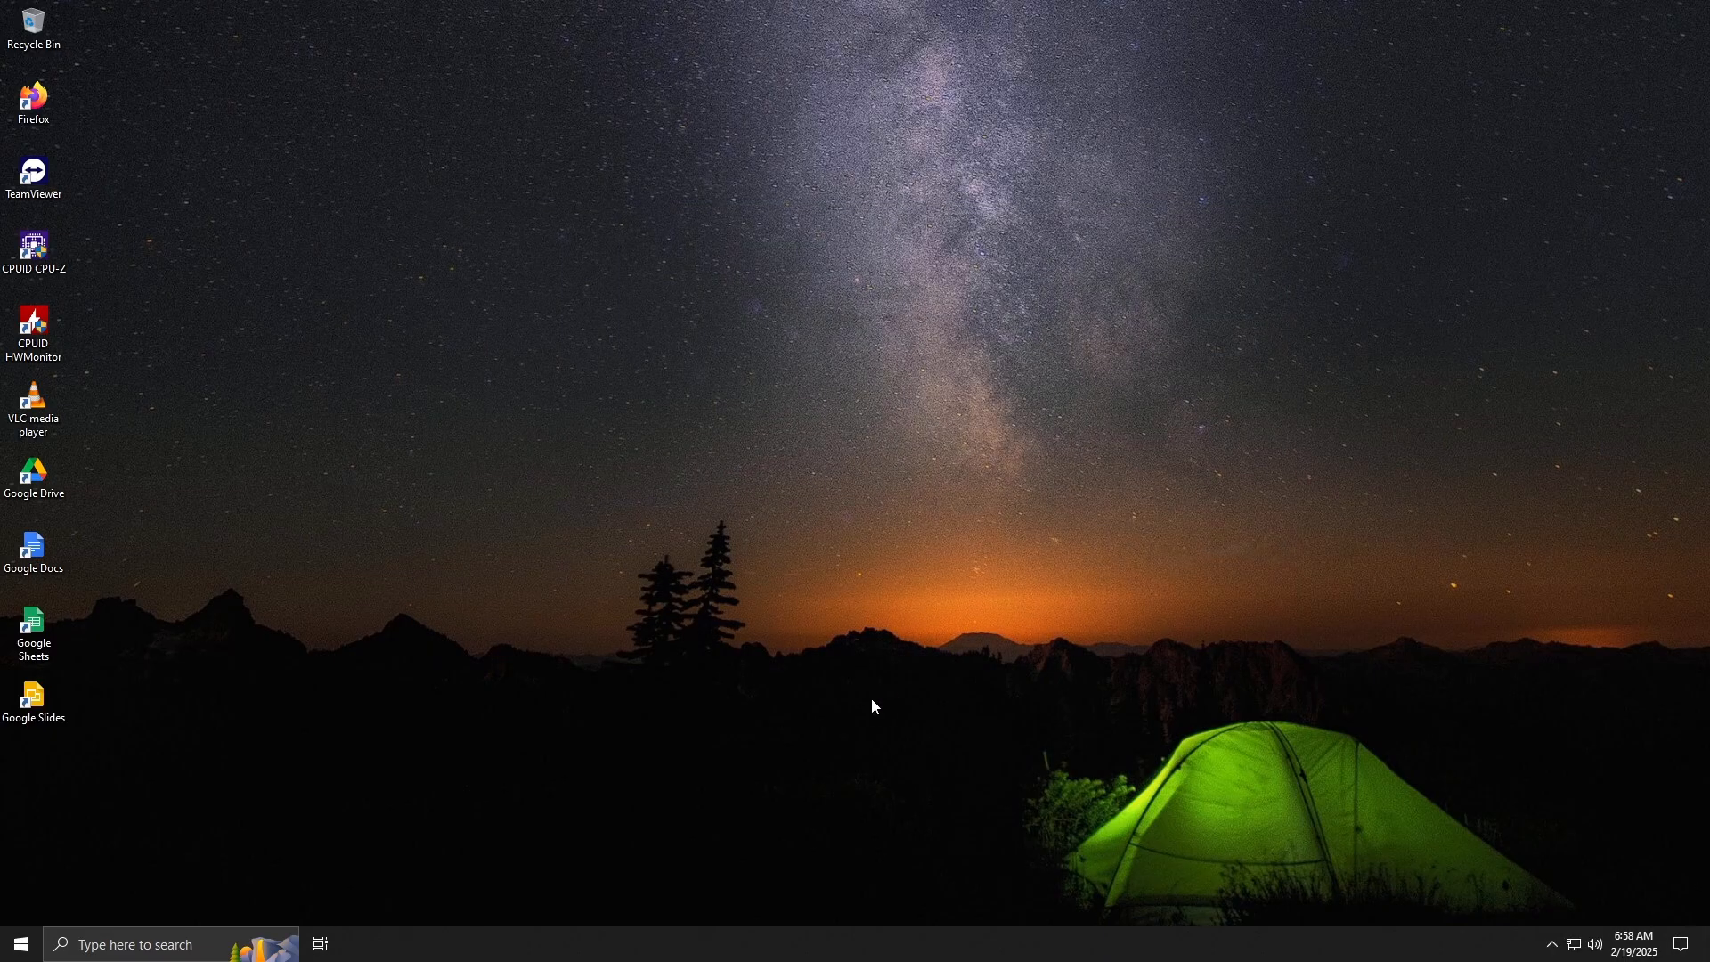